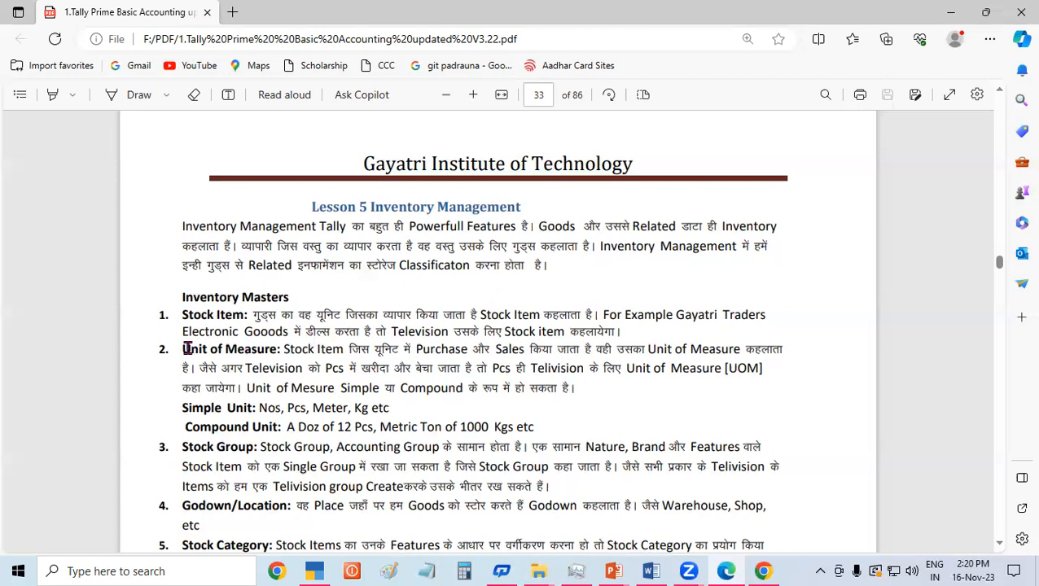
# Read the Inventory Masters definitions on page 33 from Unit of Measure through Stock Category, continuing down to the Lab Practices 03 table.
pyautogui.moveTo(182, 349); pyautogui.dragTo(217, 350)
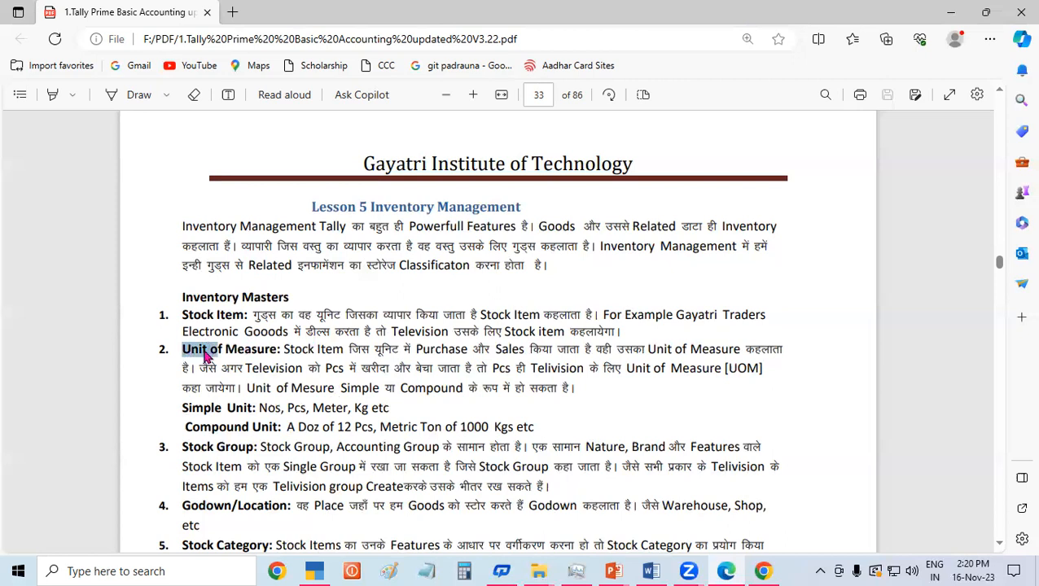
pyautogui.click(491, 420)
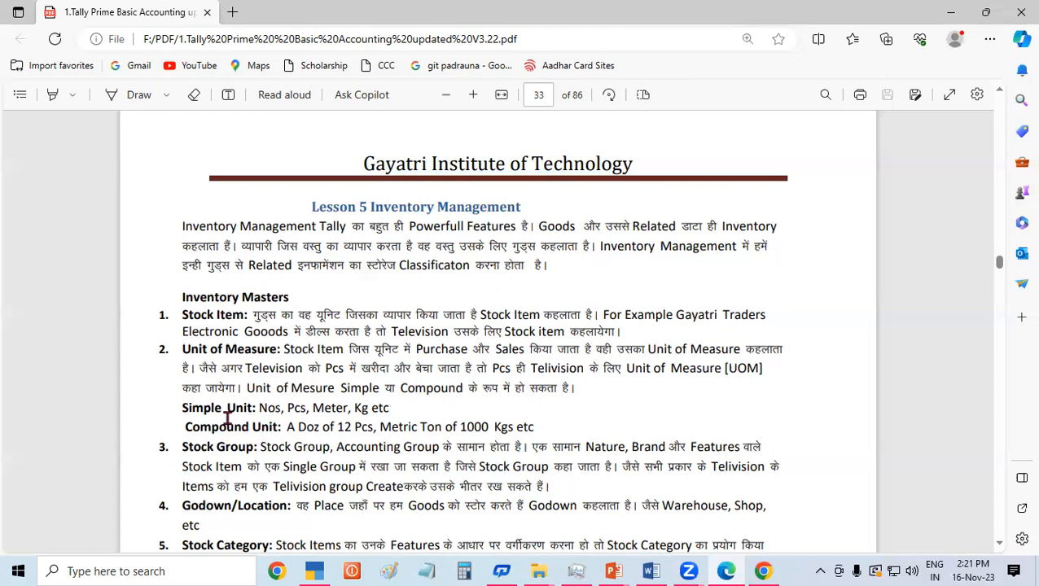
pyautogui.moveTo(226, 410); pyautogui.dragTo(259, 412)
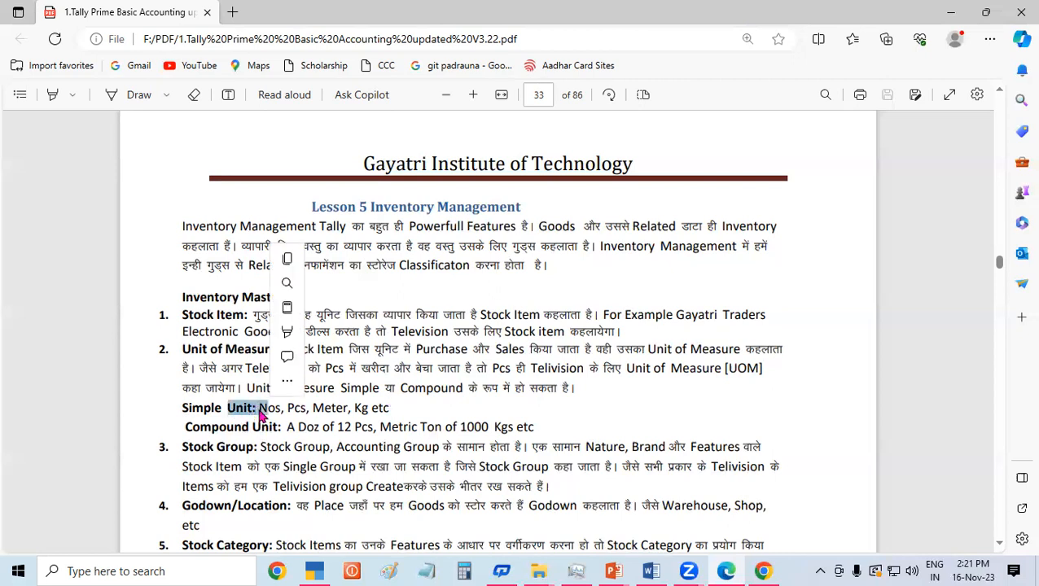
pyautogui.click(432, 415)
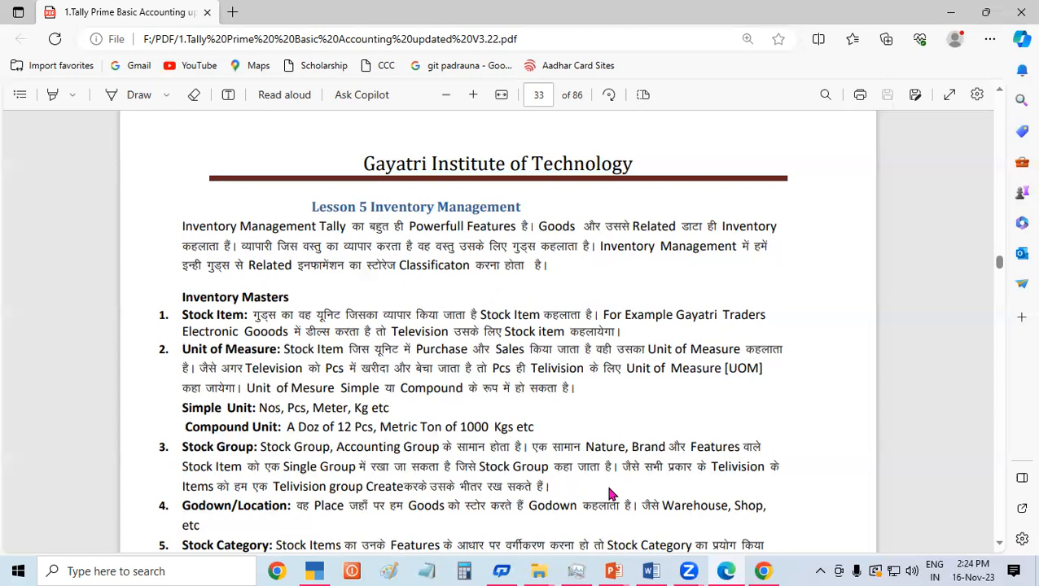
pyautogui.scroll(-3, 1000, 543)
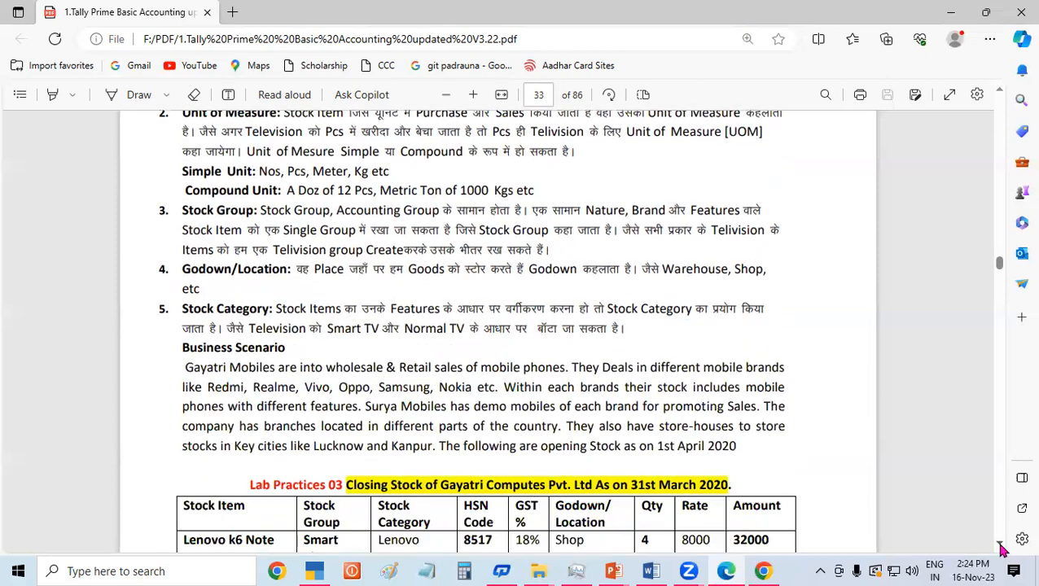
pyautogui.moveTo(185, 256); pyautogui.dragTo(230, 273)
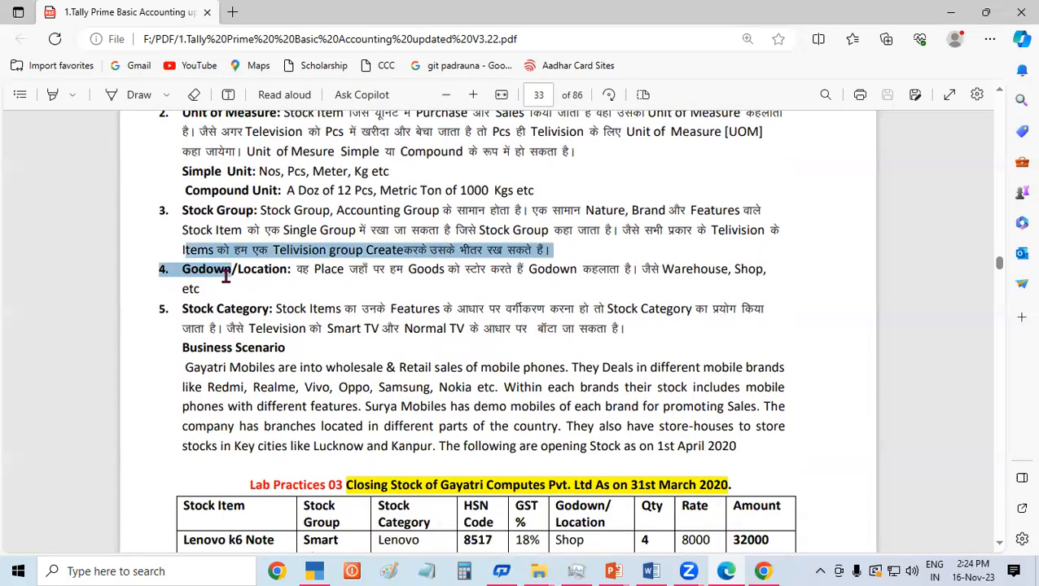
pyautogui.click(392, 329)
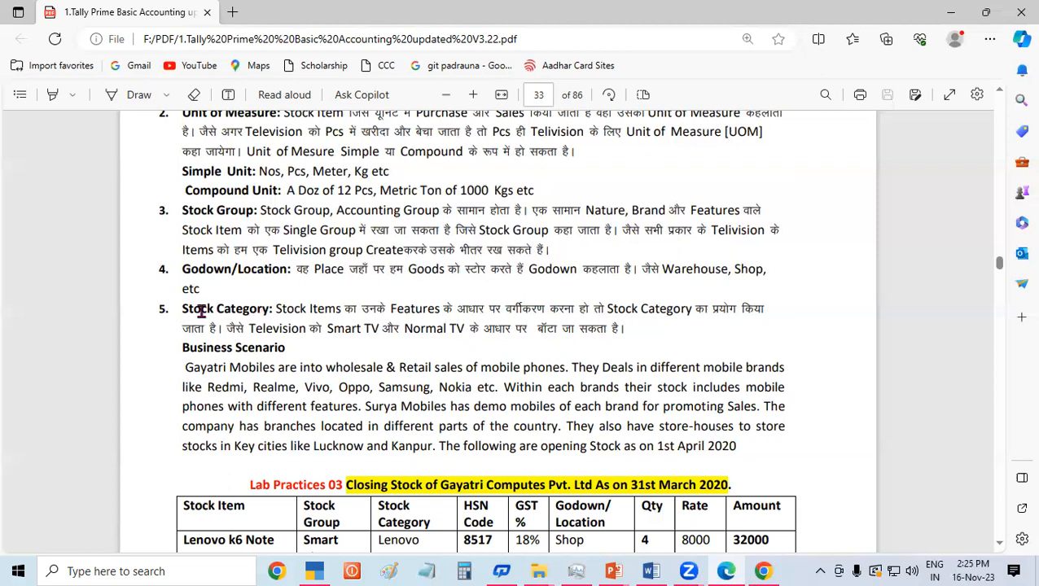
pyautogui.moveTo(192, 266); pyautogui.dragTo(228, 287)
pyautogui.click(222, 284)
pyautogui.click(999, 544)
pyautogui.scroll(-3, 998, 547)
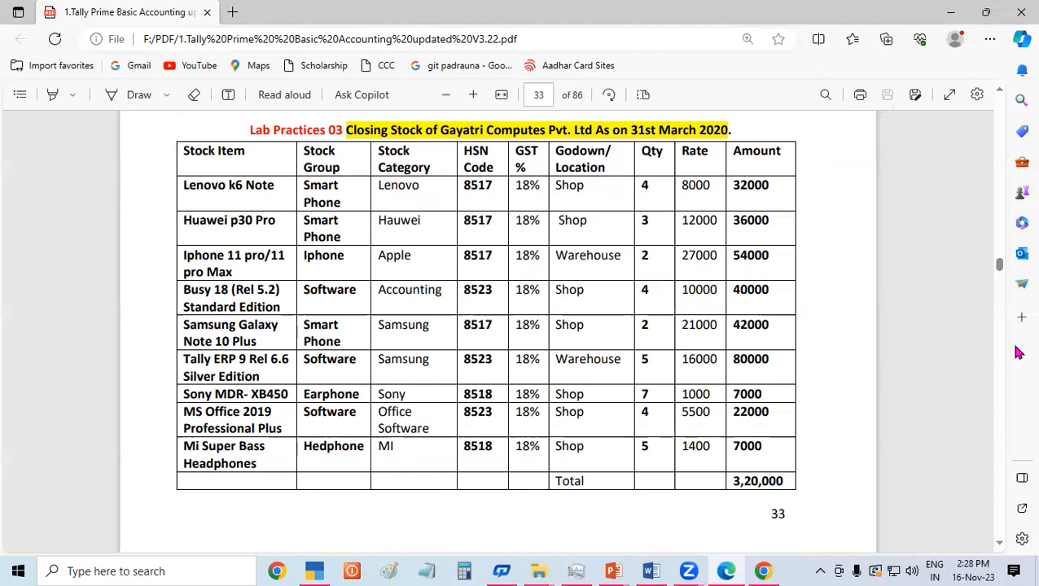
# Go back to the balance sheet on page 30 and highlight the Closing Stock amount.
pyautogui.moveTo(1003, 272); pyautogui.dragTo(984, 262)
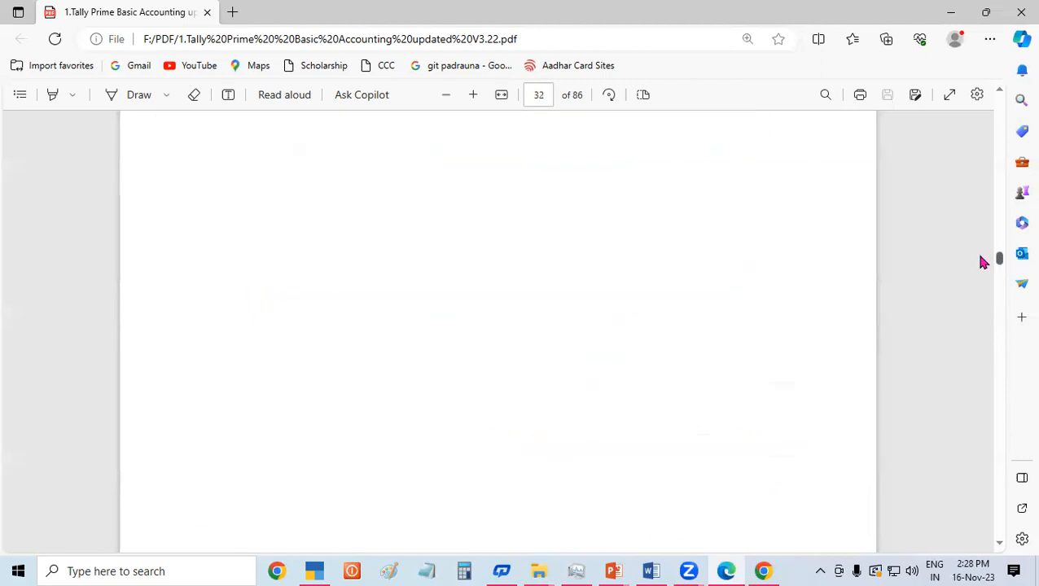
pyautogui.click(999, 92)
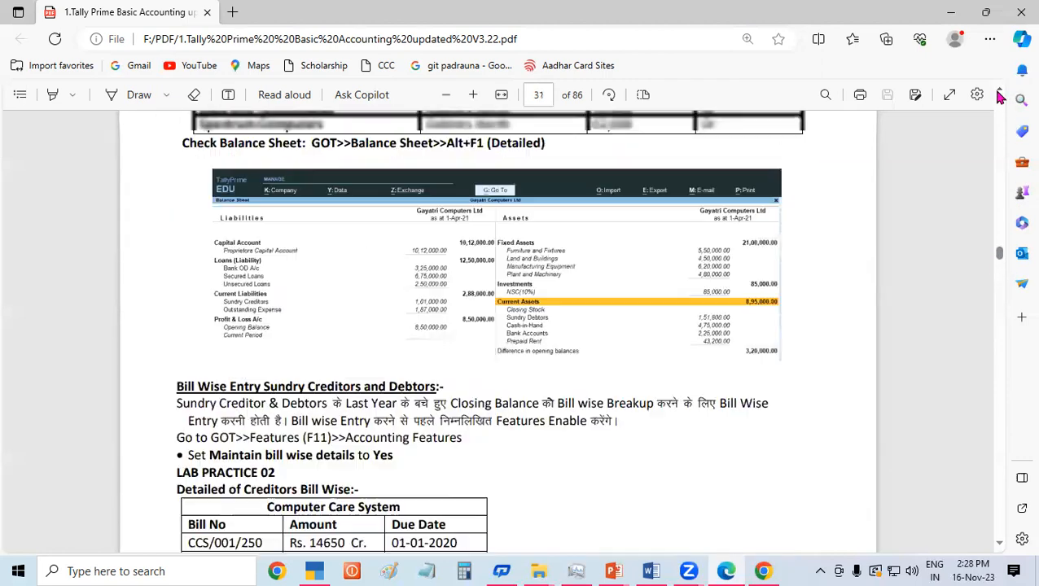
pyautogui.click(1000, 96)
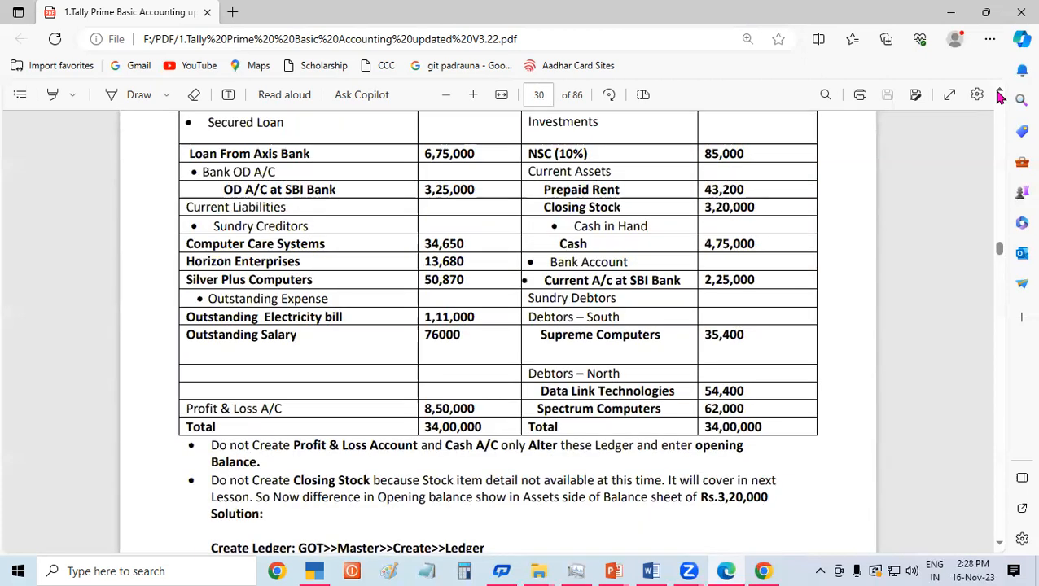
pyautogui.moveTo(705, 211); pyautogui.dragTo(766, 207)
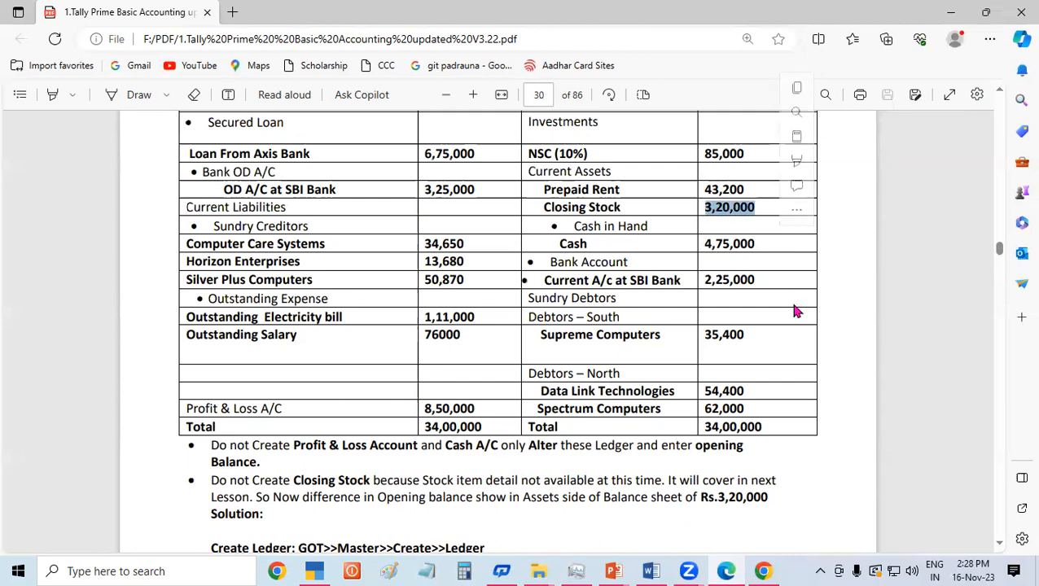
pyautogui.click(717, 208)
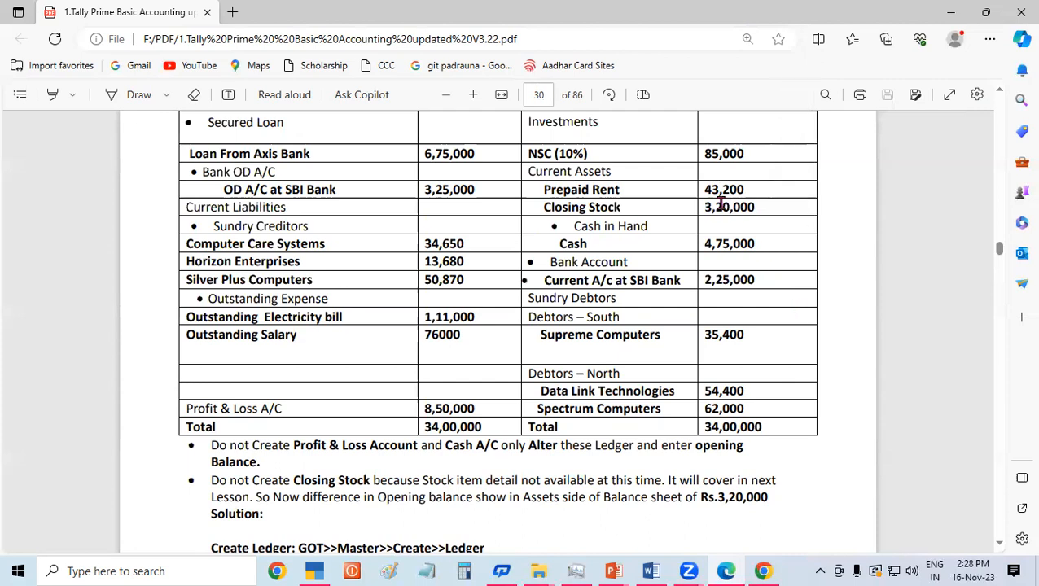
pyautogui.moveTo(702, 208); pyautogui.dragTo(765, 220)
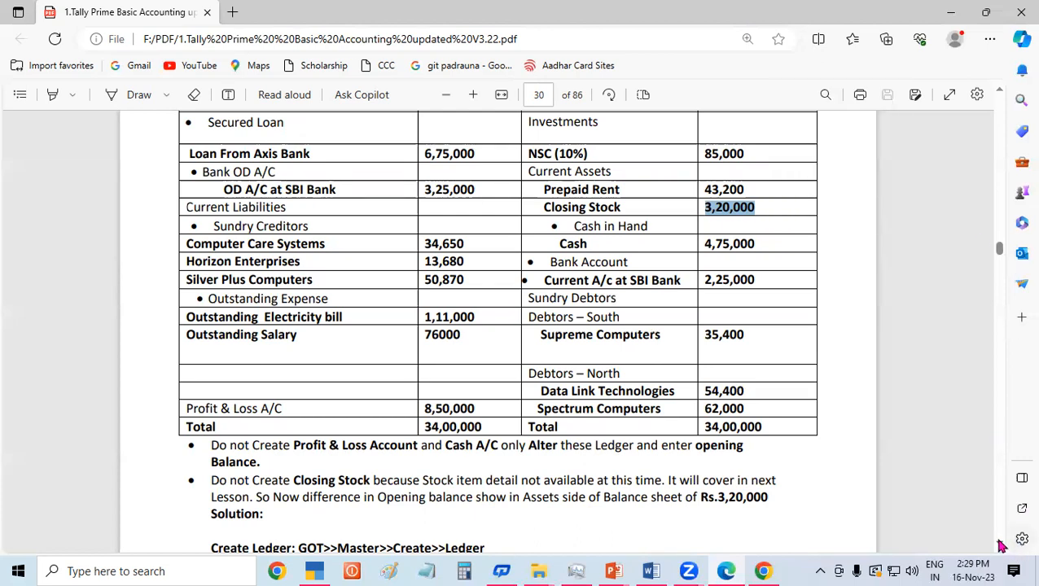
# Return to the Lab Practices 03 closing stock table on page 33 and highlight the Lenovo k6 Note stock item.
pyautogui.scroll(-15, 1001, 545)
pyautogui.scroll(-15, 1002, 545)
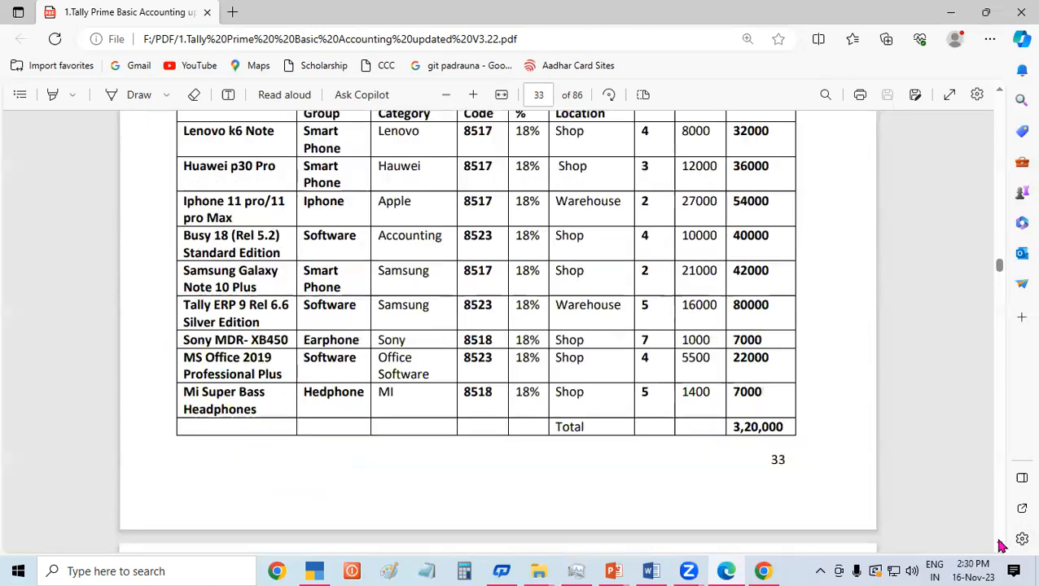
pyautogui.scroll(2, 1000, 99)
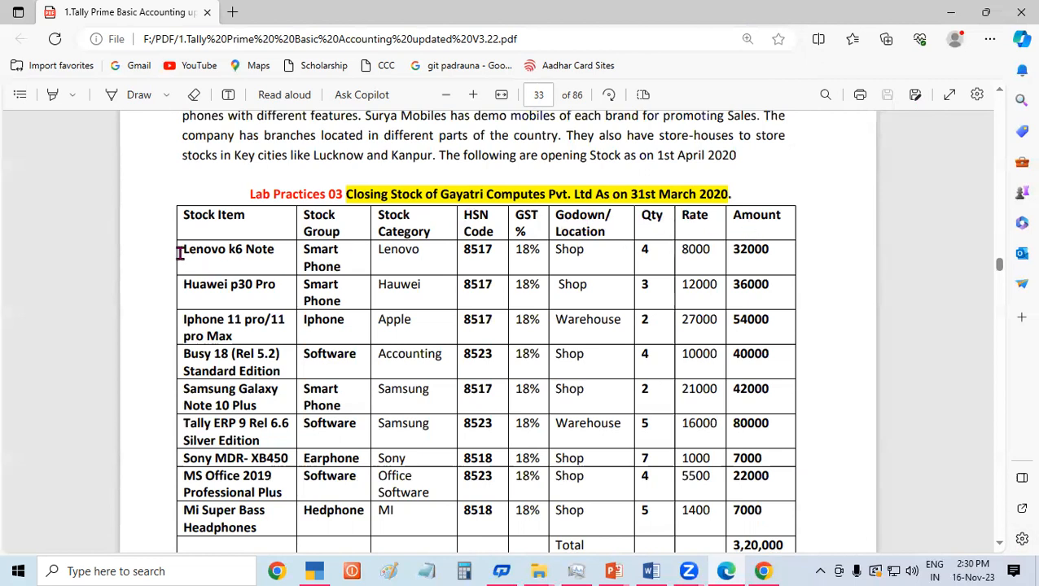
pyautogui.moveTo(180, 251); pyautogui.dragTo(231, 258)
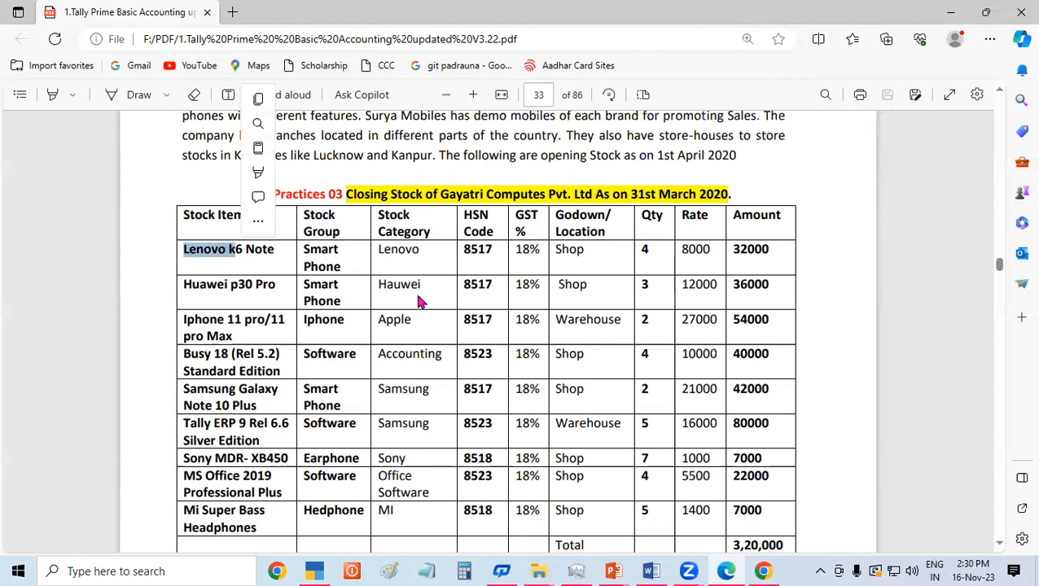
pyautogui.click(311, 260)
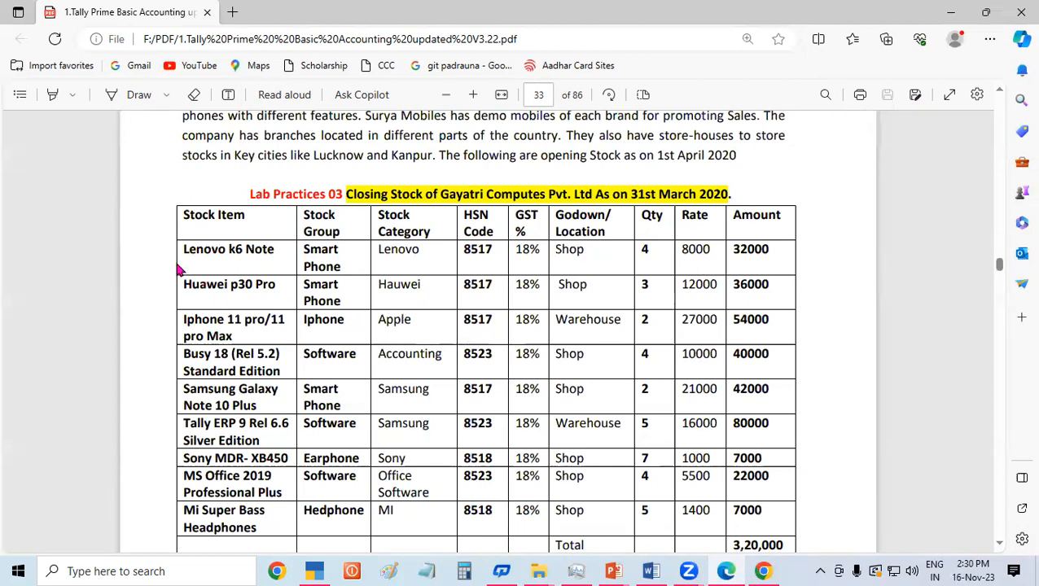
pyautogui.moveTo(184, 248); pyautogui.dragTo(234, 268)
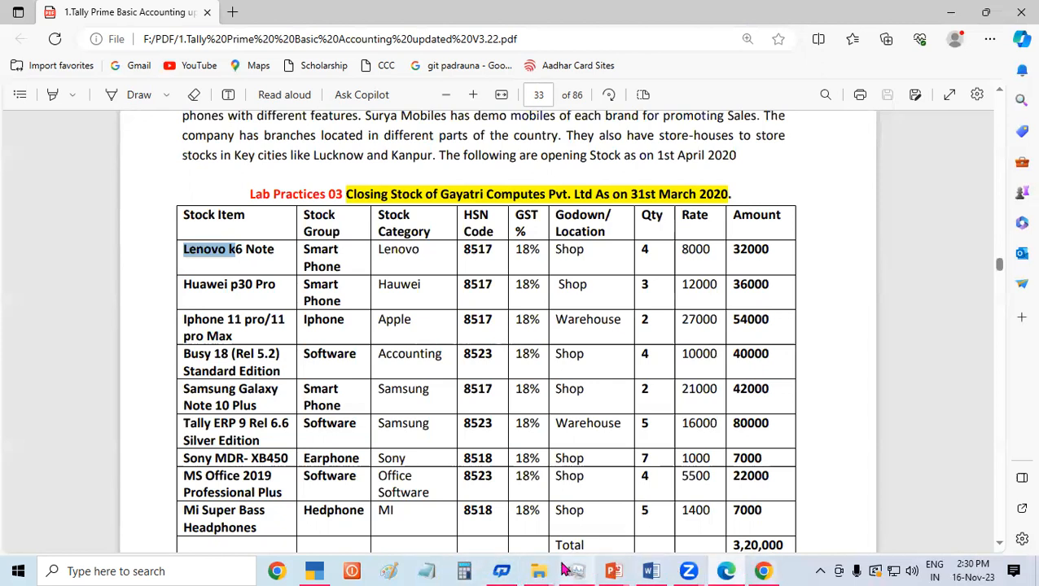
# Switch to TallyPrime and open the creation form for a new inventory stock group.
pyautogui.click(315, 571)
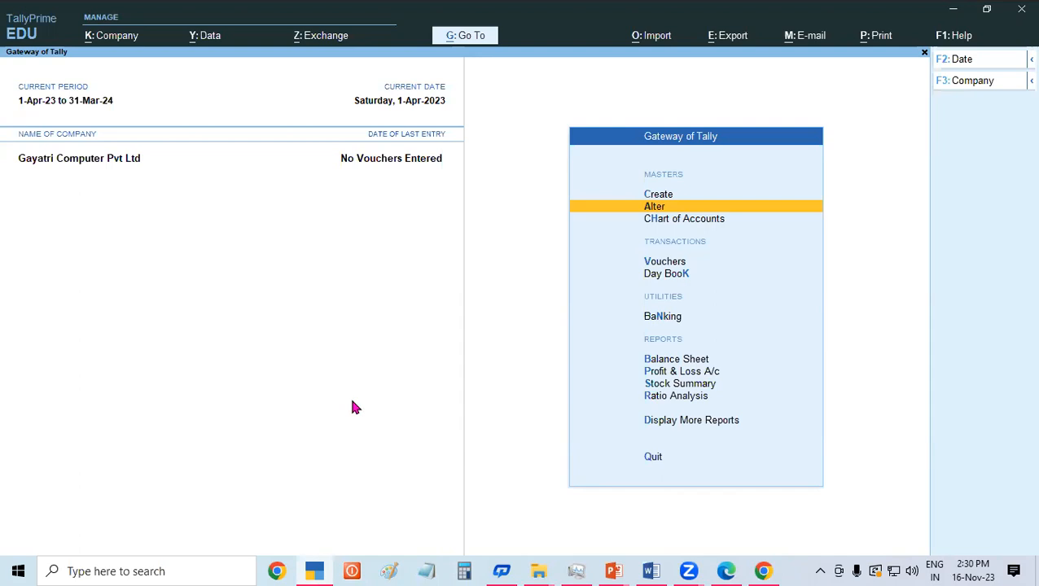
pyautogui.press('Up')
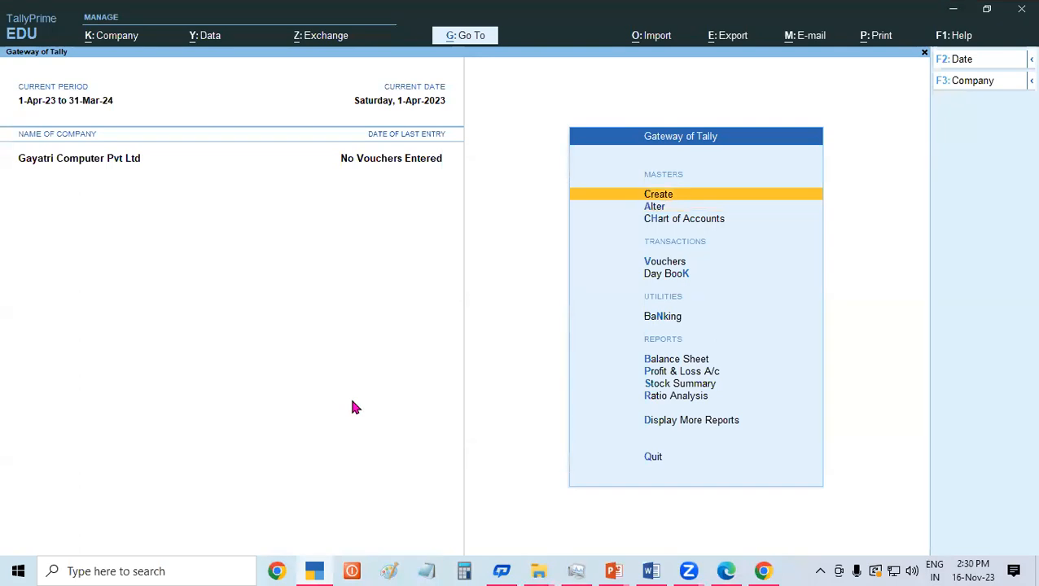
pyautogui.press('Return')
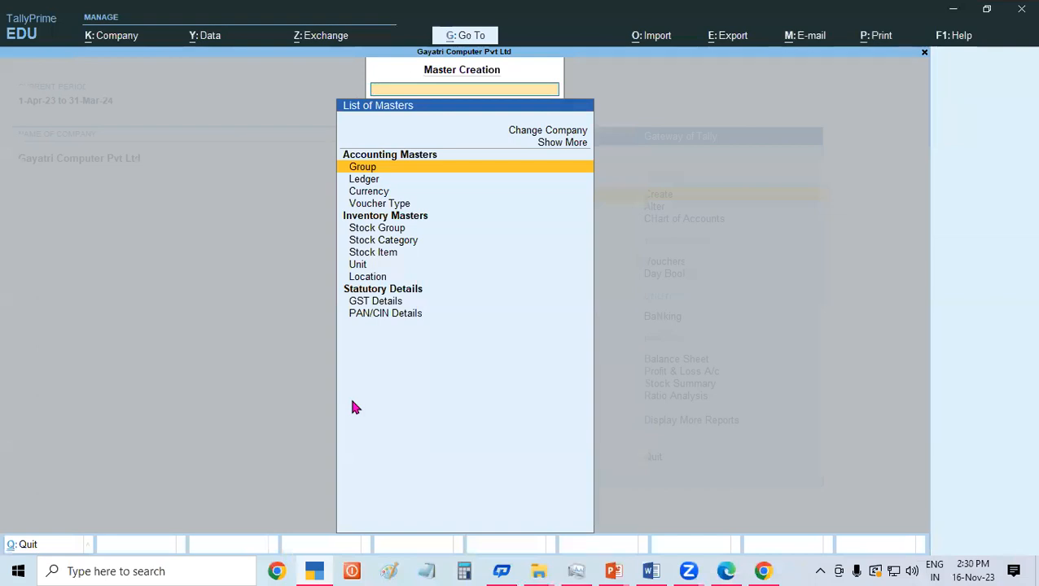
pyautogui.press('Down')
pyautogui.press('Down')
pyautogui.press('Down')
pyautogui.press('Down')
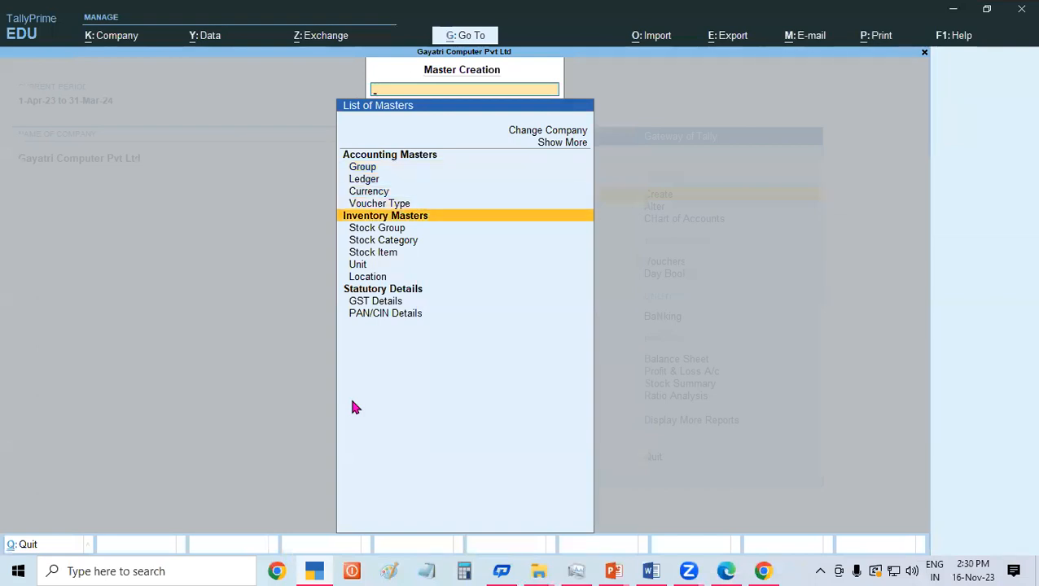
pyautogui.press('Down')
pyautogui.press('Return')
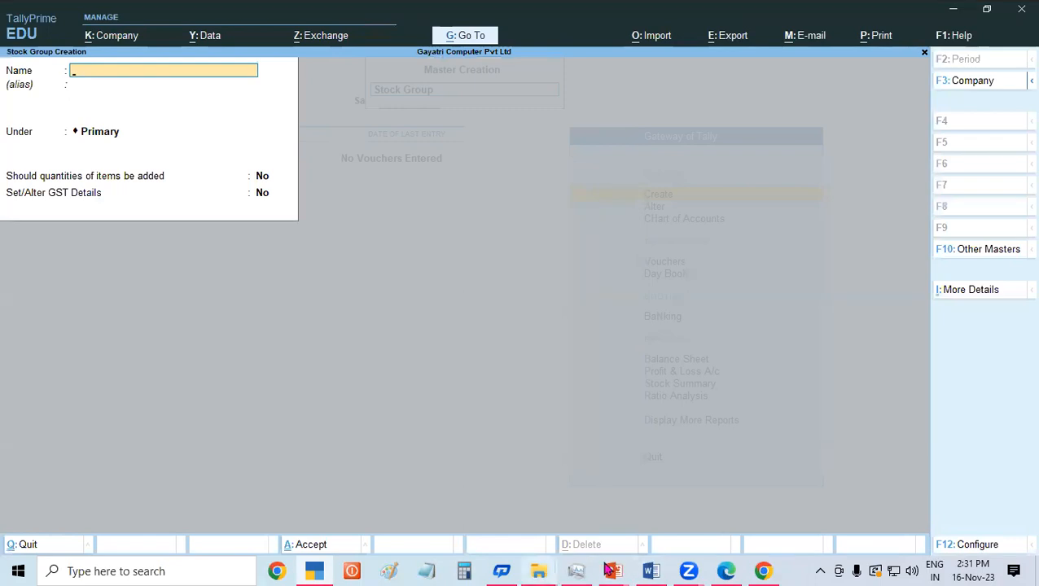
# Check the Lenovo k6 Note's stock group in the PDF, then name the TallyPrime stock group SMARTPHONE under Primary with GST details set to Yes.
pyautogui.click(731, 571)
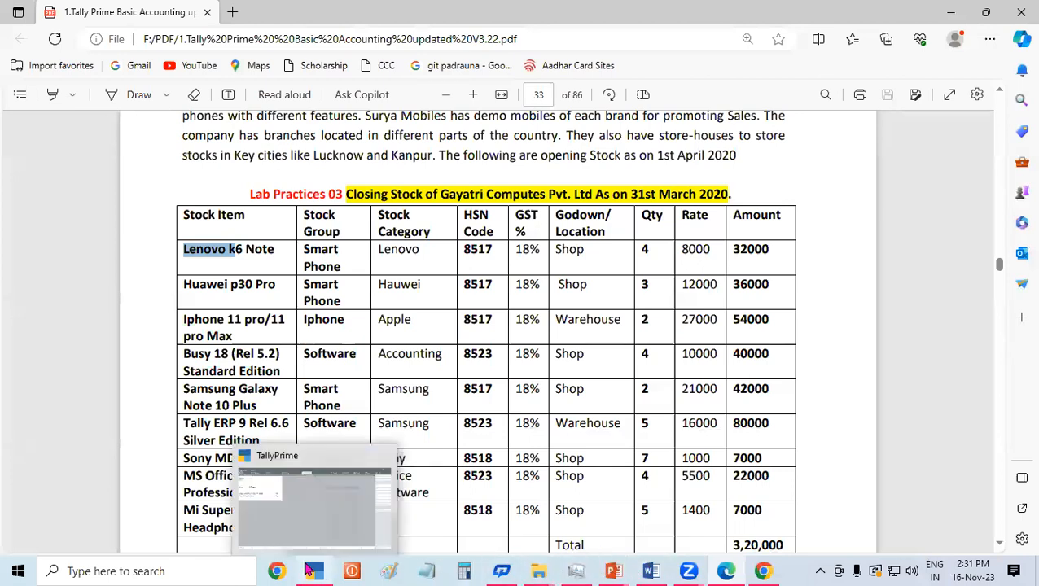
pyautogui.moveTo(304, 248); pyautogui.dragTo(342, 267)
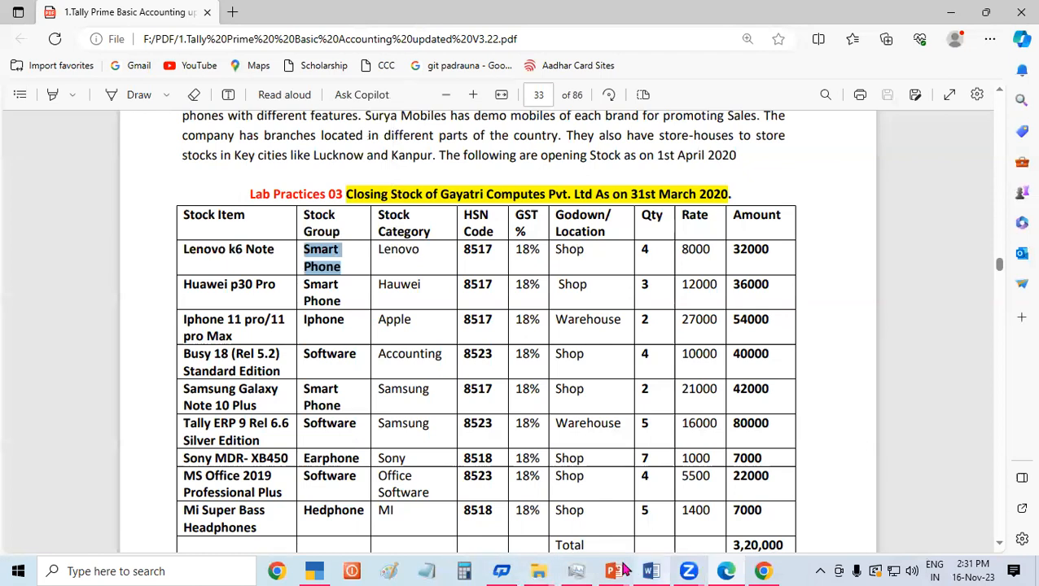
pyautogui.click(315, 571)
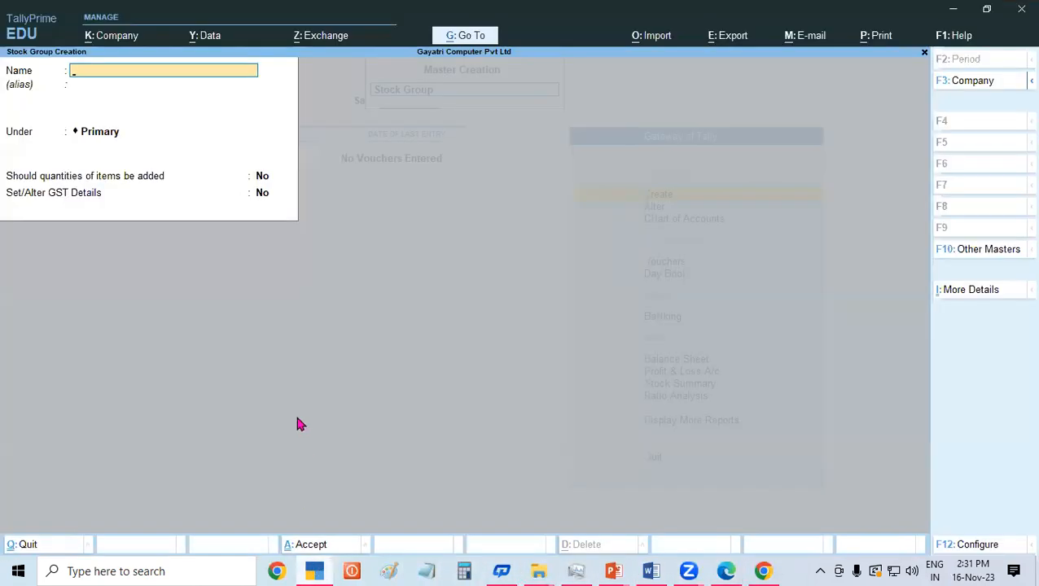
pyautogui.write('SMARTPHONE')
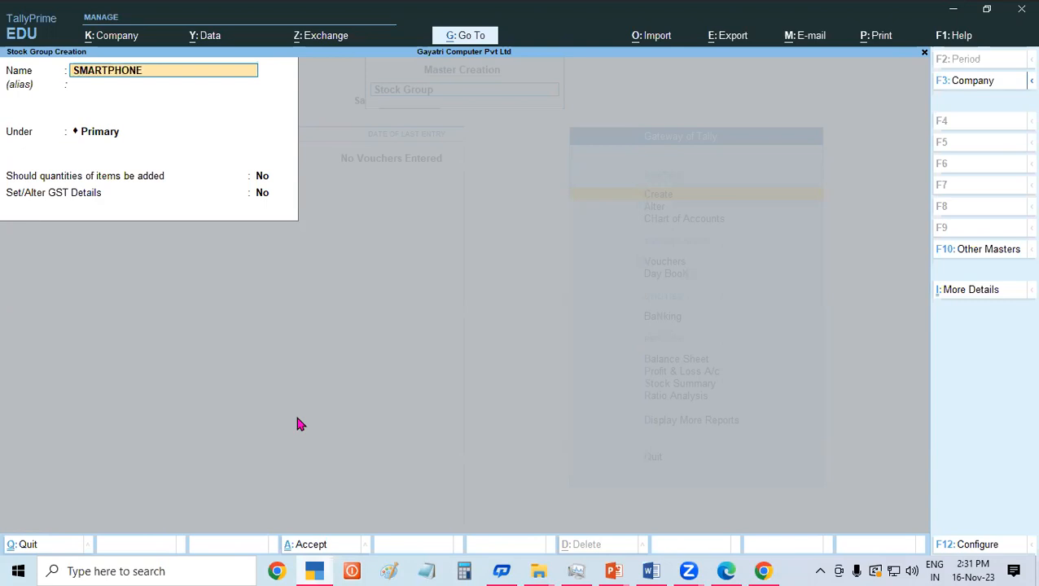
pyautogui.press('Return')
pyautogui.press('Return')
pyautogui.press('Return')
pyautogui.press('Return')
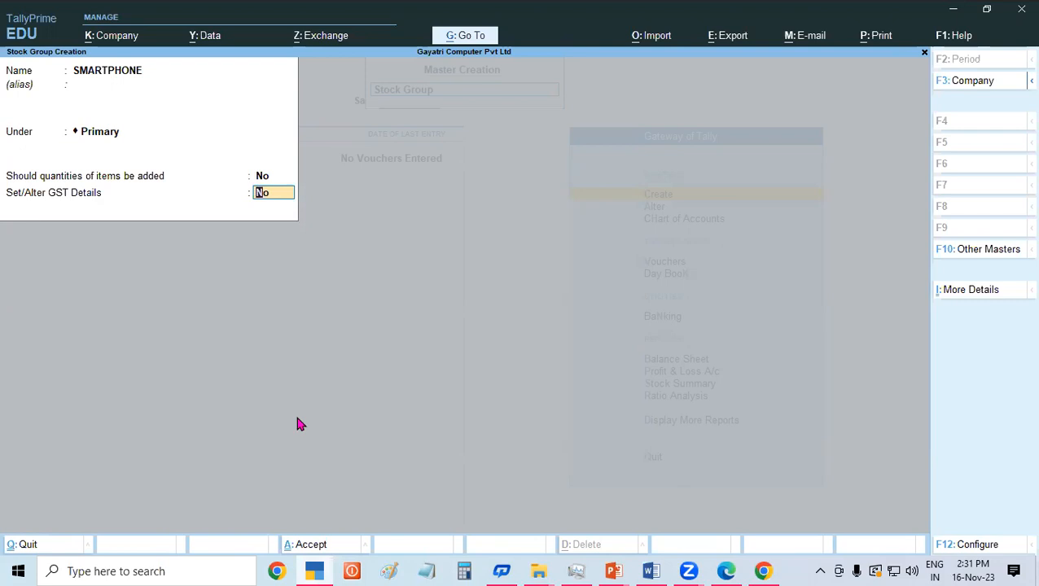
pyautogui.write('Y')
pyautogui.press('Return')
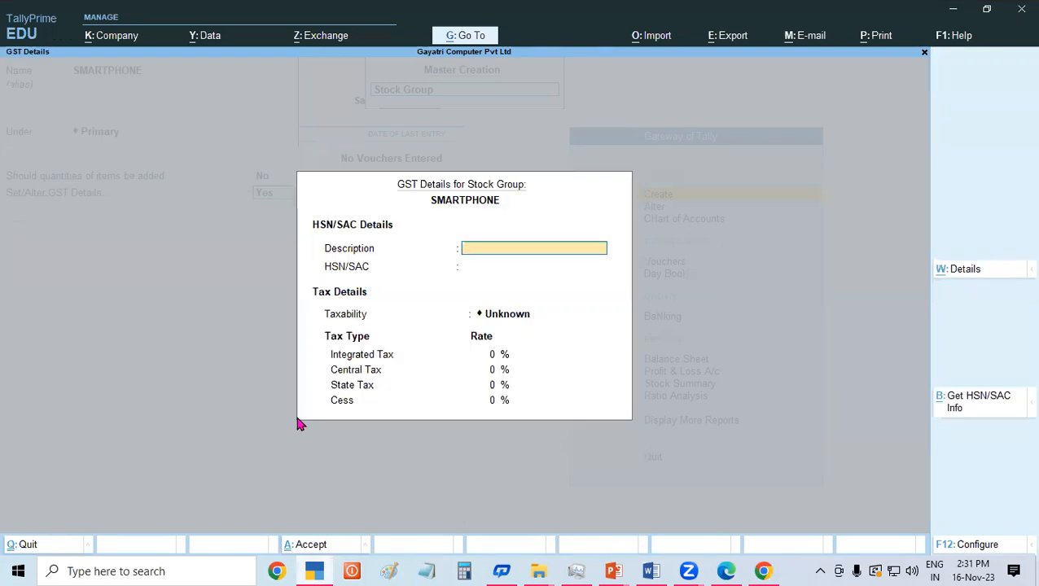
# Turn off HSN/SAC details in the GST configuration and save the SMARTPHONE group with taxability Unknown.
pyautogui.press('F12')
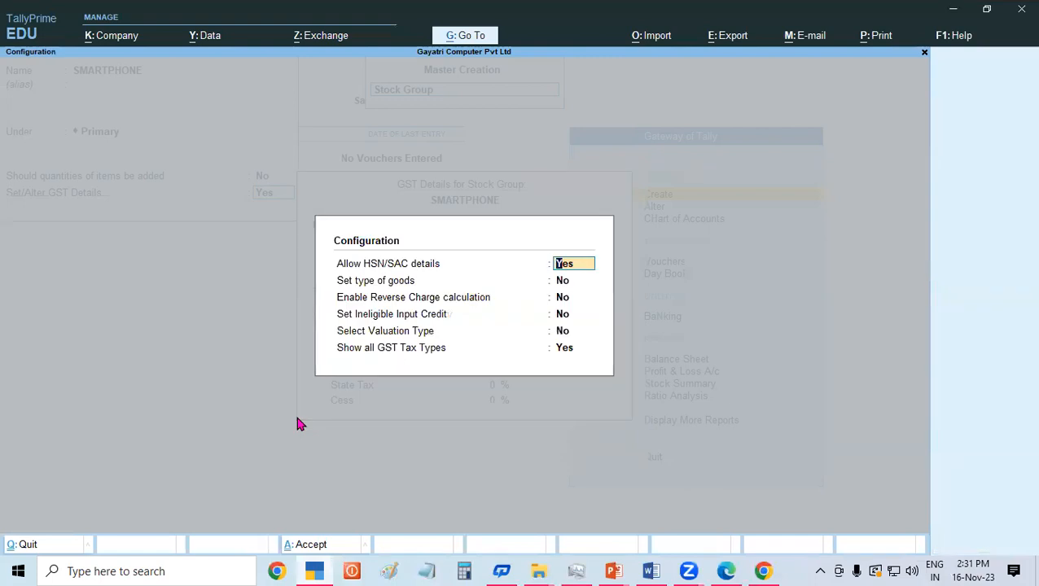
pyautogui.write('n')
pyautogui.press('Return')
pyautogui.press('Return')
pyautogui.press('Return')
pyautogui.press('Return')
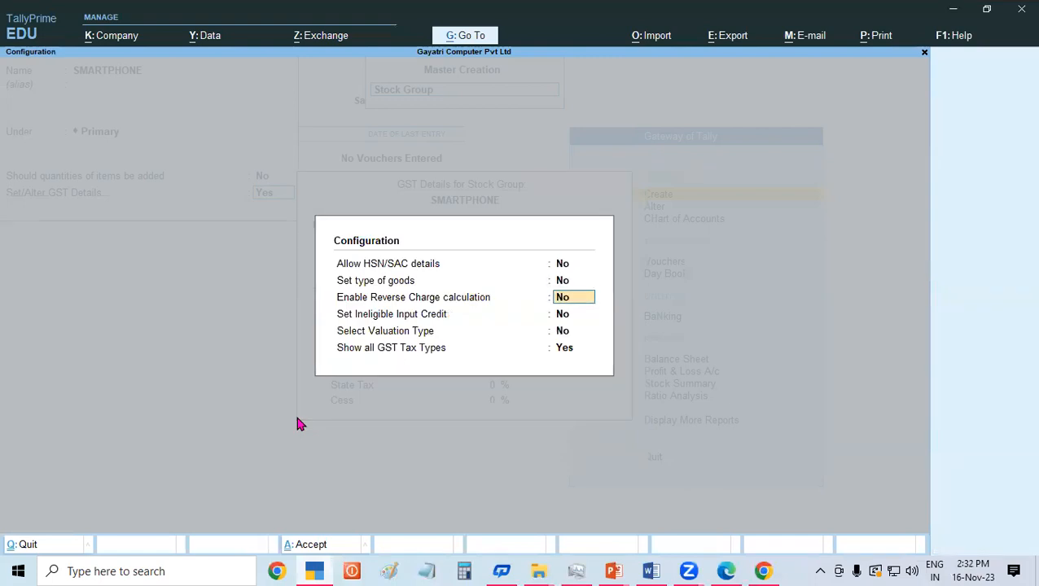
pyautogui.press('Return')
pyautogui.press('Return')
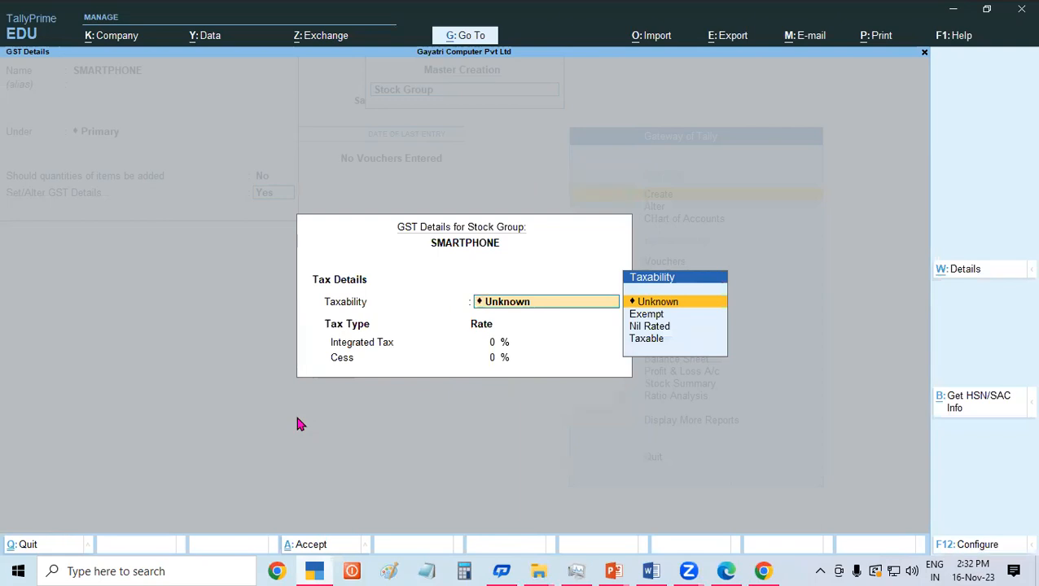
pyautogui.press('Return')
pyautogui.press('Return')
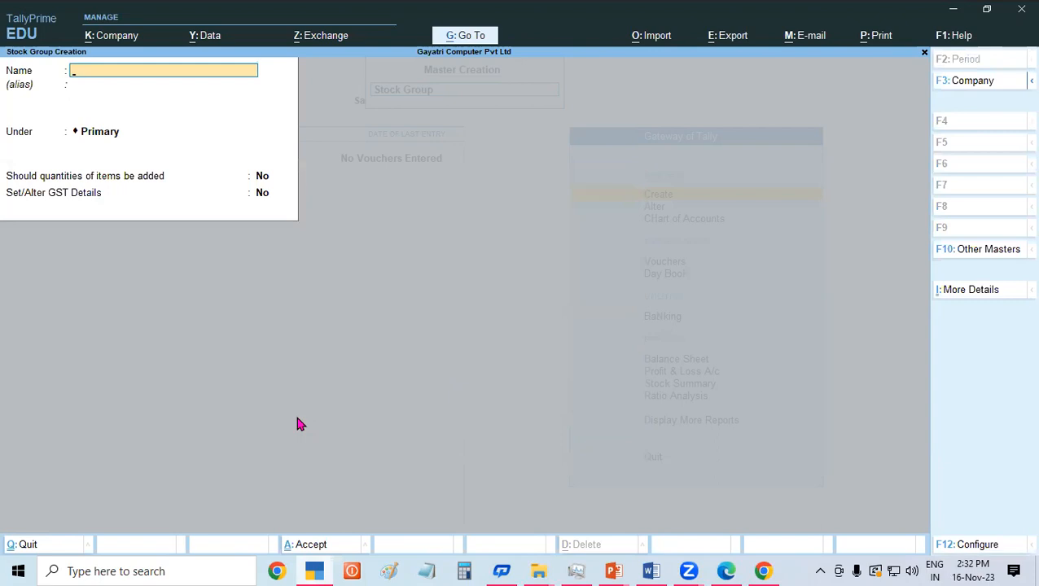
# Leave the stock group creation form and open the SMARTPHONE stock group for alteration.
pyautogui.press('Escape')
pyautogui.press('Escape')
pyautogui.press('Escape')
pyautogui.press('Escape')
pyautogui.press('Down')
pyautogui.press('Return')
pyautogui.press('Down')
pyautogui.press('Down')
pyautogui.press('Down')
pyautogui.press('Down')
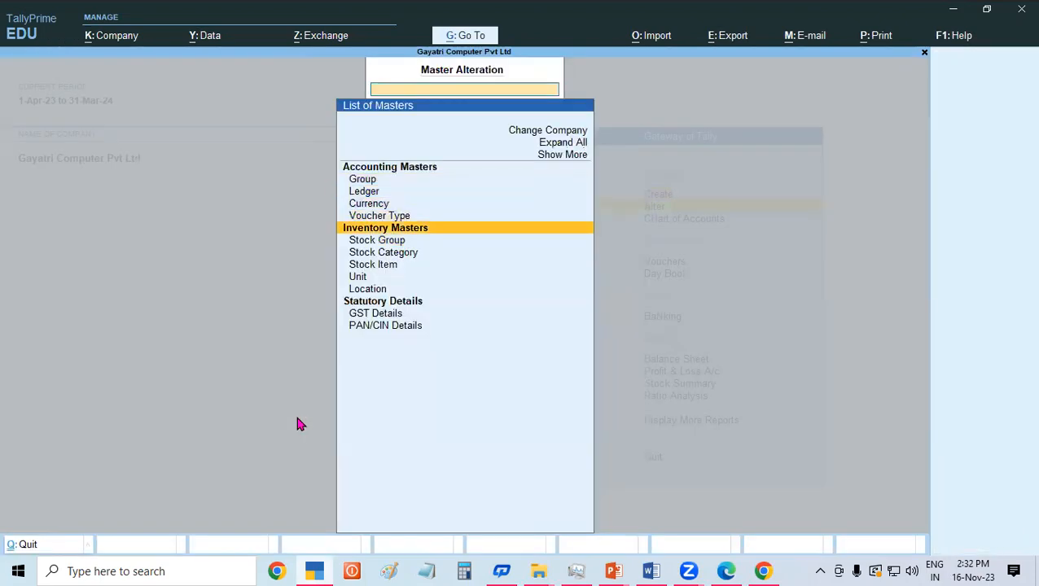
pyautogui.press('Down')
pyautogui.press('Down')
pyautogui.press('Up')
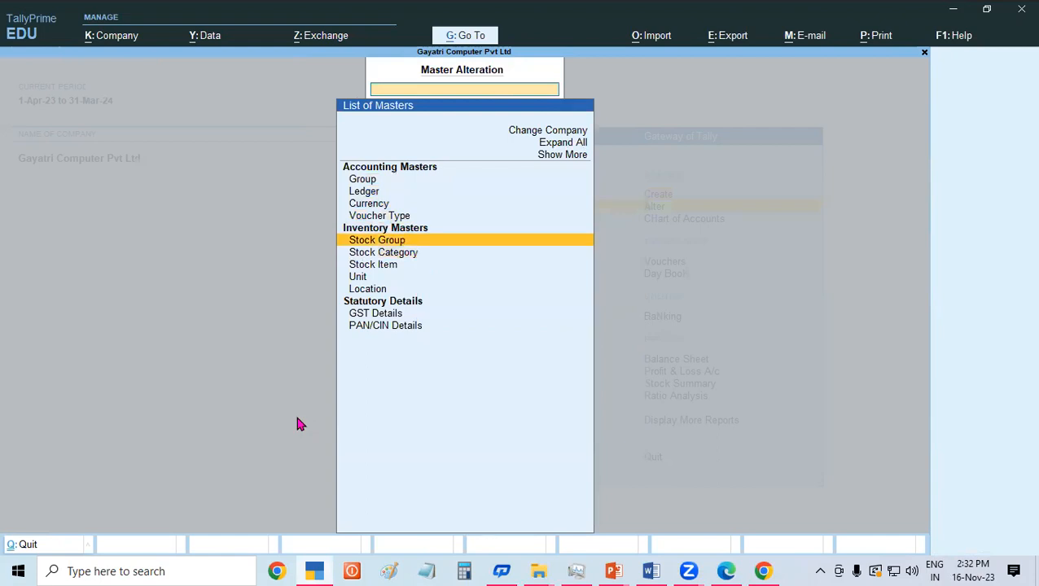
pyautogui.press('Return')
pyautogui.press('Return')
# Set the SMARTPHONE group's Set/Alter GST Details option to Yes and open its GST details.
pyautogui.press('Return')
pyautogui.press('Return')
pyautogui.press('Return')
pyautogui.press('Return')
pyautogui.write('y')
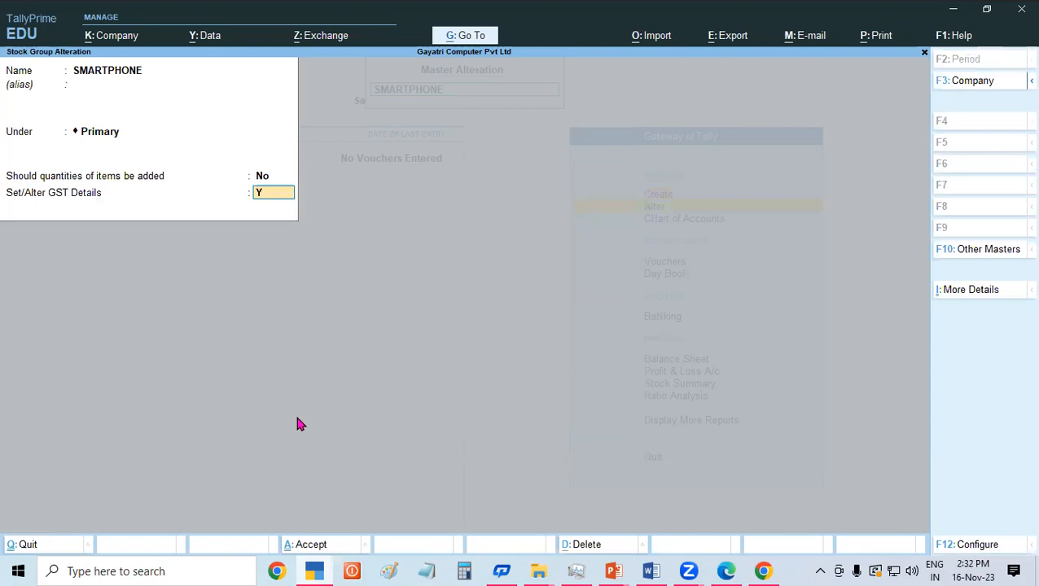
pyautogui.press('Return')
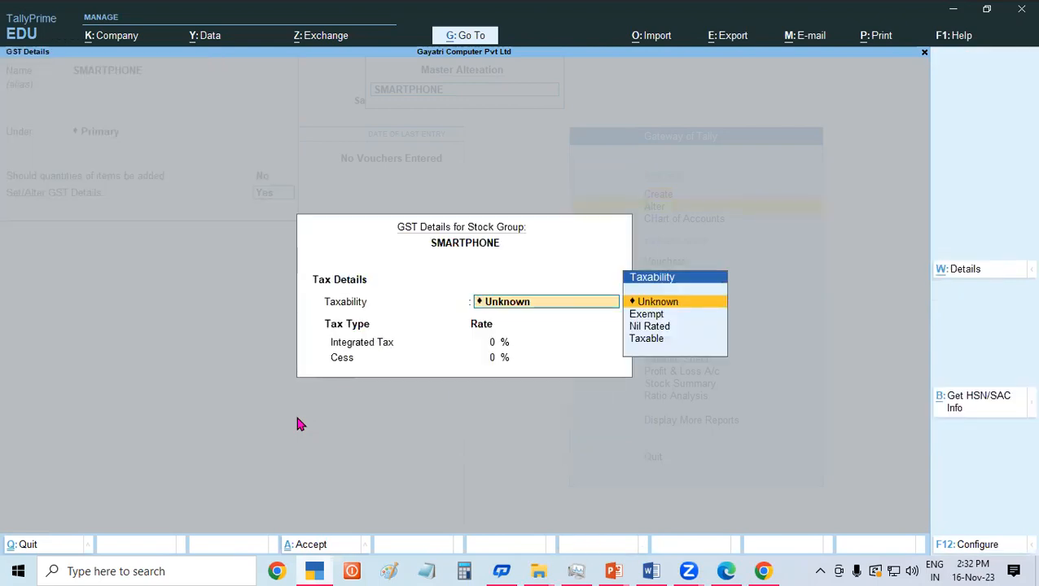
# Configure the GST details form to allow HSN/SAC details, leaving the other configuration options at No.
pyautogui.press('F12')
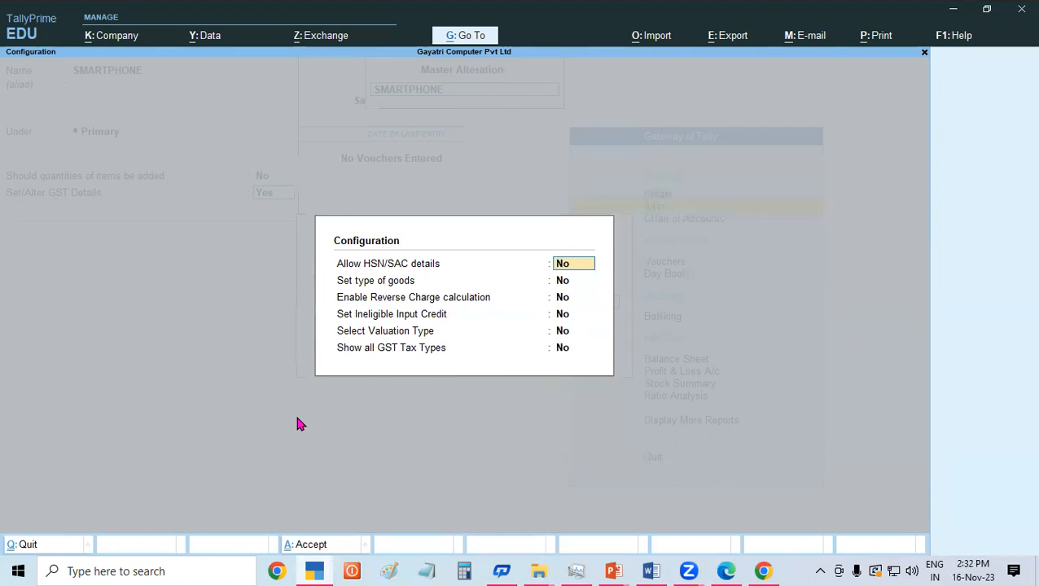
pyautogui.write('y')
pyautogui.press('Return')
pyautogui.press('Return')
pyautogui.press('Return')
pyautogui.press('Return')
pyautogui.press('Return')
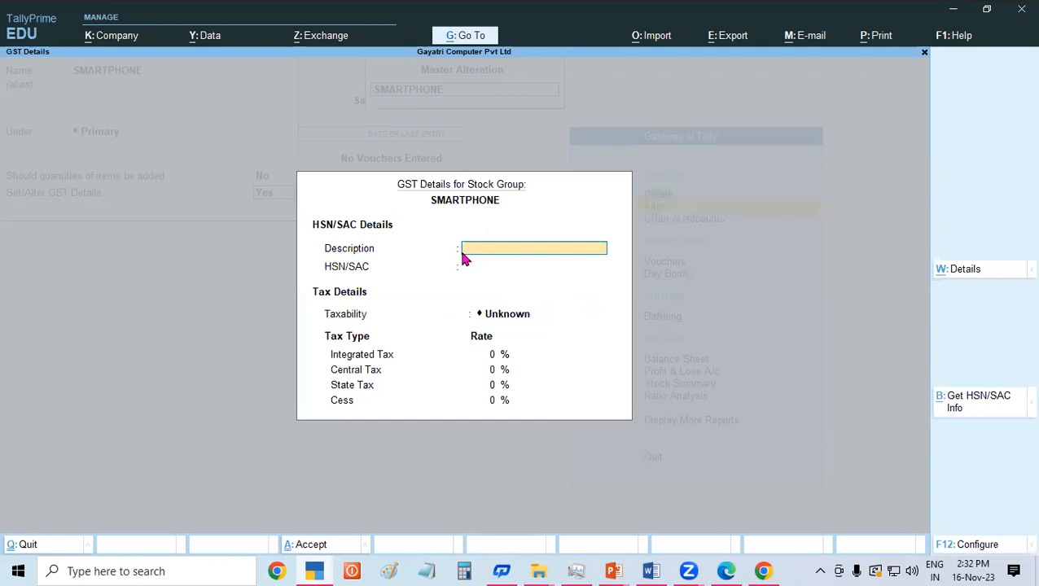
# Enter SNARTPHONE as the SMARTPHONE group's HSN description and 8517 as its HSN/SAC code.
pyautogui.write('SNARTPHONE')
pyautogui.press('Return')
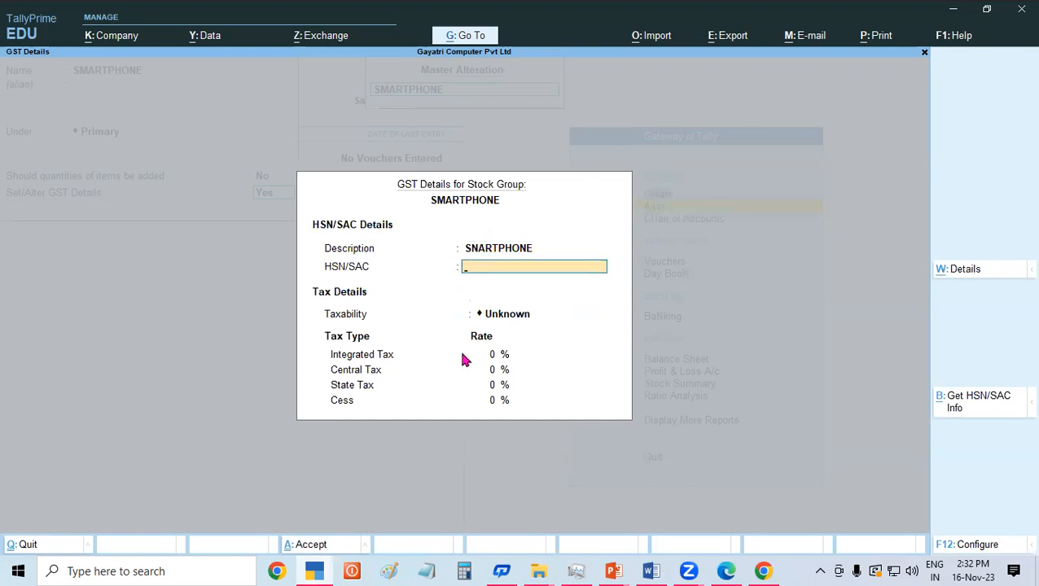
pyautogui.write('8517')
pyautogui.press('Return')
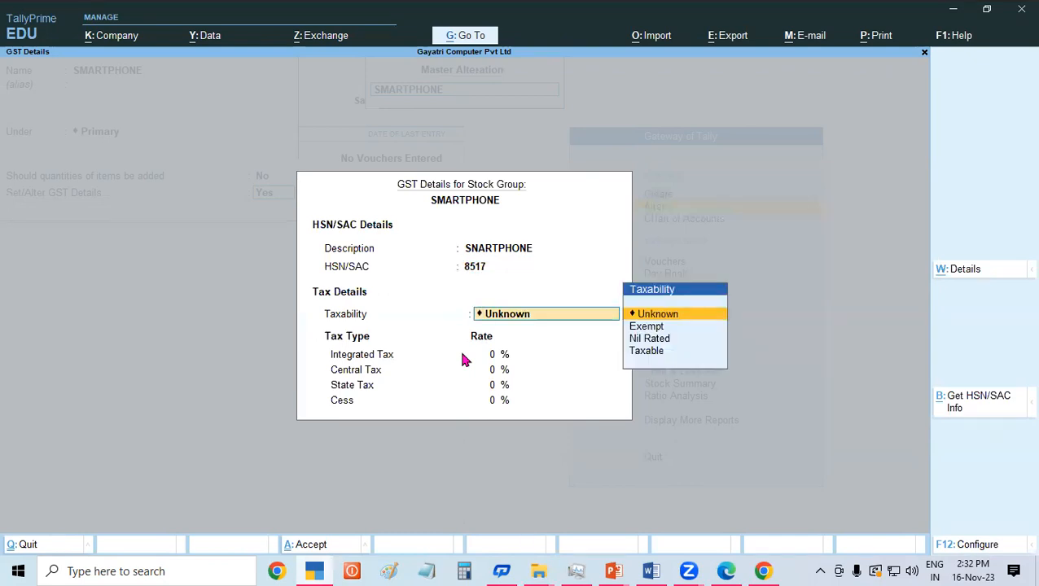
# Set the SMARTPHONE group's taxability to Taxable with 18% integrated tax, and save the altered group.
pyautogui.press('Down')
pyautogui.press('Down')
pyautogui.press('Down')
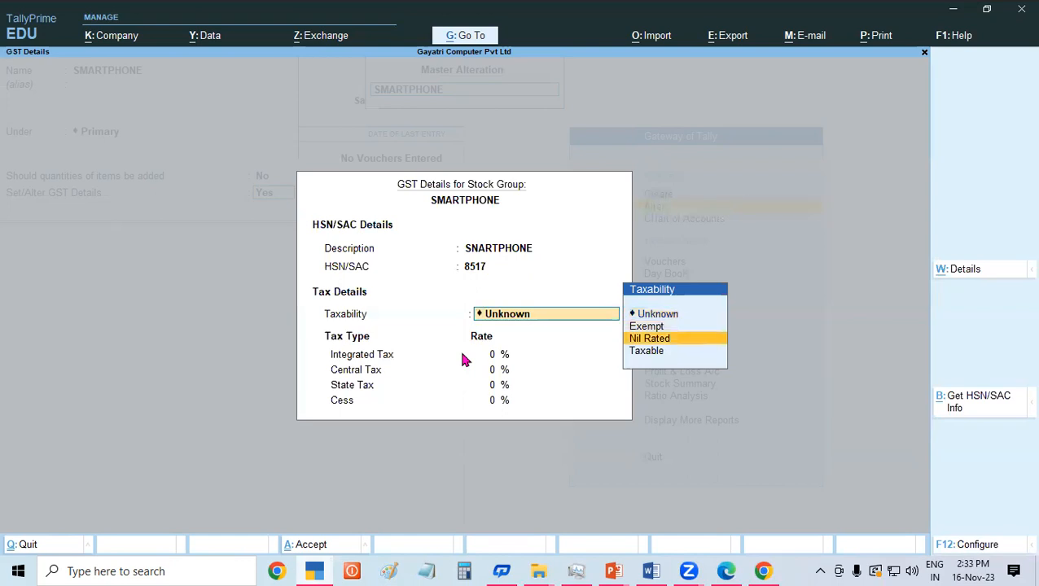
pyautogui.press('Return')
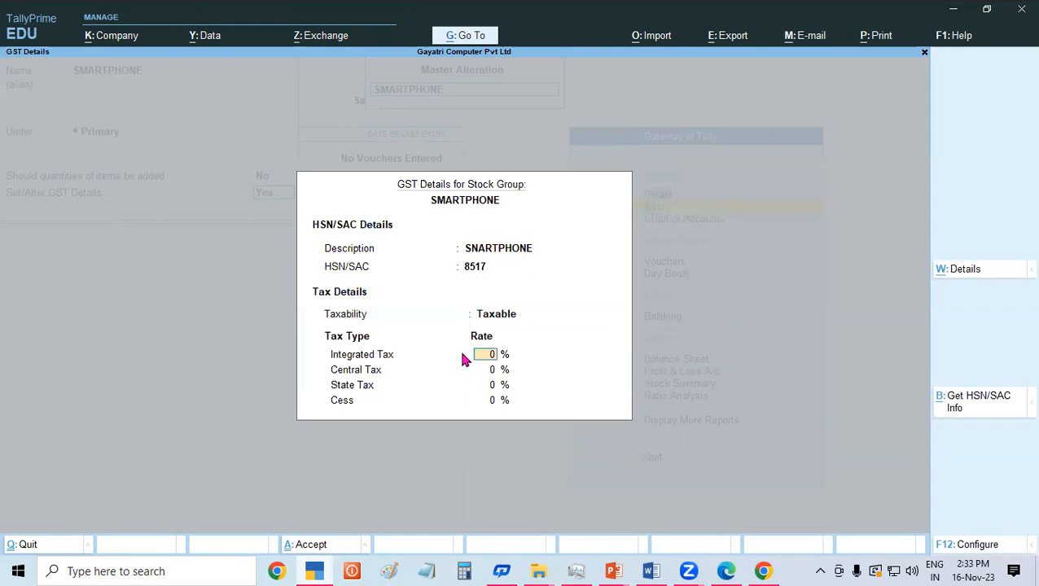
pyautogui.write('18')
pyautogui.press('Return')
pyautogui.press('Return')
pyautogui.press('Return')
pyautogui.press('Return')
pyautogui.press('Return')
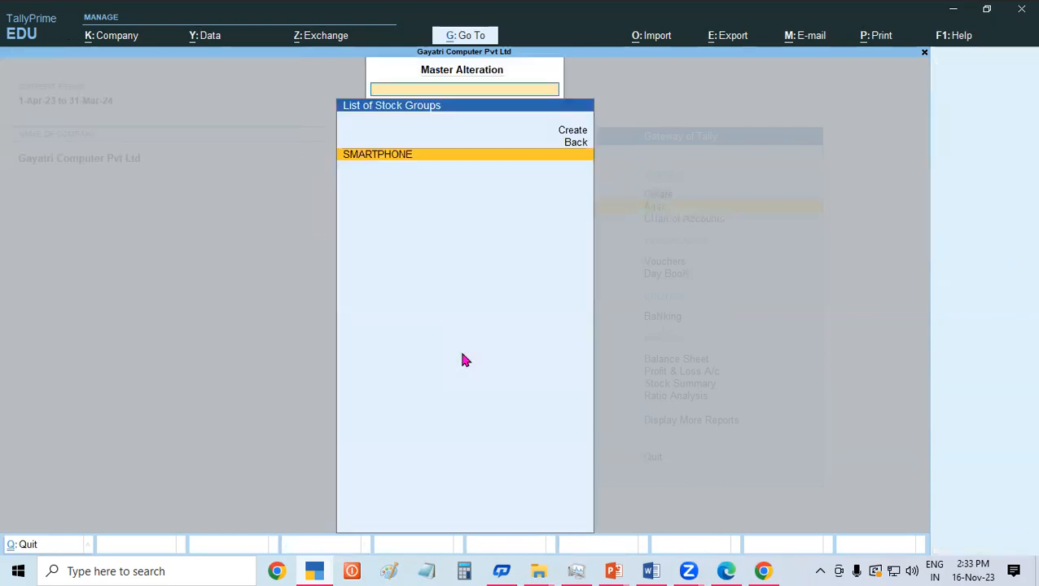
# Return to the Gateway of Tally and open the creation form for a new stock group.
pyautogui.press('Escape')
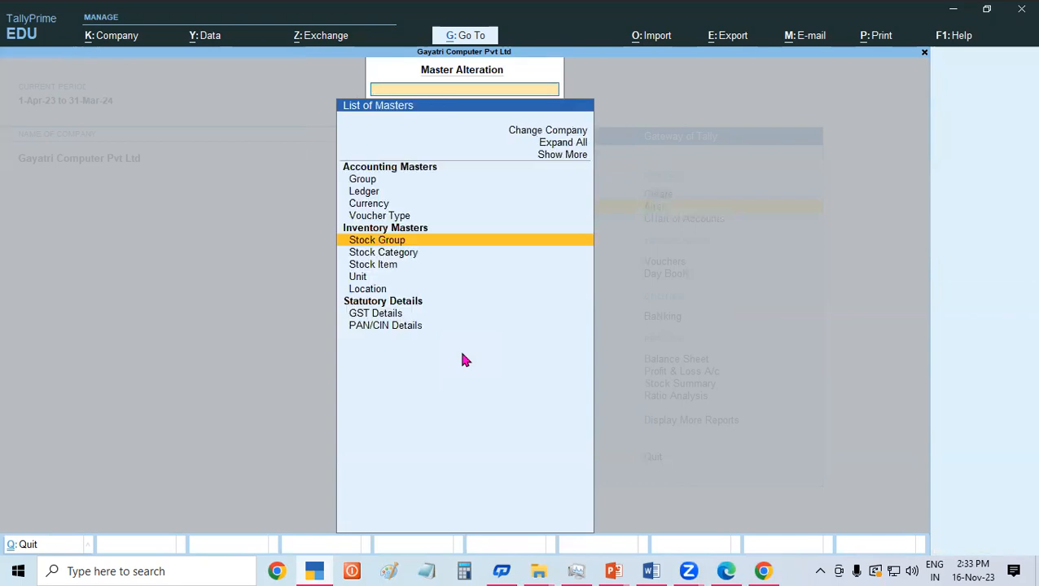
pyautogui.press('Escape')
pyautogui.press('Escape')
pyautogui.press('Escape')
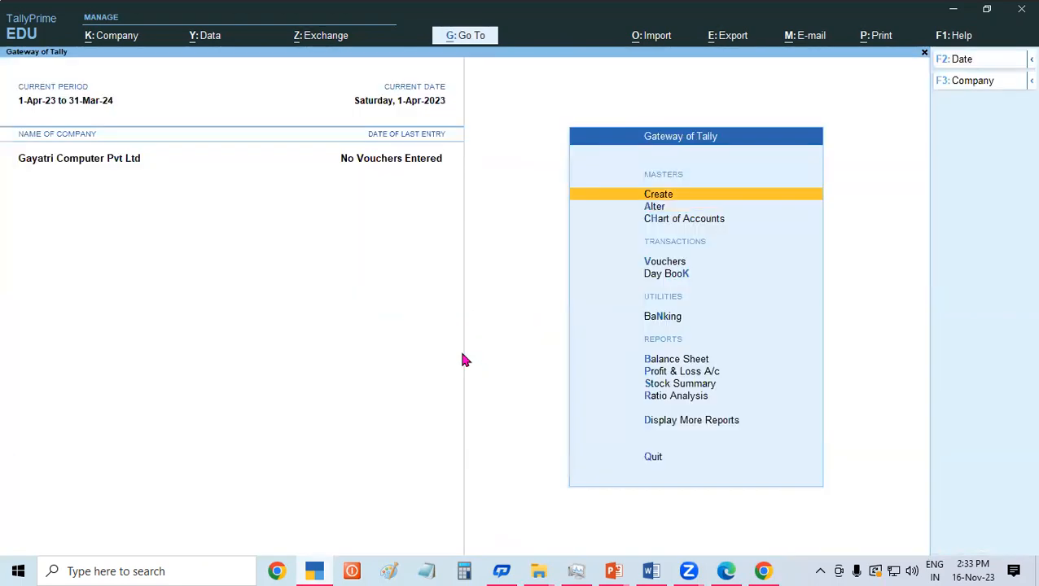
pyautogui.press('Return')
pyautogui.press('Down')
pyautogui.press('Down')
pyautogui.press('Down')
pyautogui.press('Down')
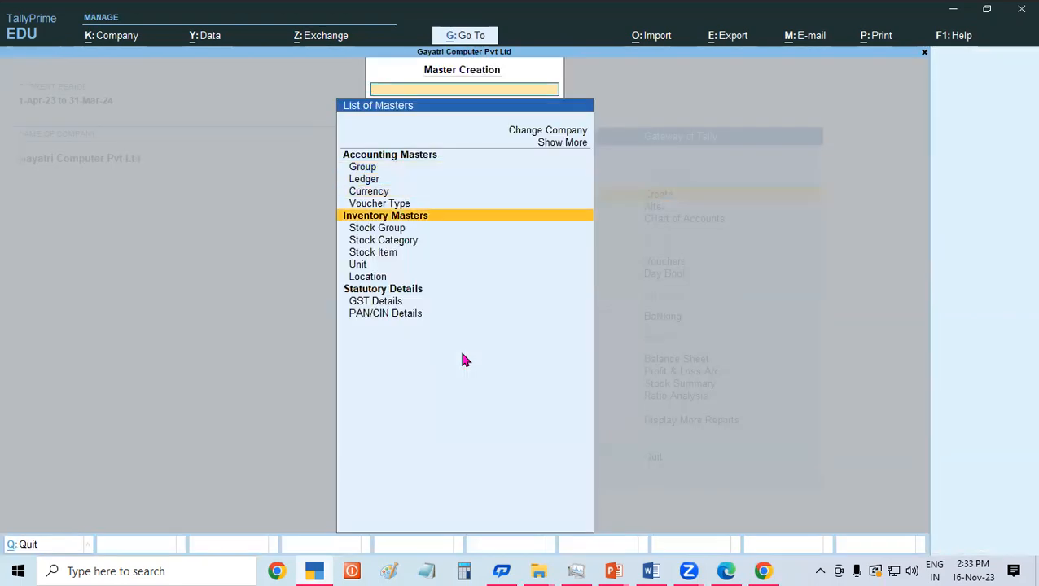
pyautogui.press('Return')
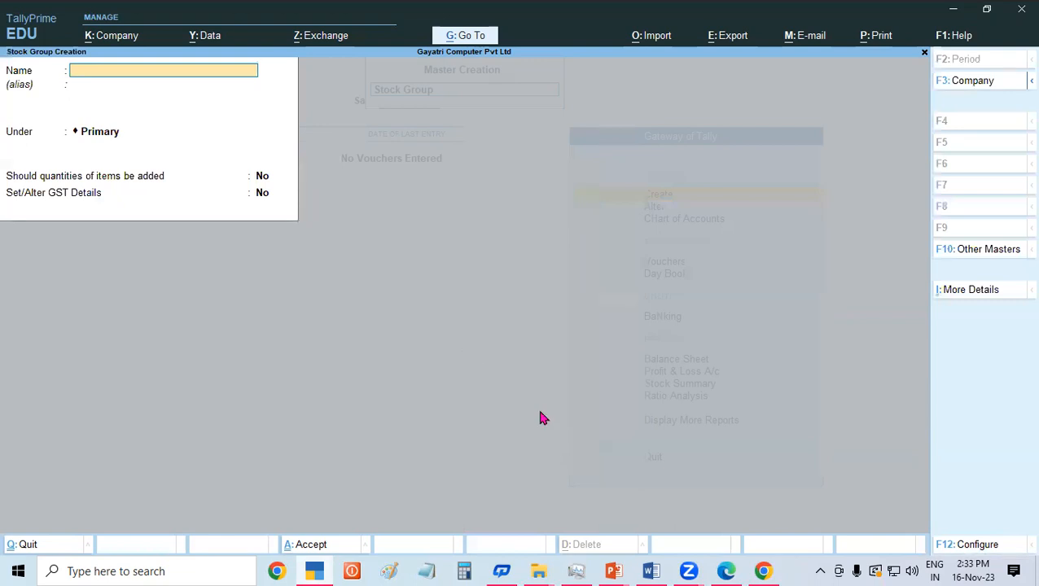
# Switch to the PDF in Edge and copy the stock group name Iphone from the closing stock table.
pyautogui.click(726, 571)
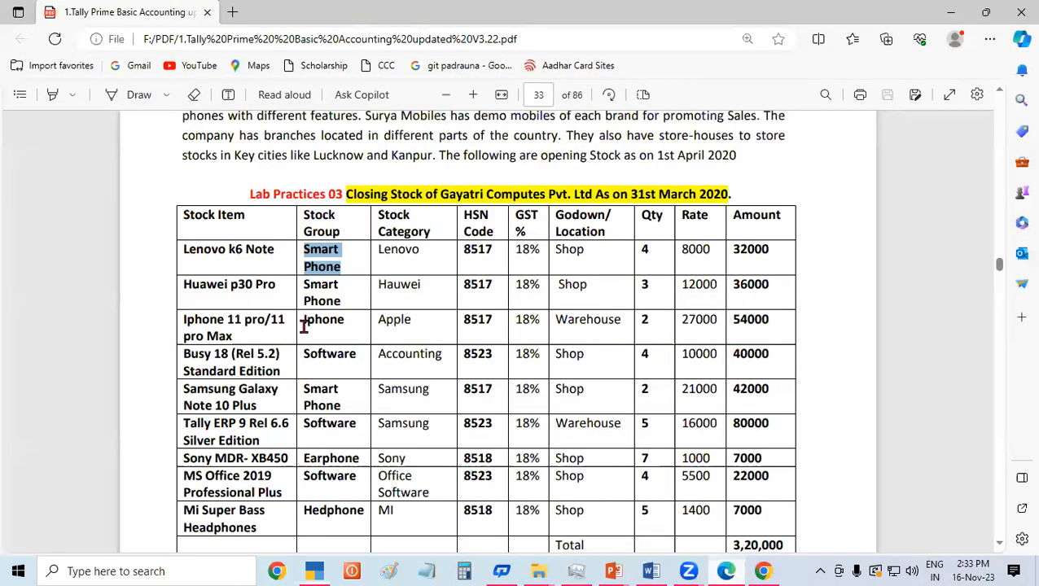
pyautogui.moveTo(303, 322); pyautogui.dragTo(346, 324)
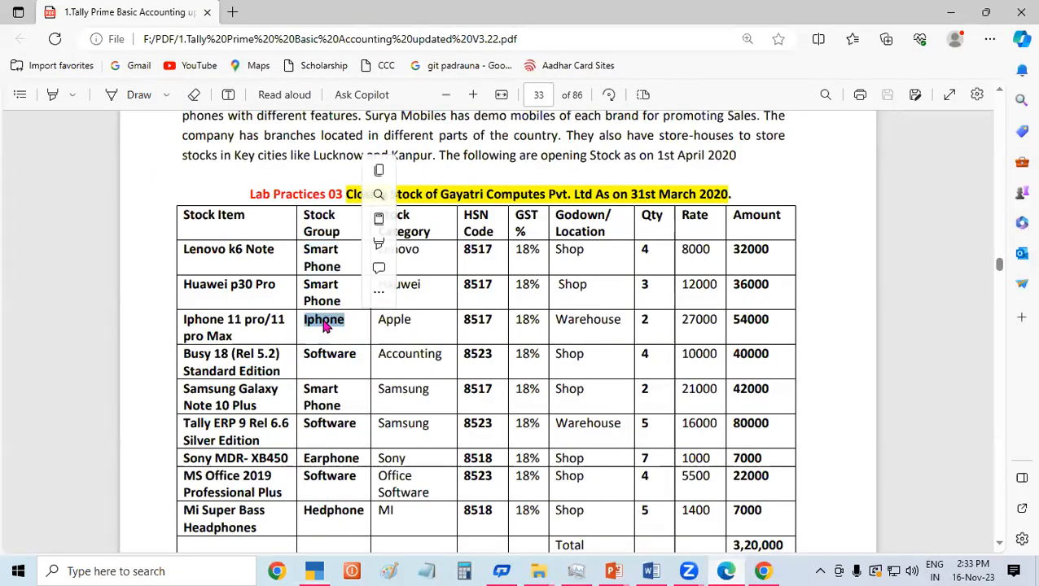
pyautogui.rightClick(325, 326)
pyautogui.click(382, 78)
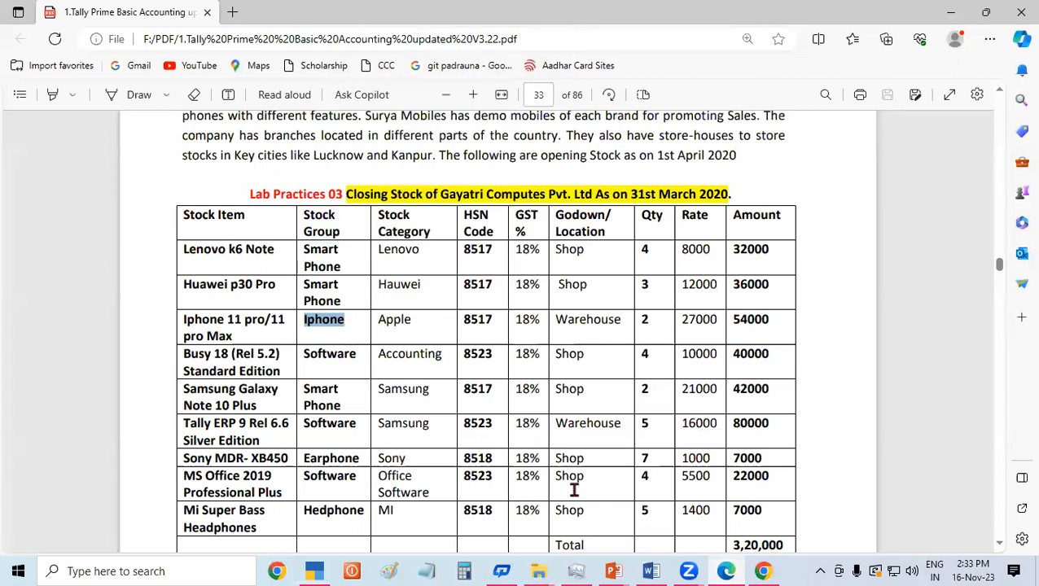
# Back in TallyPrime, name the new stock group Iphone under Primary and set its GST details to Yes.
pyautogui.click(316, 571)
pyautogui.hotkey('ctrl', 'v')
pyautogui.press('Return')
pyautogui.press('Return')
pyautogui.press('Return')
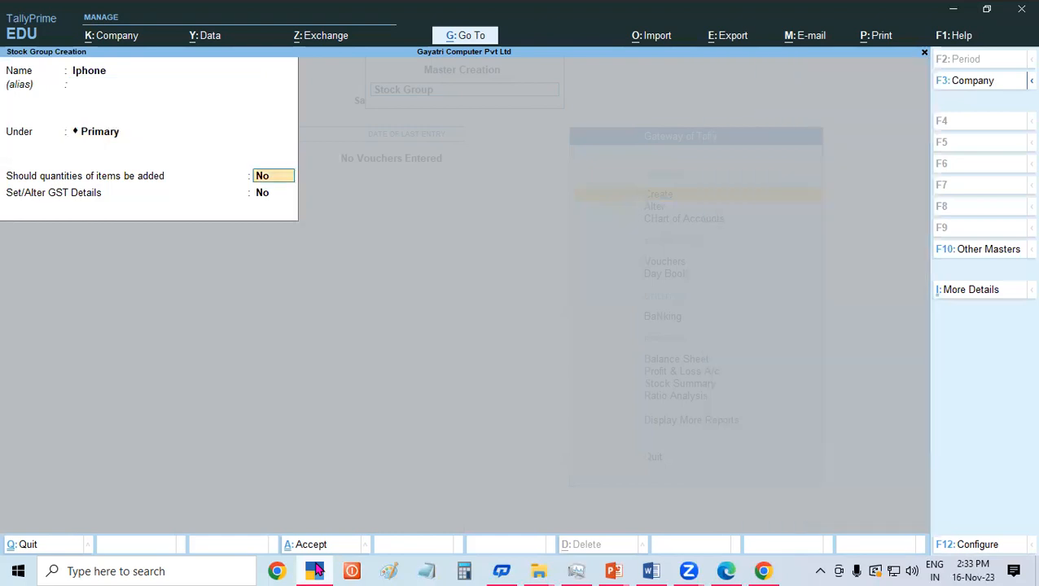
pyautogui.press('y')
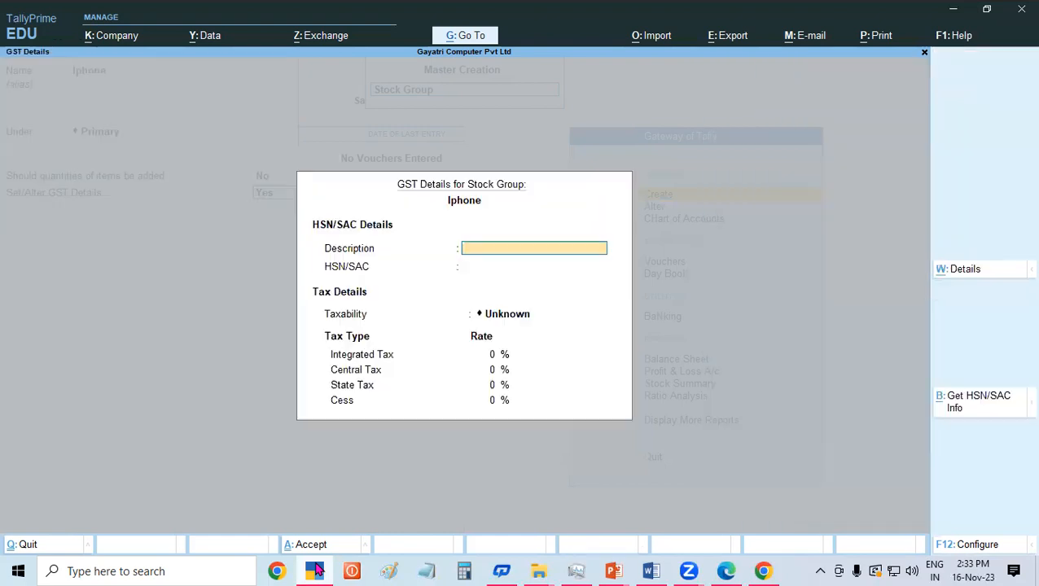
# Enter I PHONE as the Iphone group's HSN description and 8517 as its HSN/SAC code.
pyautogui.write('I PHONE')
pyautogui.press('Return')
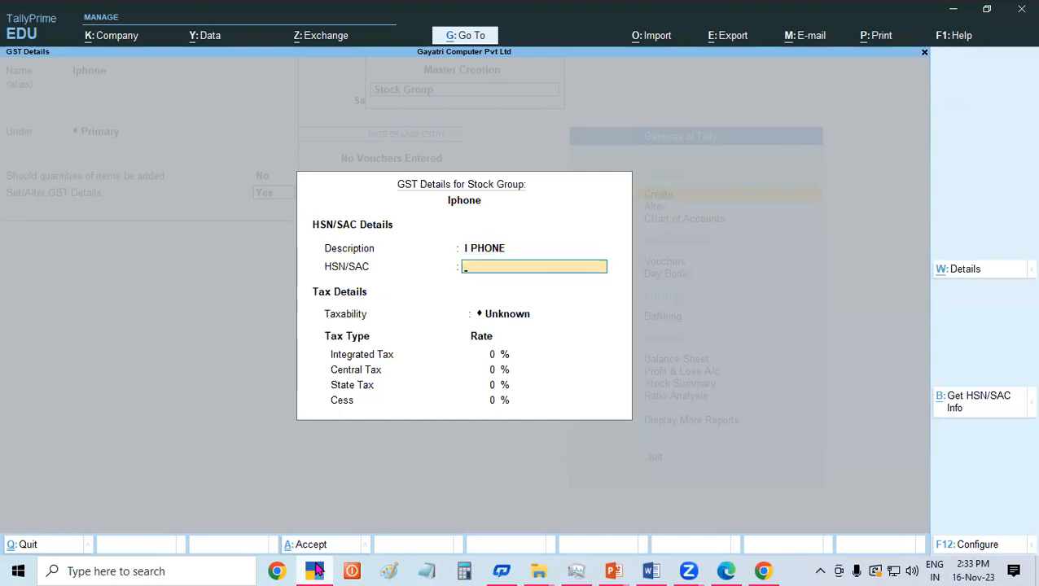
pyautogui.write('8517')
pyautogui.press('Return')
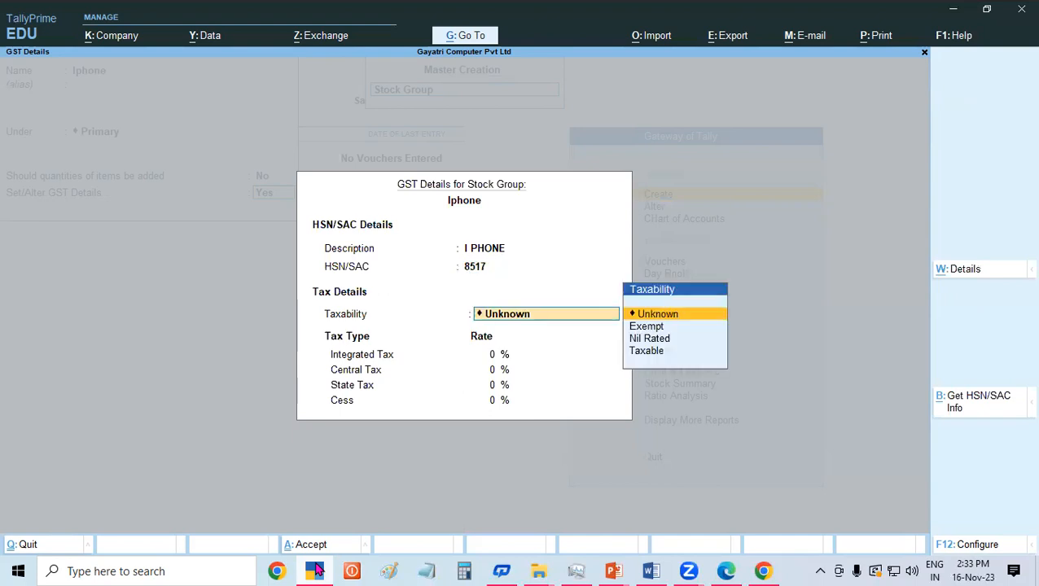
# Set the Iphone group's taxability to Taxable with 18% integrated tax, and save the group.
pyautogui.press('Down')
pyautogui.press('Down')
pyautogui.press('Down')
pyautogui.press('Return')
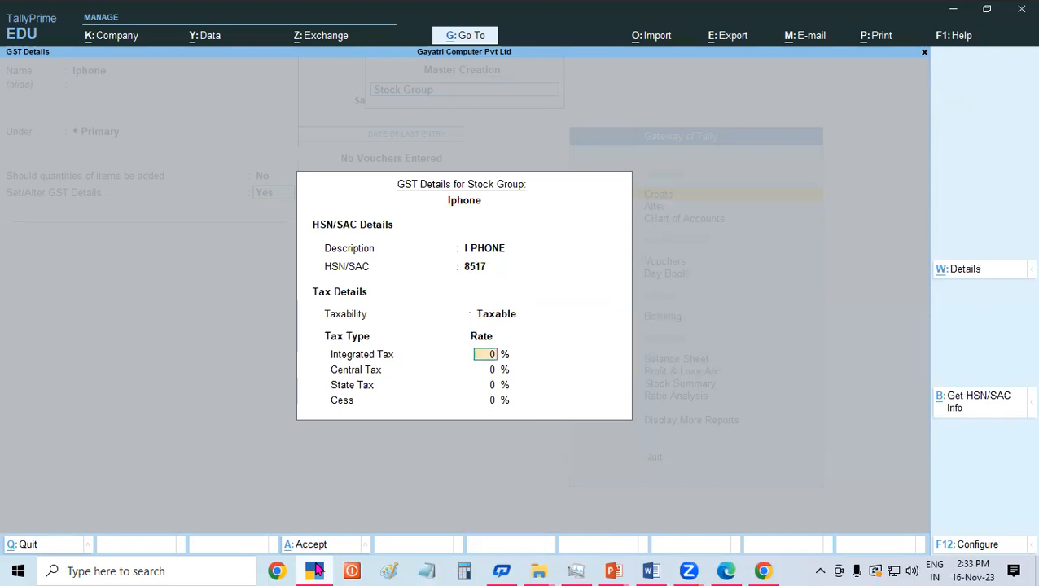
pyautogui.write('18')
pyautogui.press('Return')
pyautogui.press('Return')
pyautogui.press('Return')
pyautogui.press('Return')
pyautogui.press('Return')
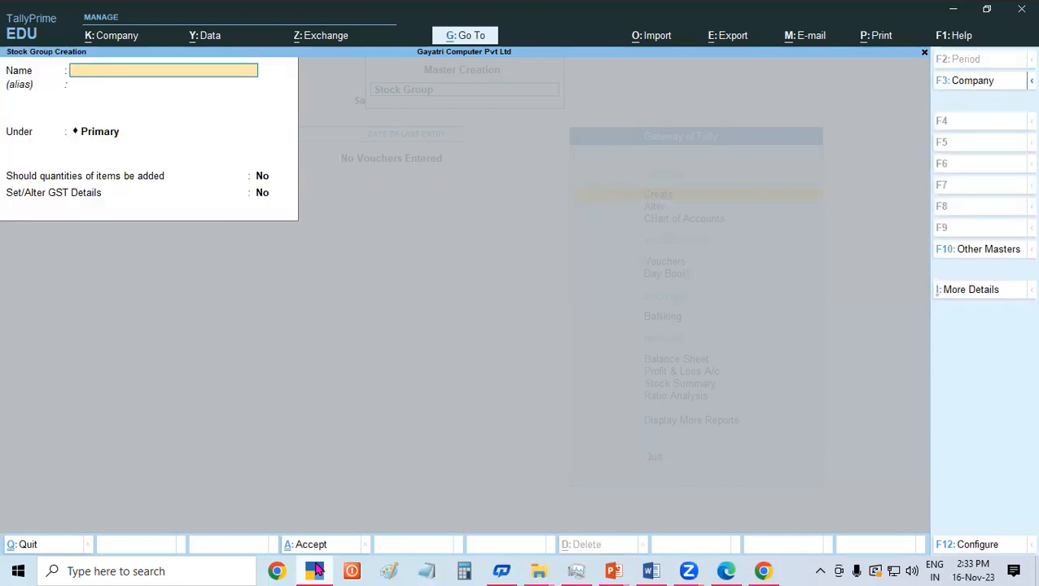
# Name the next stock group SOFTWARE under Primary and set its GST details to Yes.
pyautogui.write('SOFTWARE')
pyautogui.press('Return')
pyautogui.press('Return')
pyautogui.press('Return')
pyautogui.press('Return')
pyautogui.write('Y')
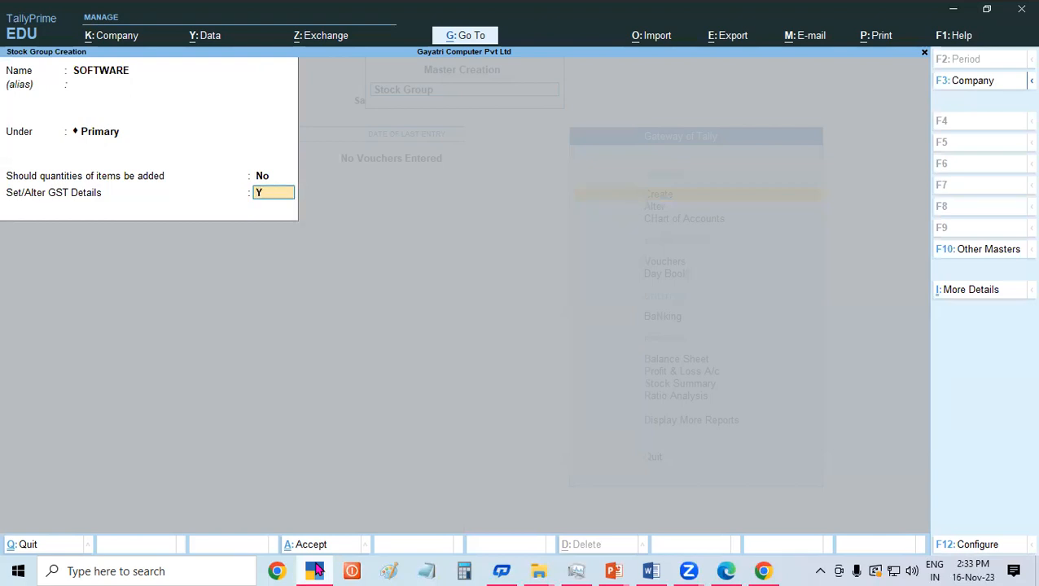
pyautogui.press('Return')
# Enter SOFTWARE as the SOFTWARE group's HSN description and 8523 as its HSN/SAC code.
pyautogui.write('S')
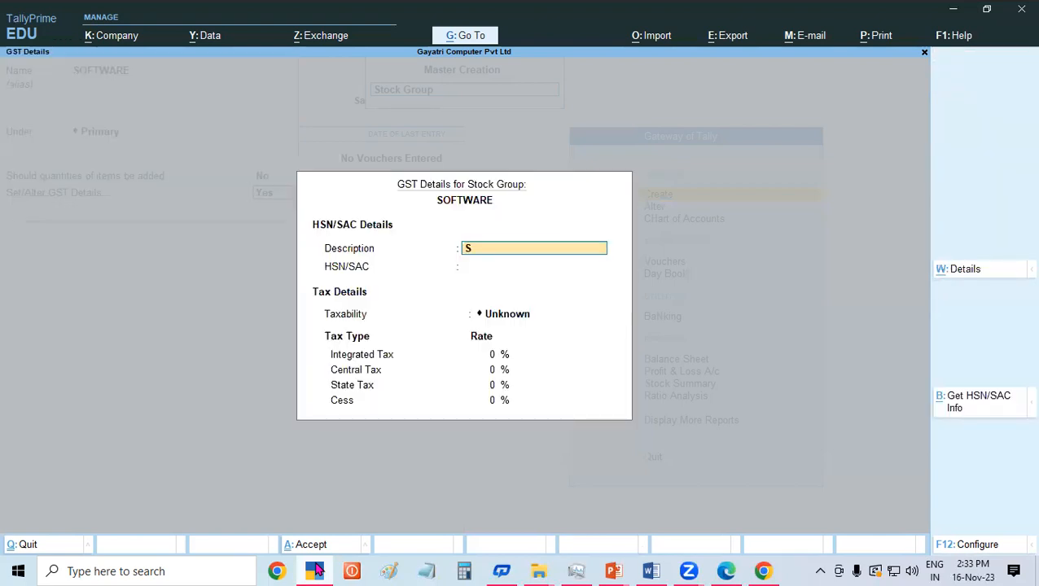
pyautogui.write('OFTWARE')
pyautogui.press('Return')
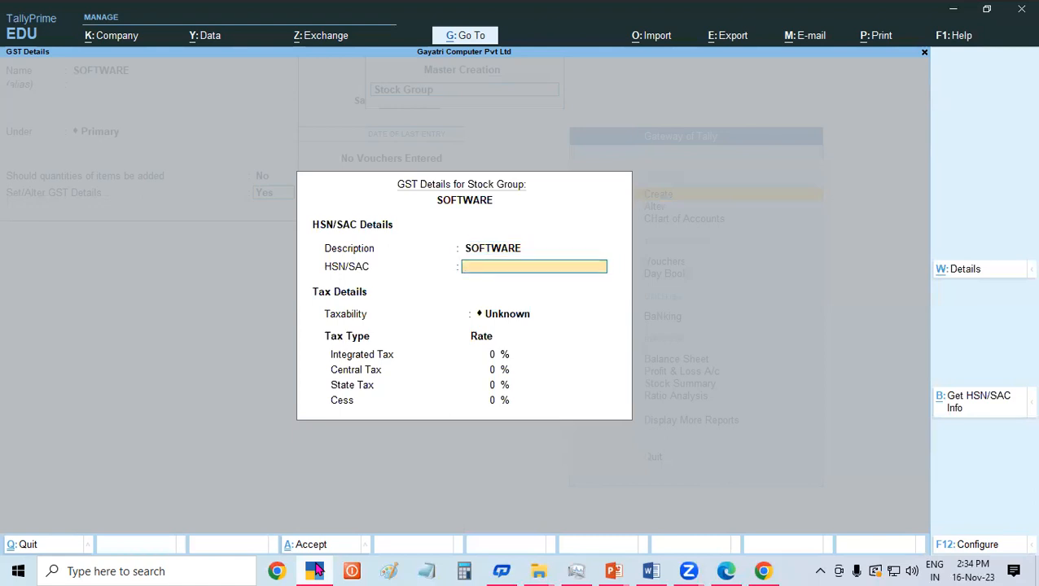
pyautogui.write('8523')
pyautogui.press('Return')
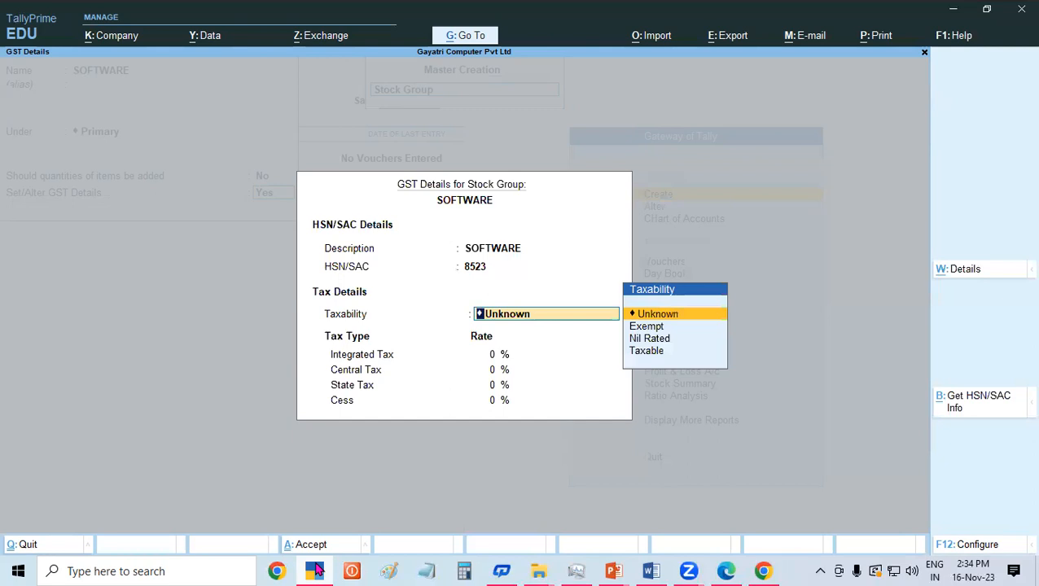
# Set the SOFTWARE group's taxability to Taxable with 18% integrated tax, and save the group.
pyautogui.press('Down')
pyautogui.press('Down')
pyautogui.press('Down')
pyautogui.press('Return')
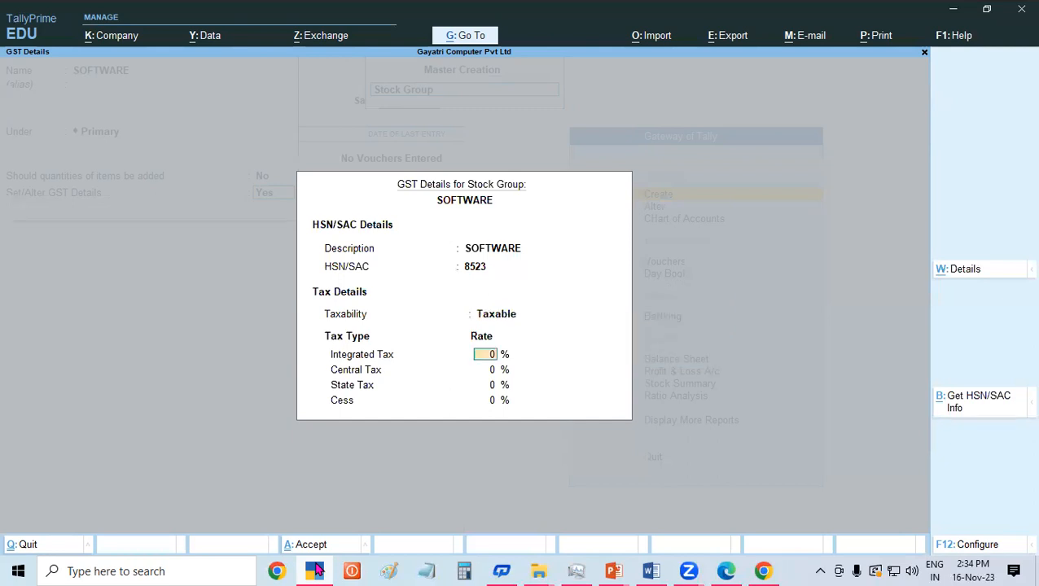
pyautogui.write('18')
pyautogui.press('Return')
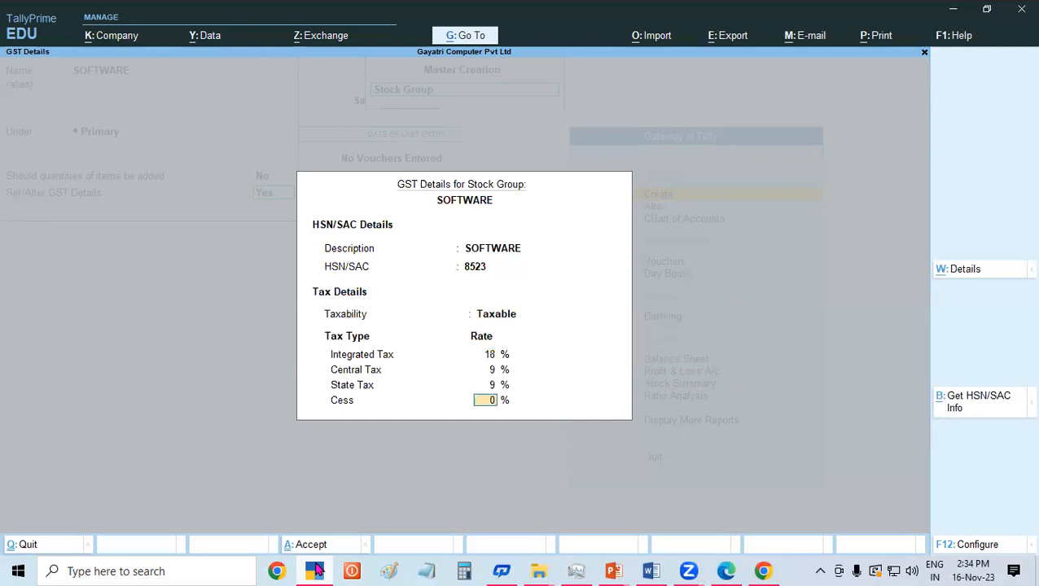
pyautogui.press('Return')
pyautogui.press('Return')
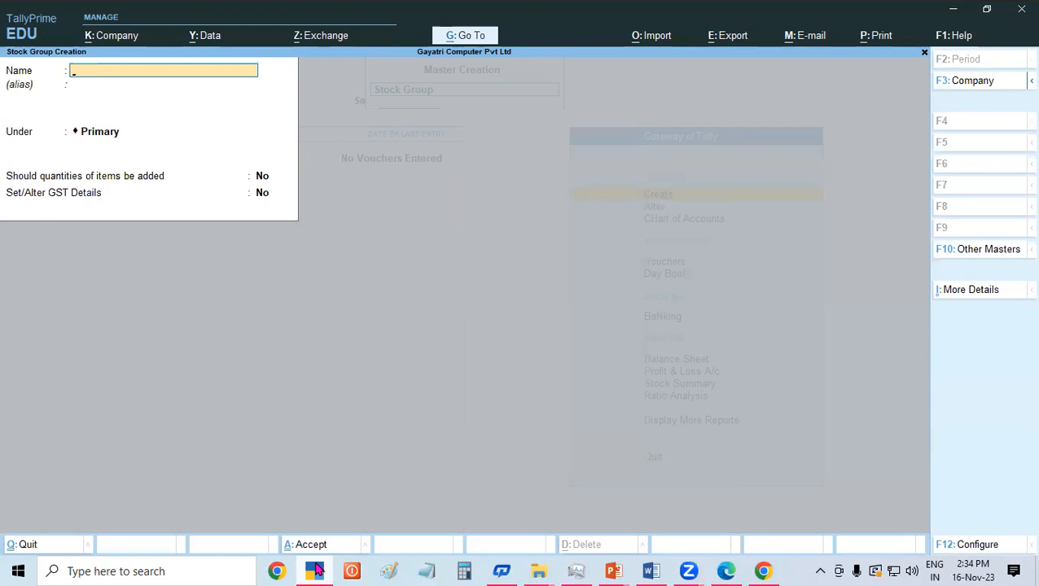
# Name the next stock group EARPHONE under Primary and set its GST details to Yes.
pyautogui.write('EARPHONE')
pyautogui.press('Return')
pyautogui.press('Return')
pyautogui.press('Return')
pyautogui.press('Return')
pyautogui.write('y')
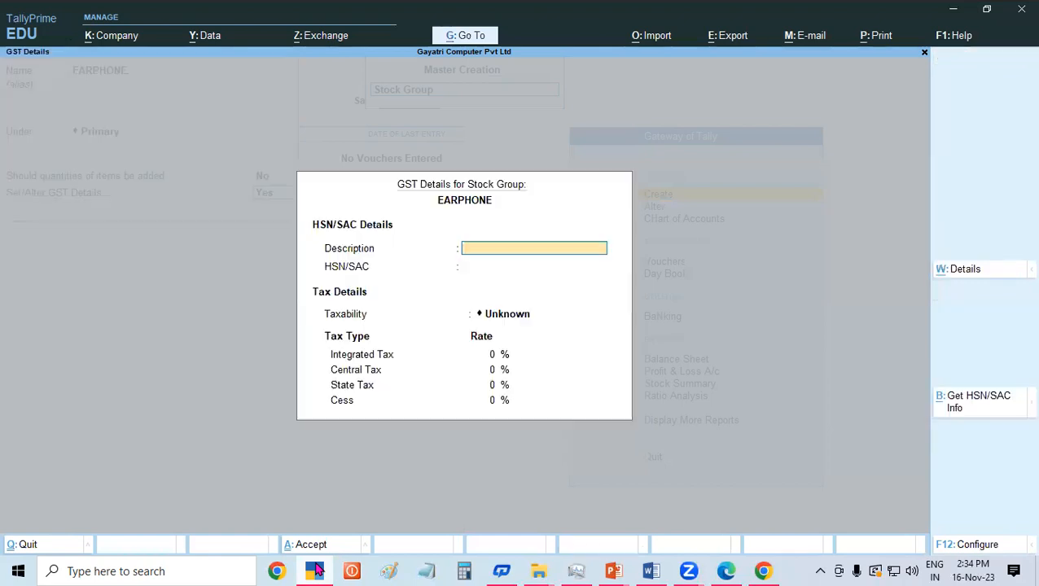
# Enter EARPHONE as the EARPHONE group's HSN description and 8518 as its HSN/SAC code.
pyautogui.write('EARPHONE')
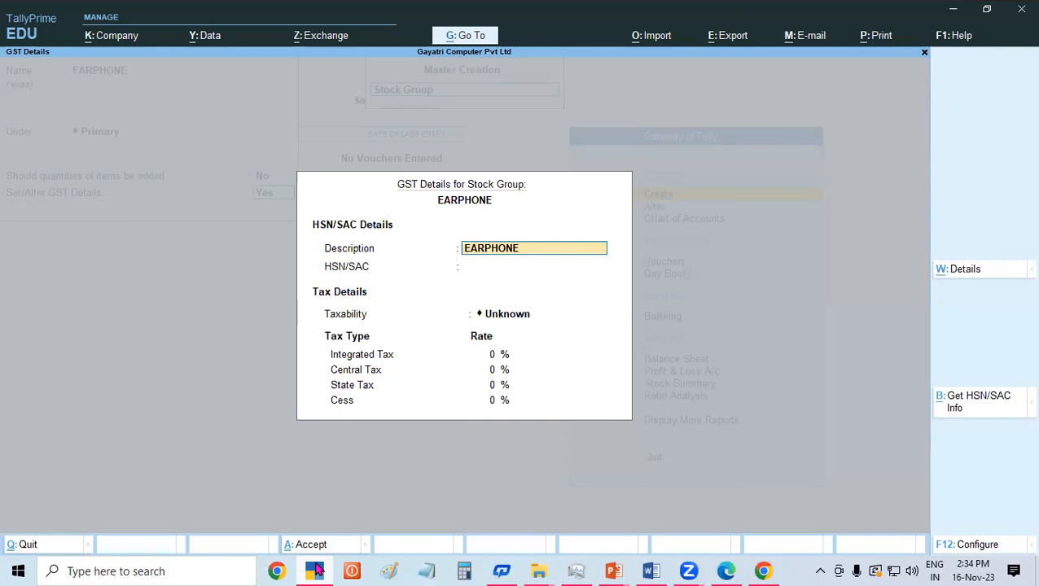
pyautogui.press('Return')
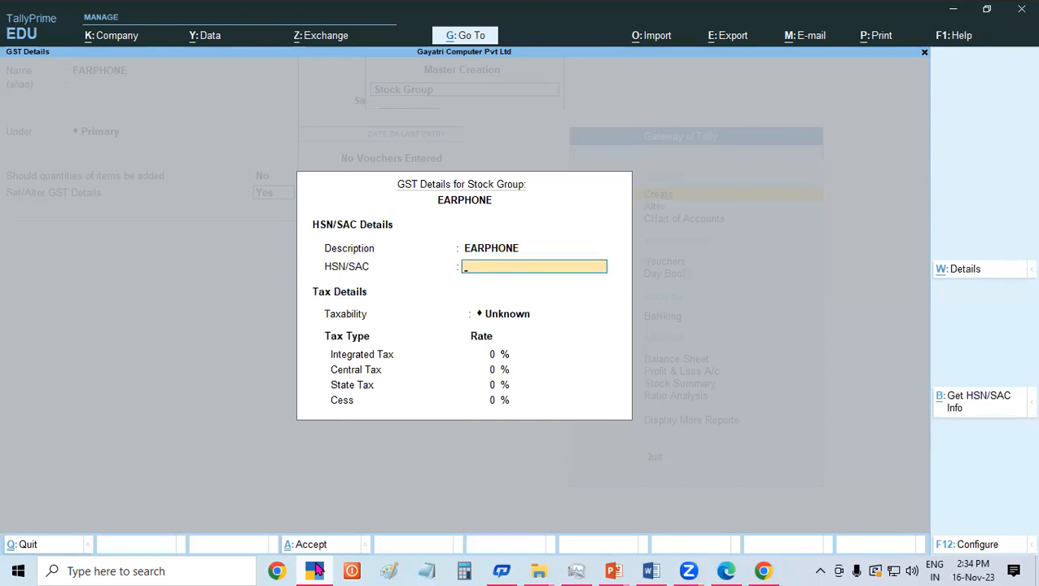
pyautogui.write('8518')
pyautogui.press('Return')
# Set the EARPHONE group's taxability to Taxable with 18% integrated tax, and save the group.
pyautogui.press('Down')
pyautogui.press('Down')
pyautogui.press('Down')
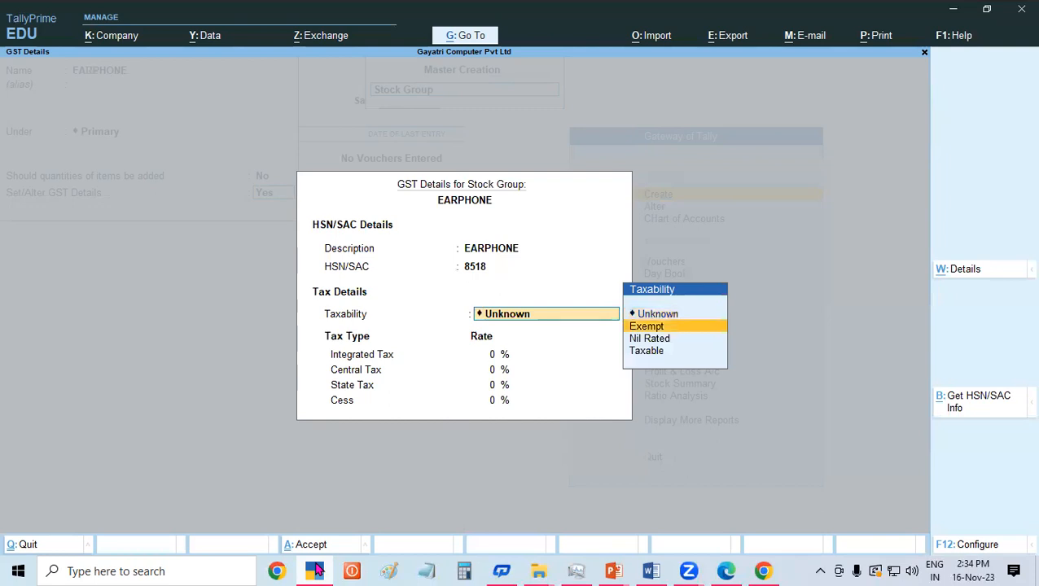
pyautogui.press('Return')
pyautogui.write('18')
pyautogui.press('Return')
pyautogui.press('Return')
pyautogui.press('Return')
pyautogui.press('Return')
pyautogui.press('Return')
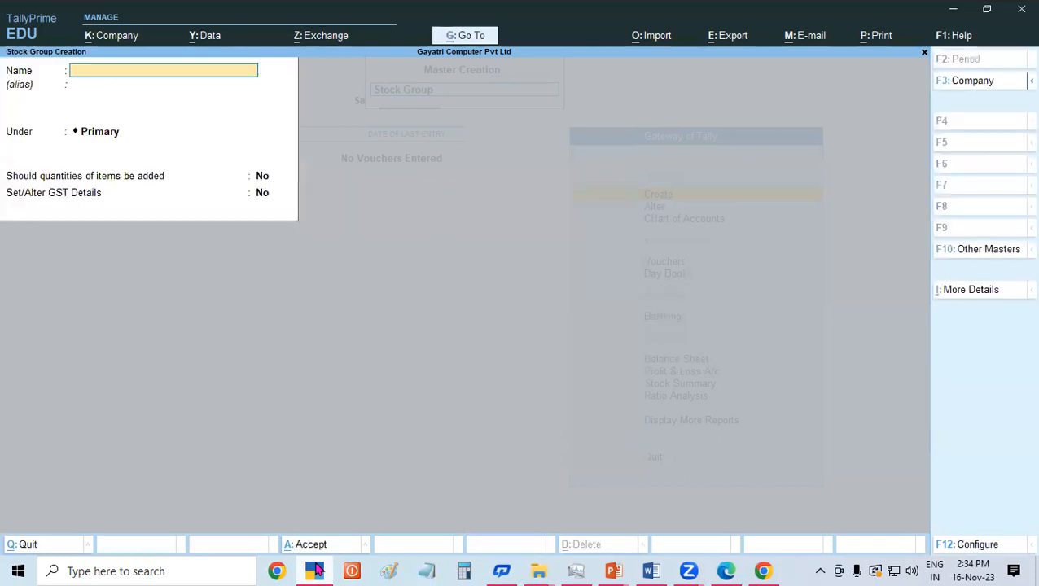
# Name the next stock group HEADPHONE under Primary and set its GST details to Yes.
pyautogui.write('HEADPHONE')
pyautogui.press('Return')
pyautogui.press('Return')
pyautogui.press('Return')
pyautogui.press('Return')
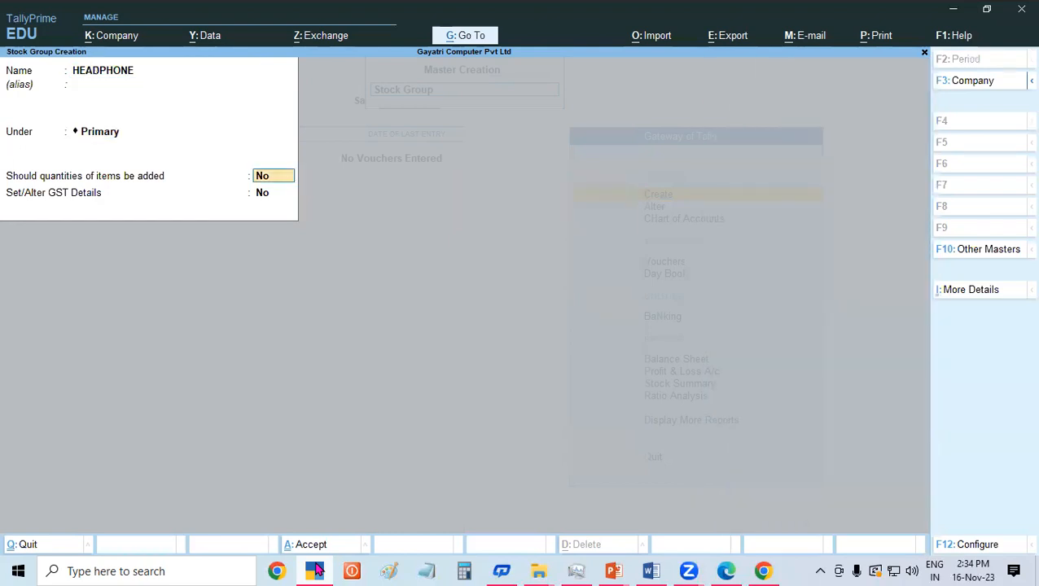
pyautogui.press('y')
pyautogui.press('Return')
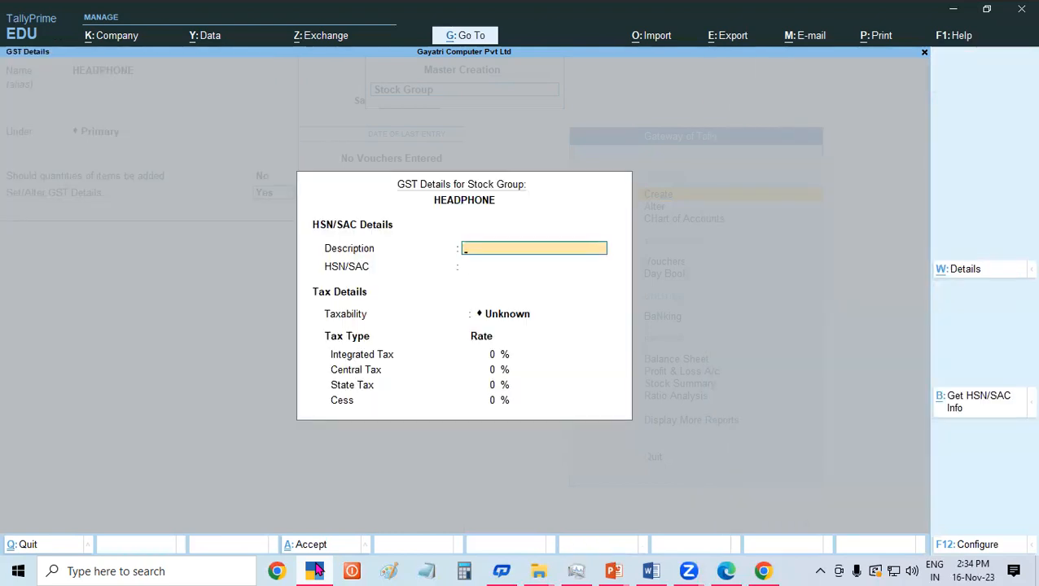
# Enter HEADPHONE as the HEADPHONE group's HSN description and 8518 as its HSN/SAC code.
pyautogui.write('HEADPHONE')
pyautogui.press('Return')
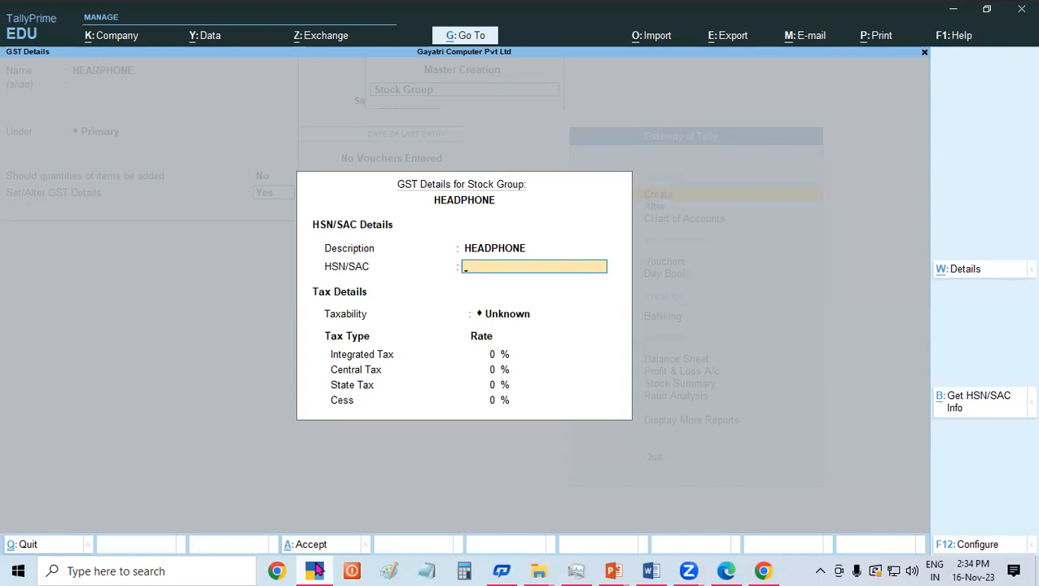
pyautogui.write('8518')
pyautogui.press('Return')
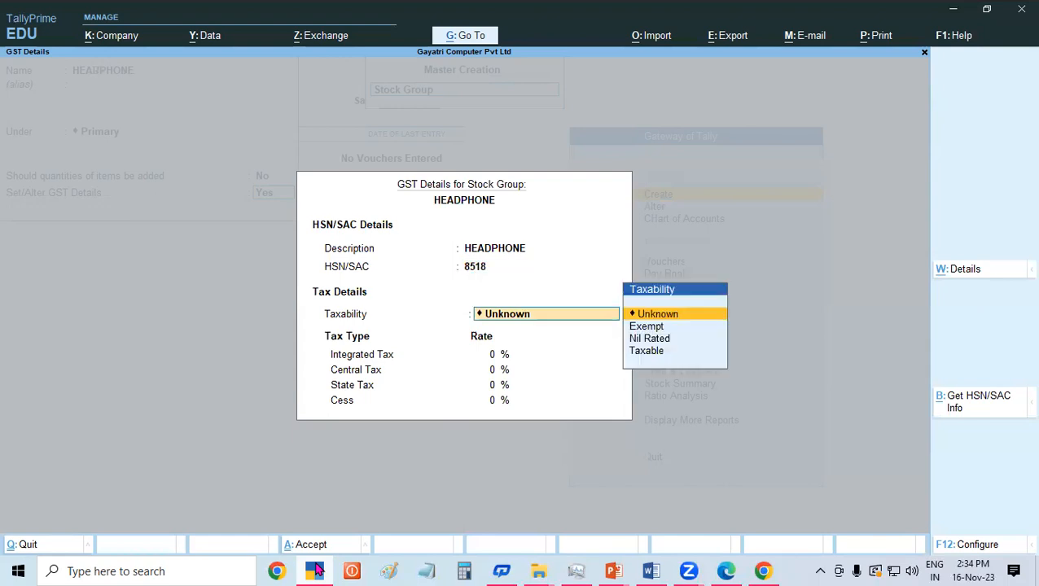
# Set the HEADPHONE group's taxability to Taxable with 18% integrated tax, save it, and return to the Gateway of Tally.
pyautogui.press('Down')
pyautogui.press('Down')
pyautogui.press('Down')
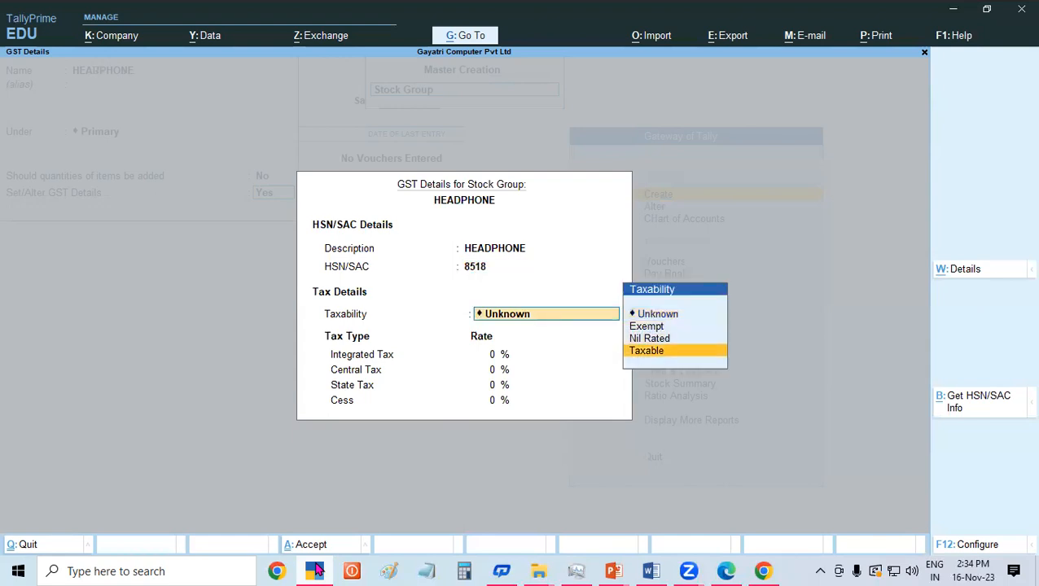
pyautogui.press('Return')
pyautogui.write('18')
pyautogui.press('Return')
pyautogui.press('Return')
pyautogui.press('Return')
pyautogui.press('Return')
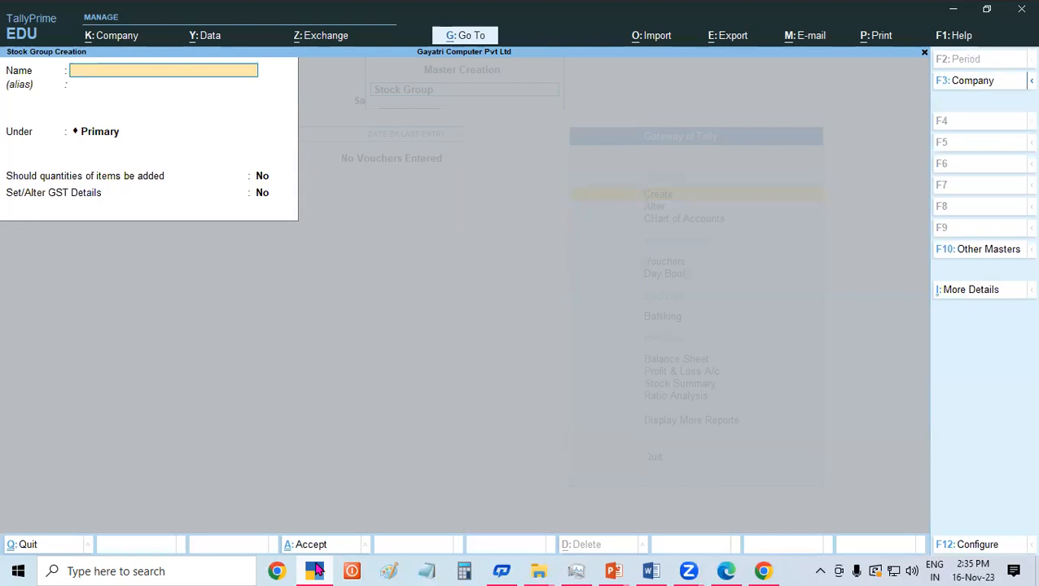
pyautogui.press('Escape')
pyautogui.press('Escape')
pyautogui.press('Escape')
pyautogui.press('Escape')
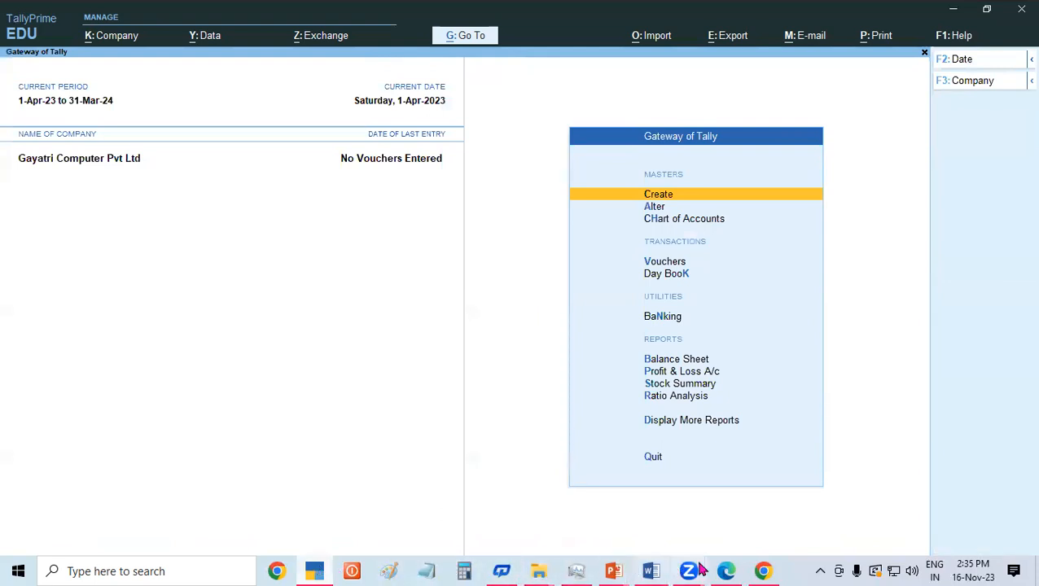
# Switch to the PDF in Microsoft Edge and examine the Stock Category column of the Lab Practices 03 table.
pyautogui.click(727, 571)
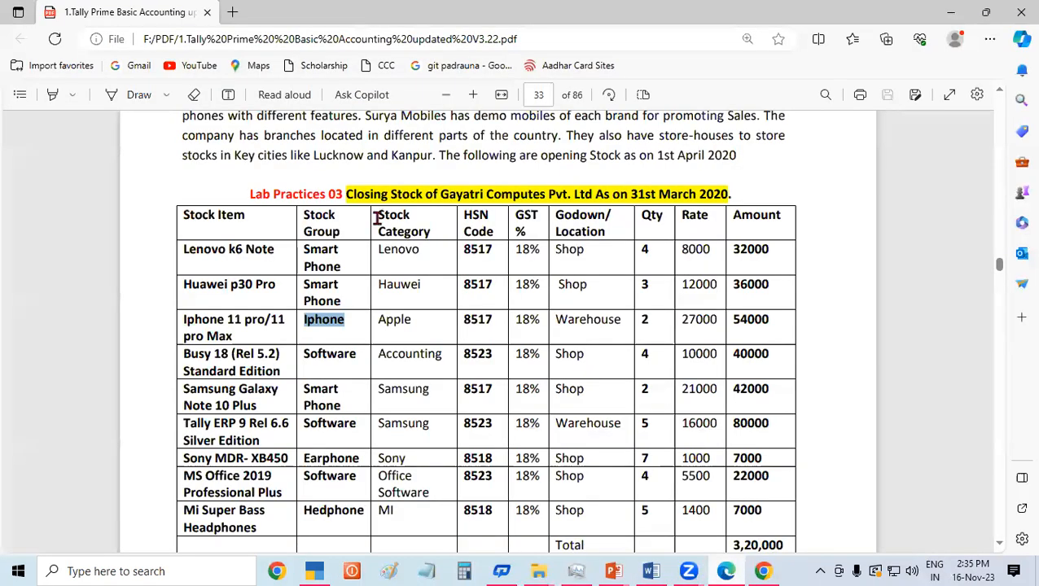
pyautogui.moveTo(377, 214); pyautogui.dragTo(425, 238)
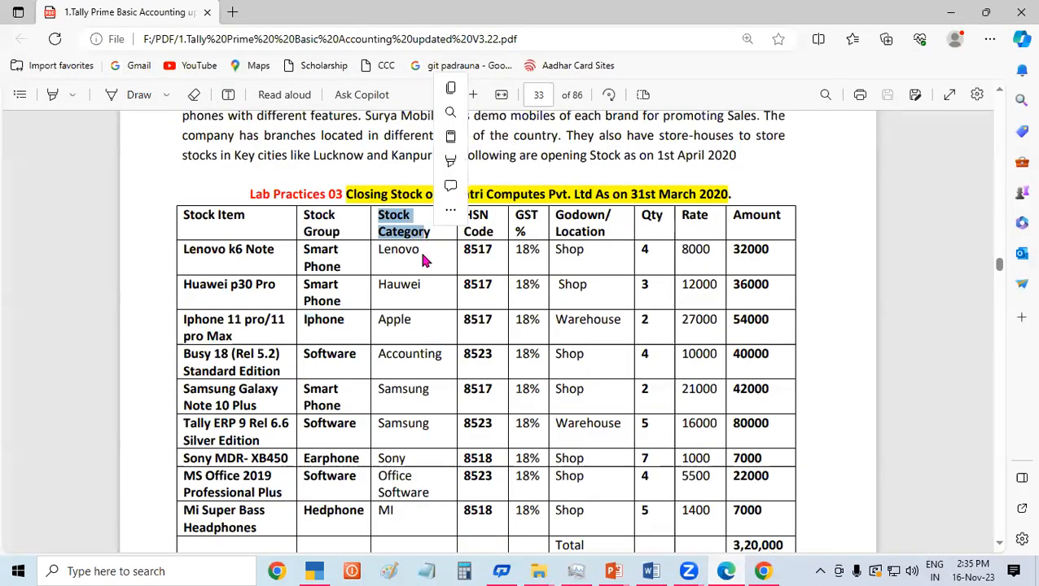
pyautogui.click(429, 284)
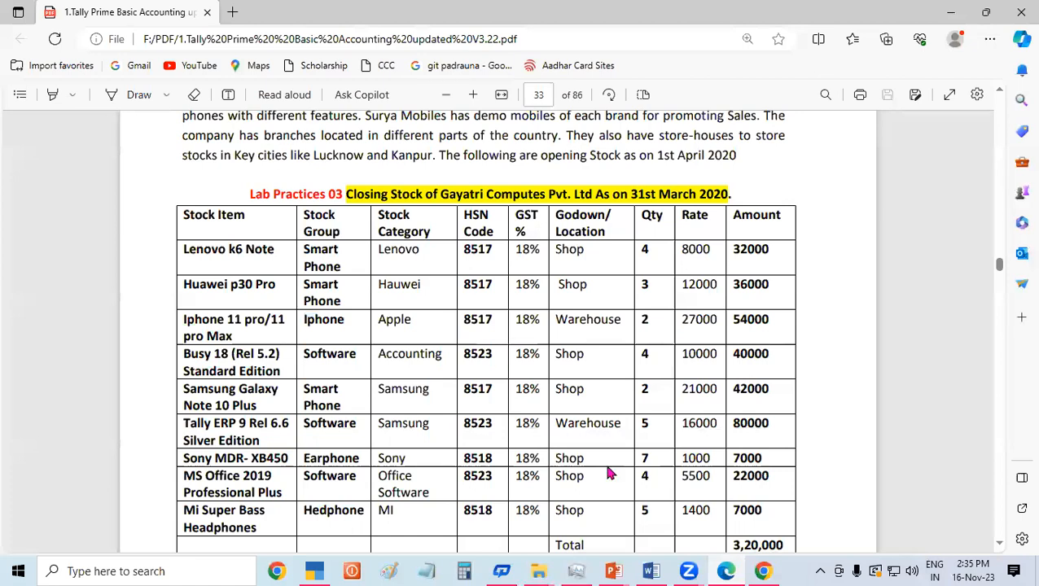
pyautogui.moveTo(724, 571)
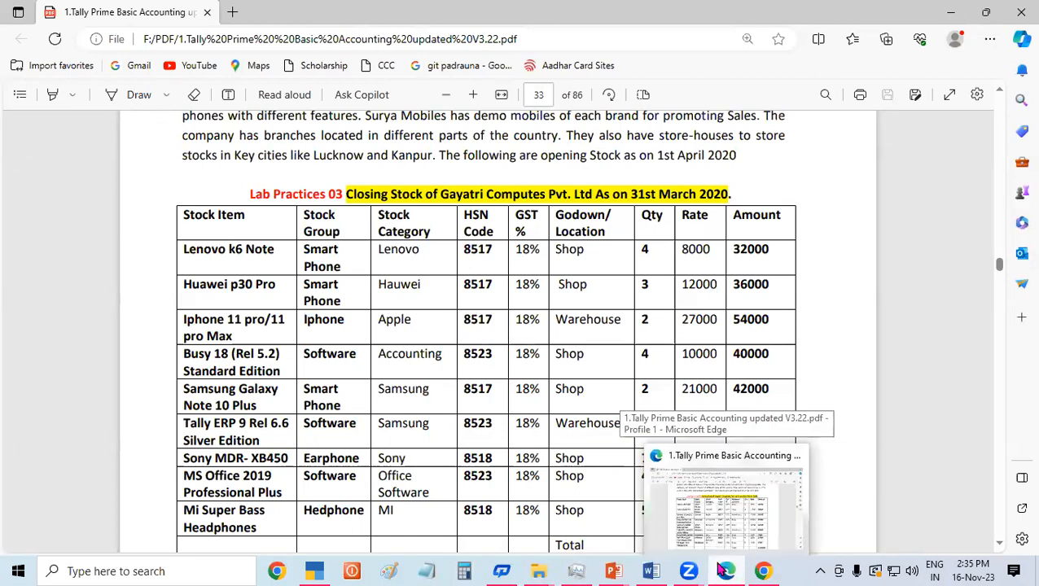
# Switch back to TallyPrime and inspect the Use Stock Category for Stock Items option in the stock item creation configuration.
pyautogui.click(310, 571)
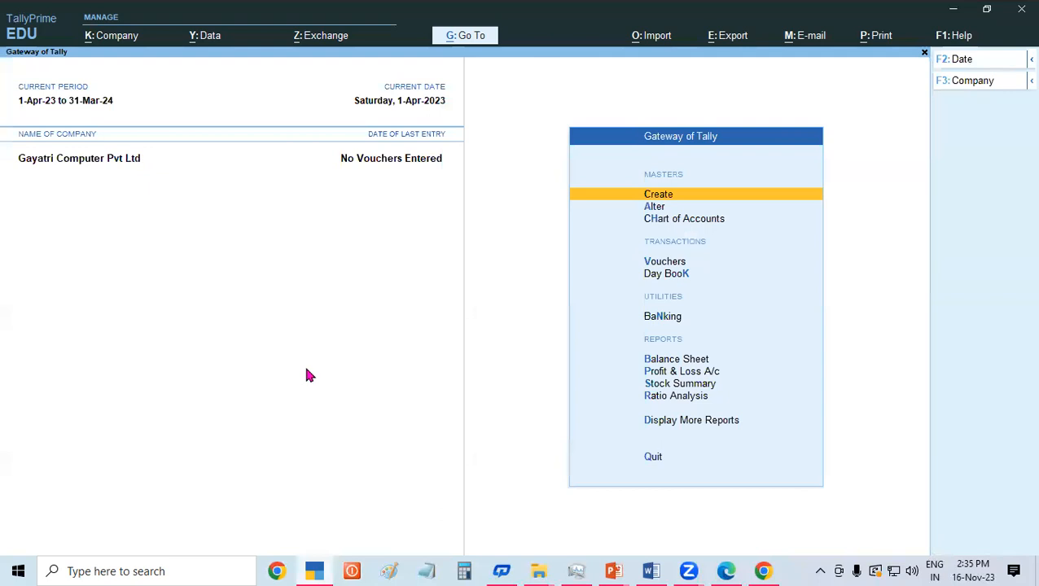
pyautogui.press('Return')
pyautogui.press('Down')
pyautogui.press('Down')
pyautogui.press('Down')
pyautogui.press('Down')
pyautogui.press('Down')
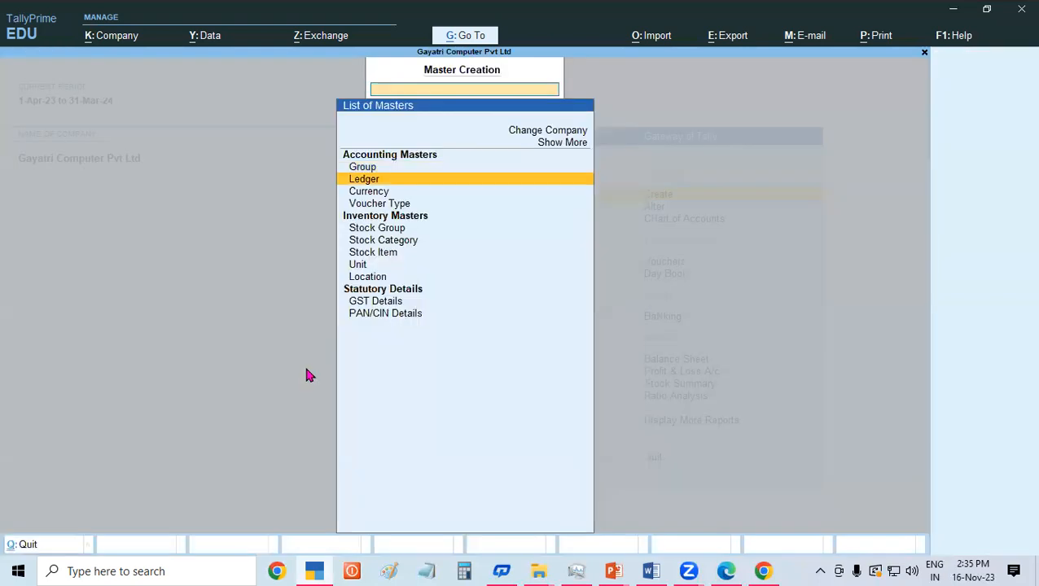
pyautogui.press('Down')
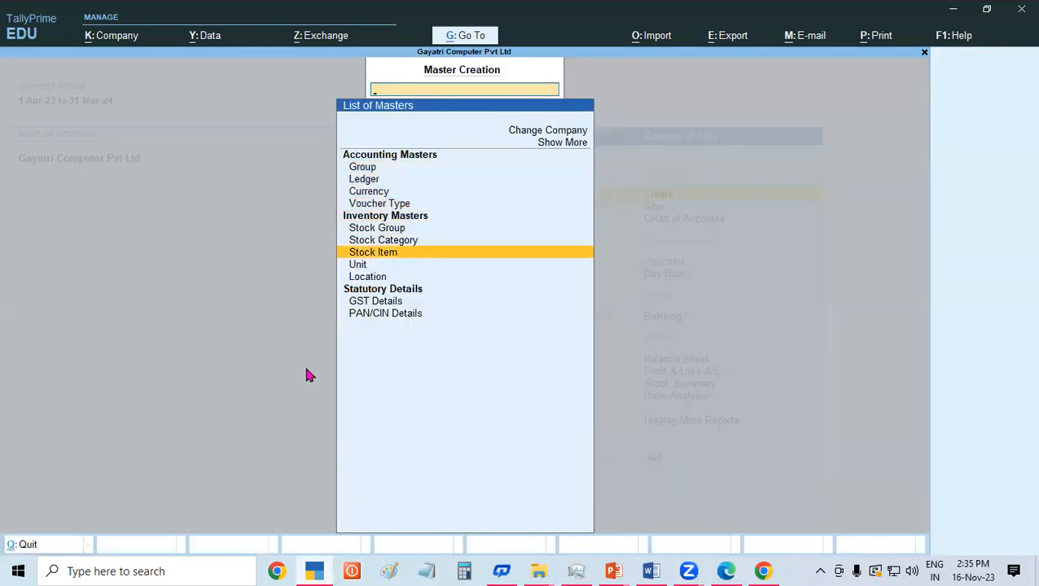
pyautogui.press('Return')
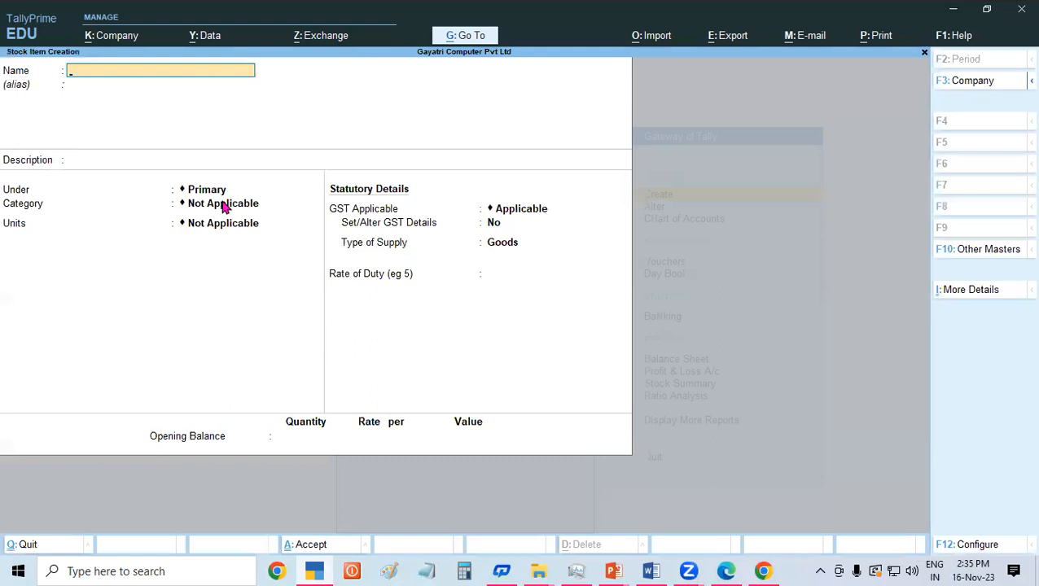
pyautogui.press('F12')
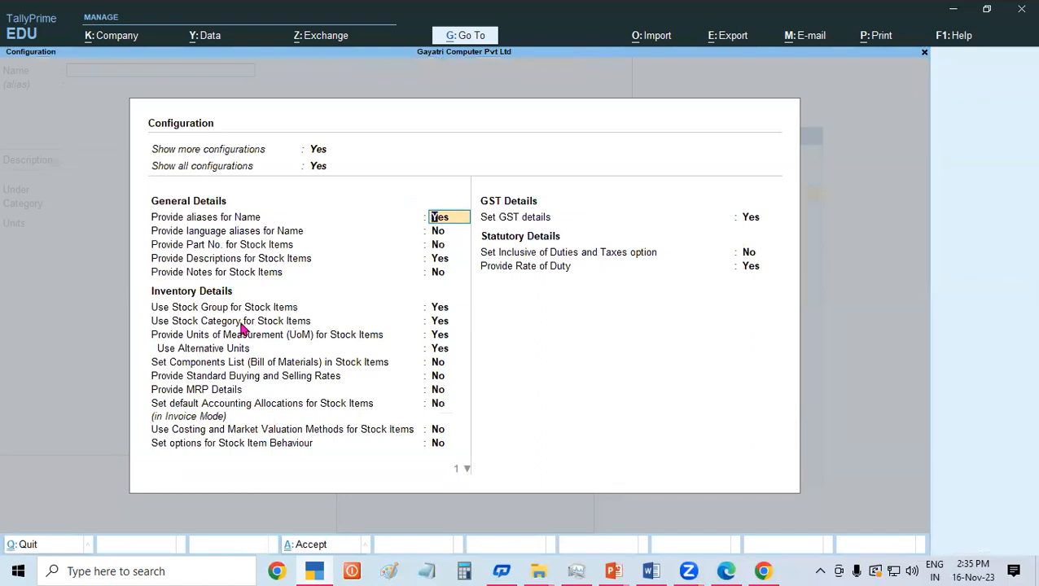
pyautogui.click(291, 325)
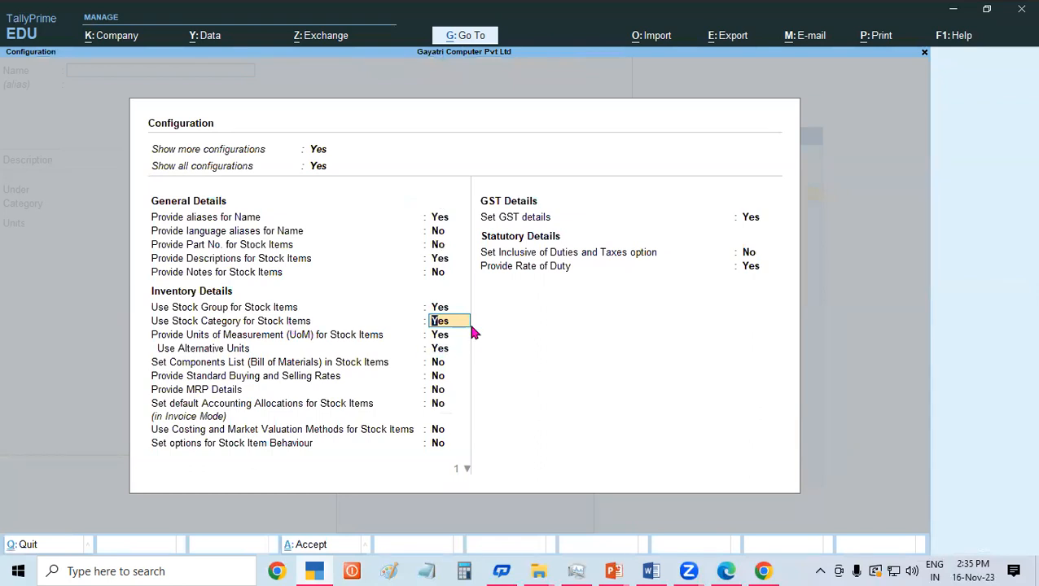
pyautogui.press('BackSpace')
pyautogui.press('Escape')
pyautogui.press('Escape')
pyautogui.press('y')
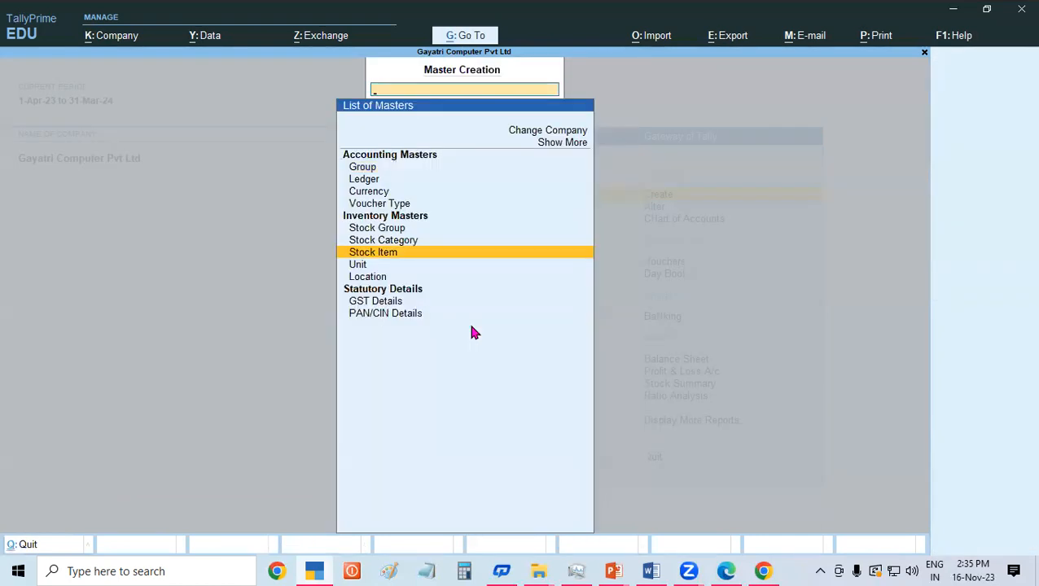
# Reopen the stock item configuration, accept Use Stock Category for Stock Items as Yes, check the Category field, and leave stock item creation.
pyautogui.press('Return')
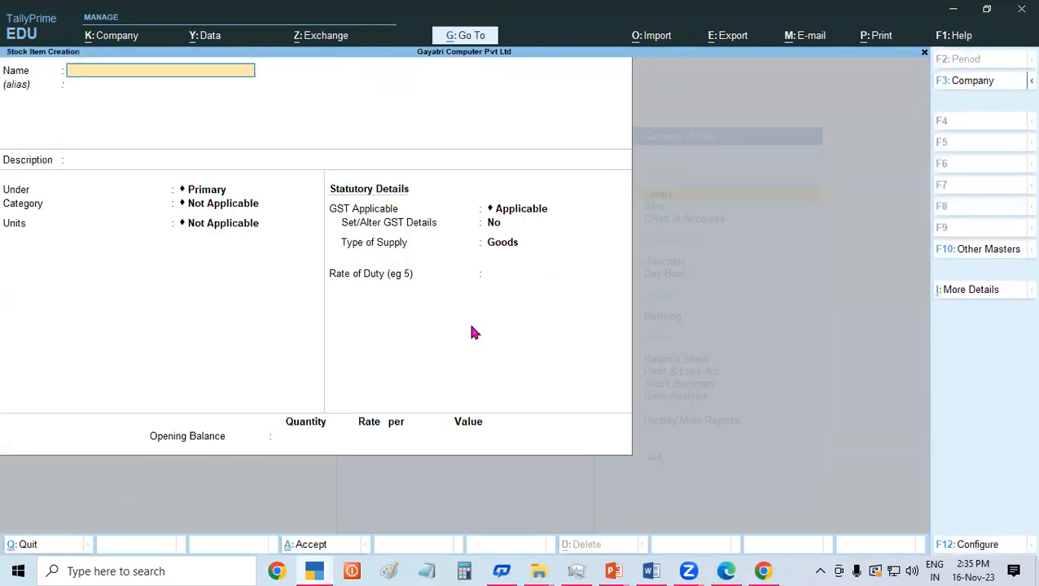
pyautogui.press('F12')
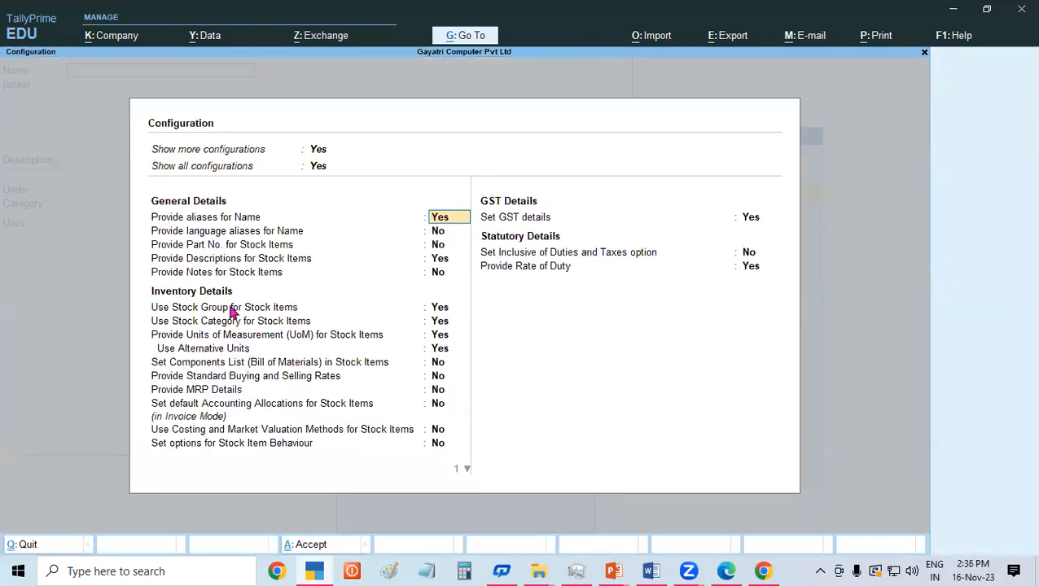
pyautogui.click(439, 322)
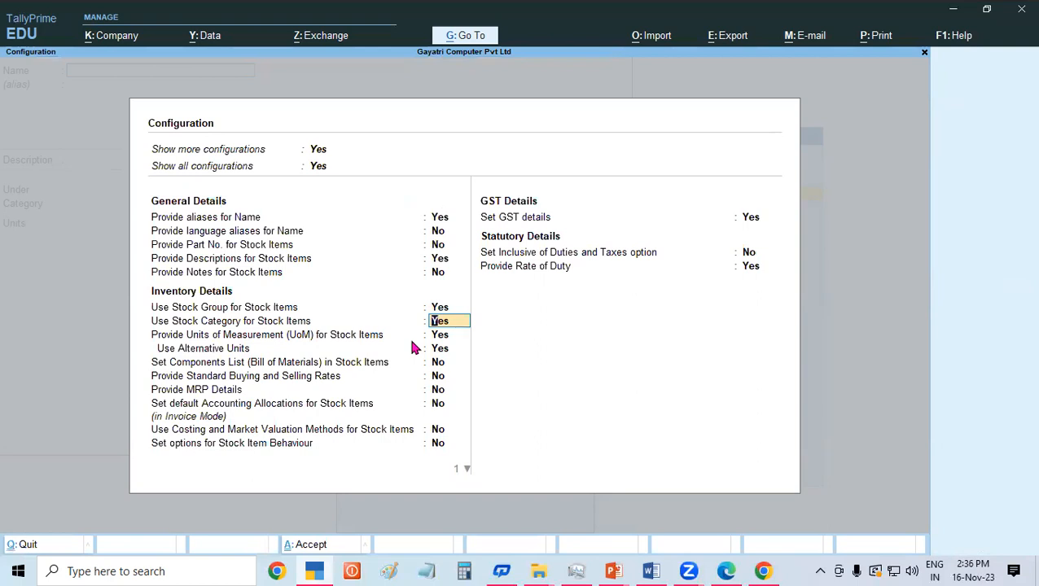
pyautogui.hotkey('ctrl', 'a')
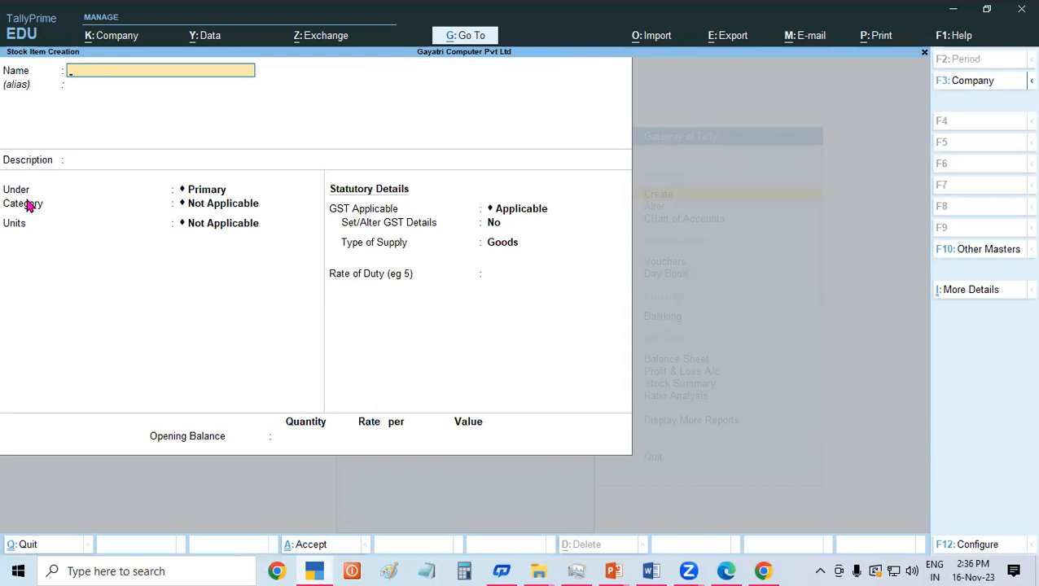
pyautogui.press('Escape')
pyautogui.press('Escape')
pyautogui.press('Escape')
pyautogui.press('Escape')
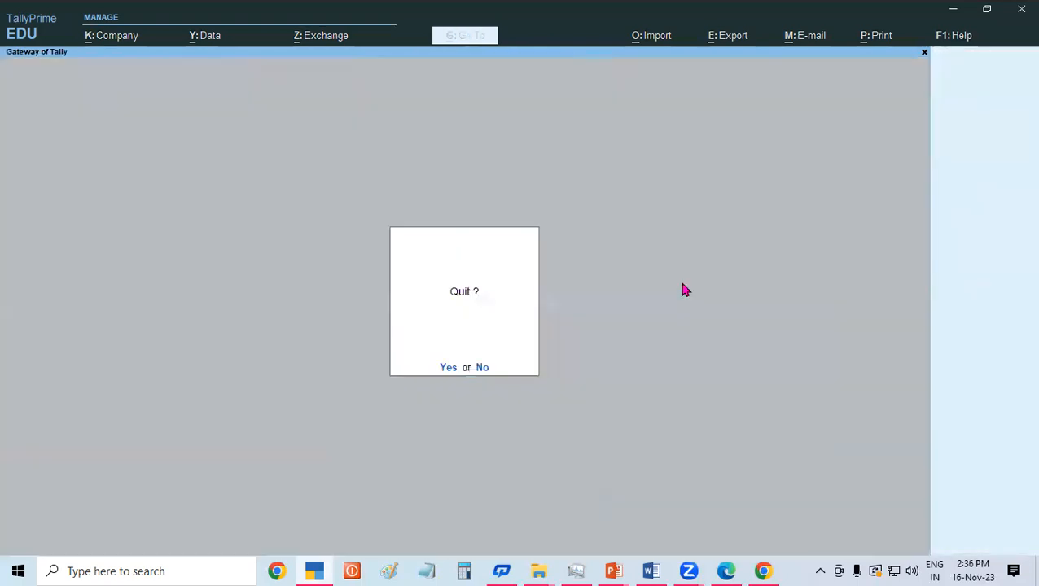
# Start creating stock categories and save the first one as LENOVO under Primary.
pyautogui.press('Return')
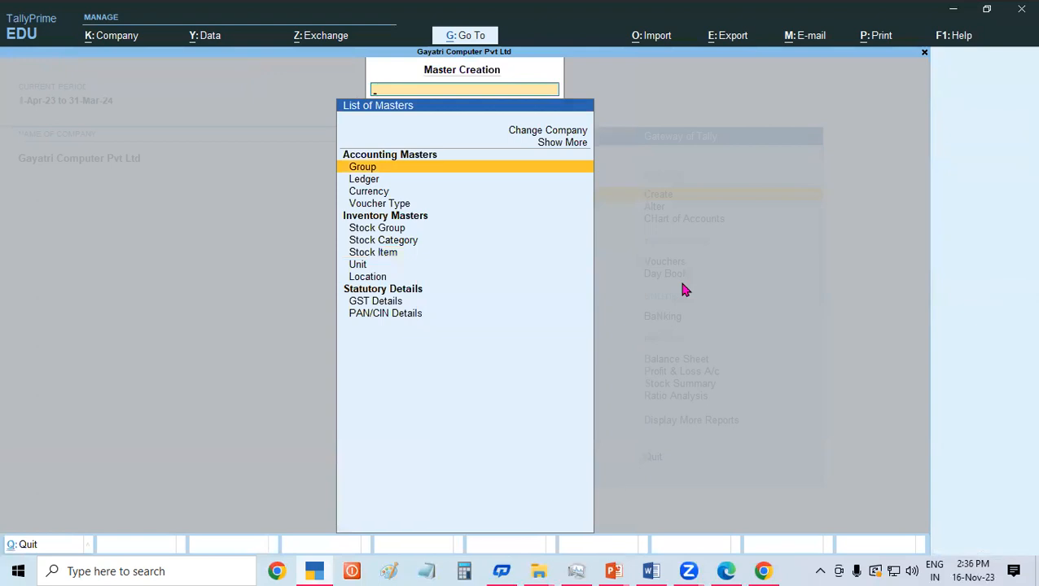
pyautogui.press('Down')
pyautogui.press('Down')
pyautogui.press('Down')
pyautogui.press('Down')
pyautogui.press('Down')
pyautogui.press('Down')
pyautogui.press('Up')
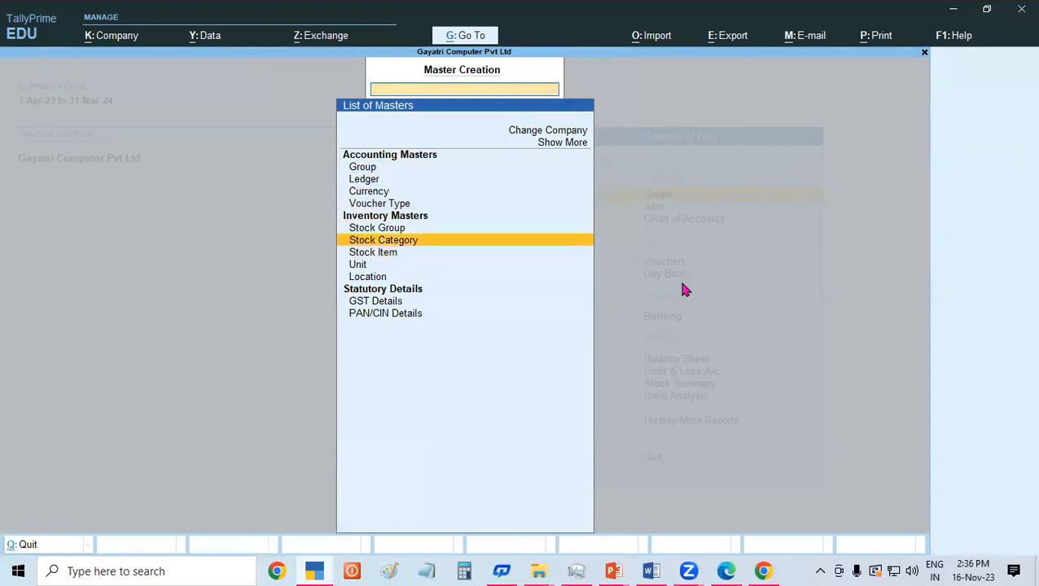
pyautogui.press('Return')
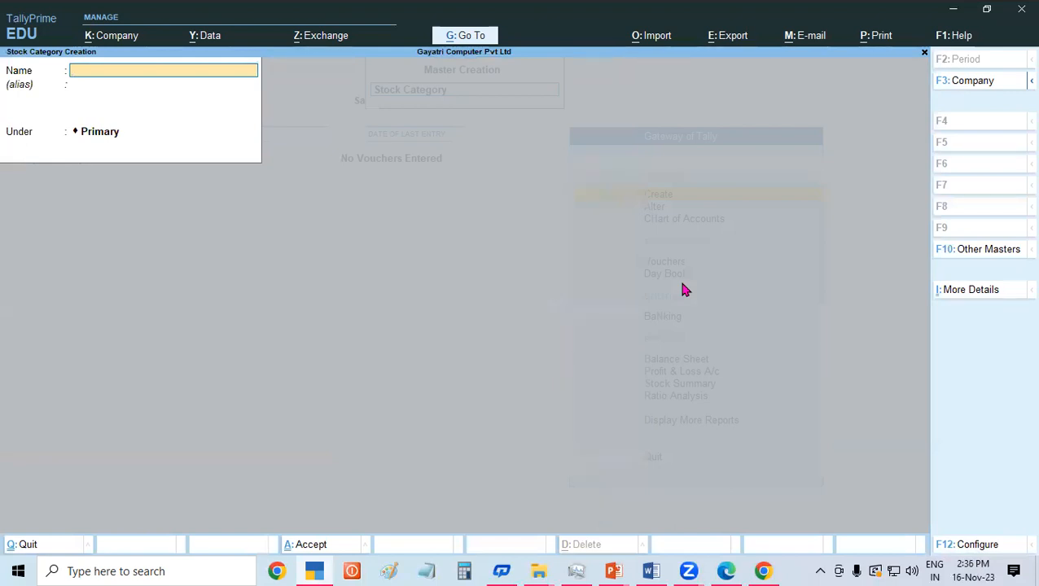
pyautogui.write('LENOVO')
pyautogui.press('Return')
pyautogui.press('Return')
pyautogui.press('Return')
# Create the stock category HAUWEI under Primary.
pyautogui.write('H')
pyautogui.write('U')
pyautogui.press('BackSpace')
pyautogui.write('AWAI')
pyautogui.press('BackSpace')
pyautogui.press('BackSpace')
pyautogui.press('BackSpace')
pyautogui.write('UWA')
pyautogui.write('I')
pyautogui.press('BackSpace')
pyautogui.press('BackSpace')
pyautogui.write('E')
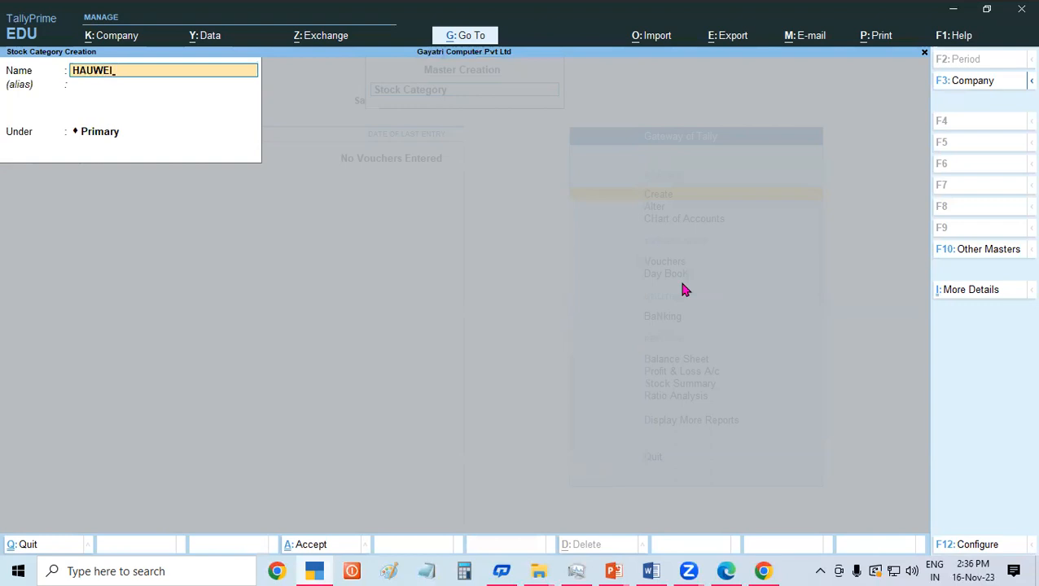
pyautogui.write('I')
pyautogui.press('Return')
pyautogui.press('Return')
pyautogui.press('Return')
# Create the stock category APPLE under Primary.
pyautogui.write('APPLE')
pyautogui.press('Return')
pyautogui.press('Return')
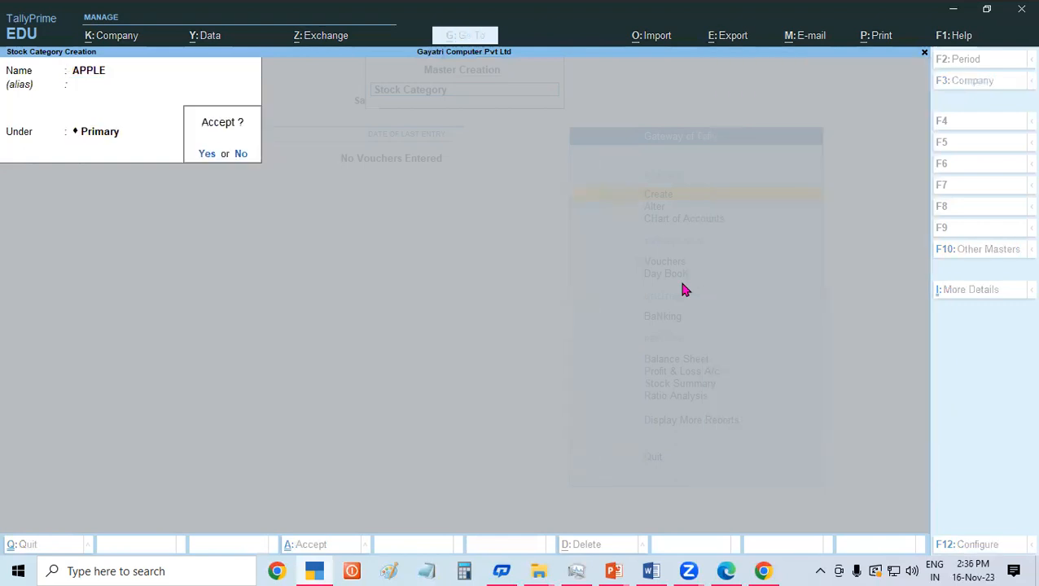
pyautogui.press('Return')
# Create the stock category ACCOUNTING under Primary.
pyautogui.write('ACC')
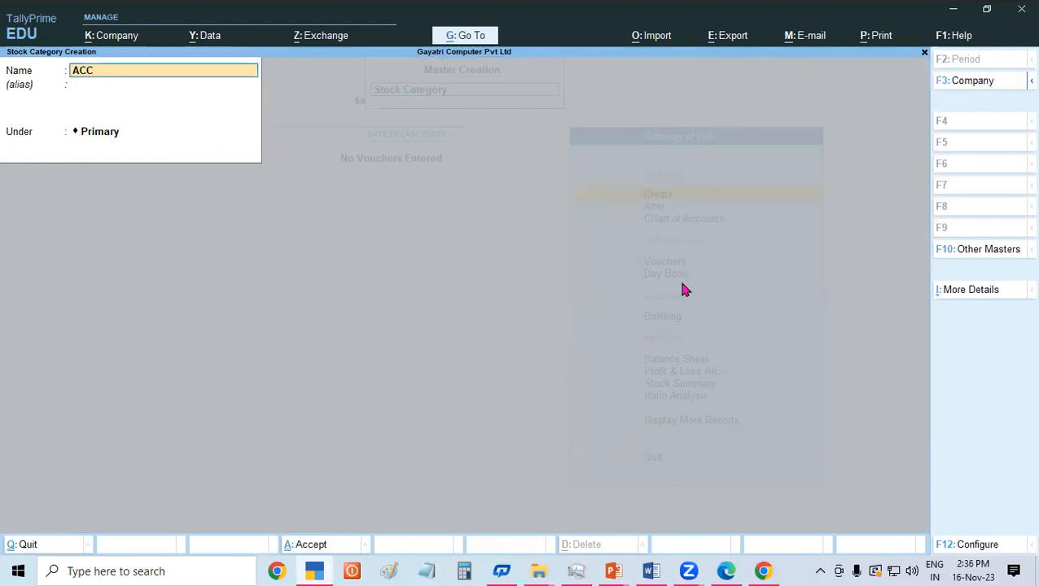
pyautogui.write('OUNTIN')
pyautogui.press('BackSpace')
pyautogui.write('ING')
pyautogui.press('Return')
pyautogui.press('Return')
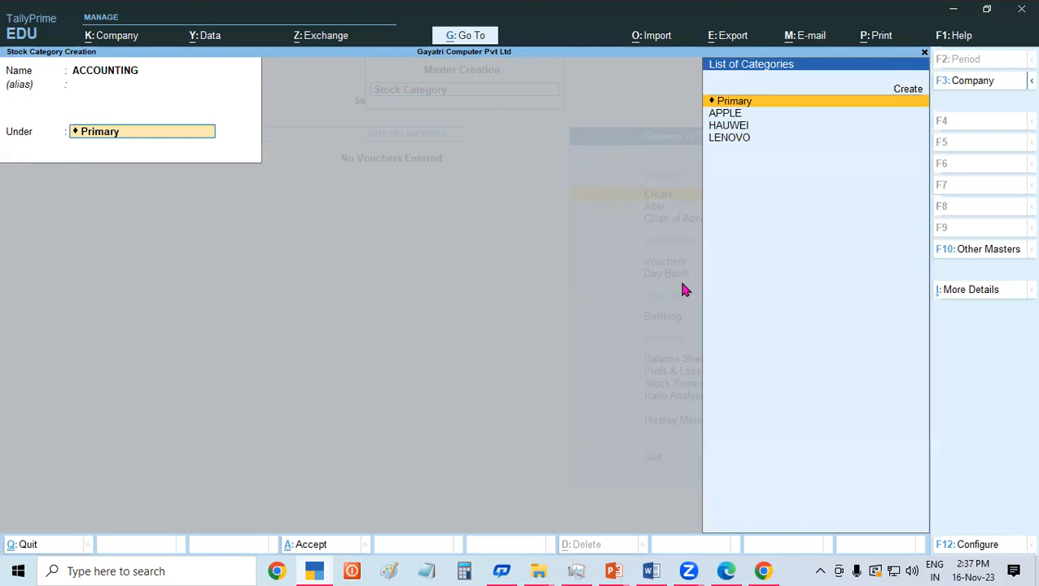
pyautogui.press('Return')
pyautogui.press('Return')
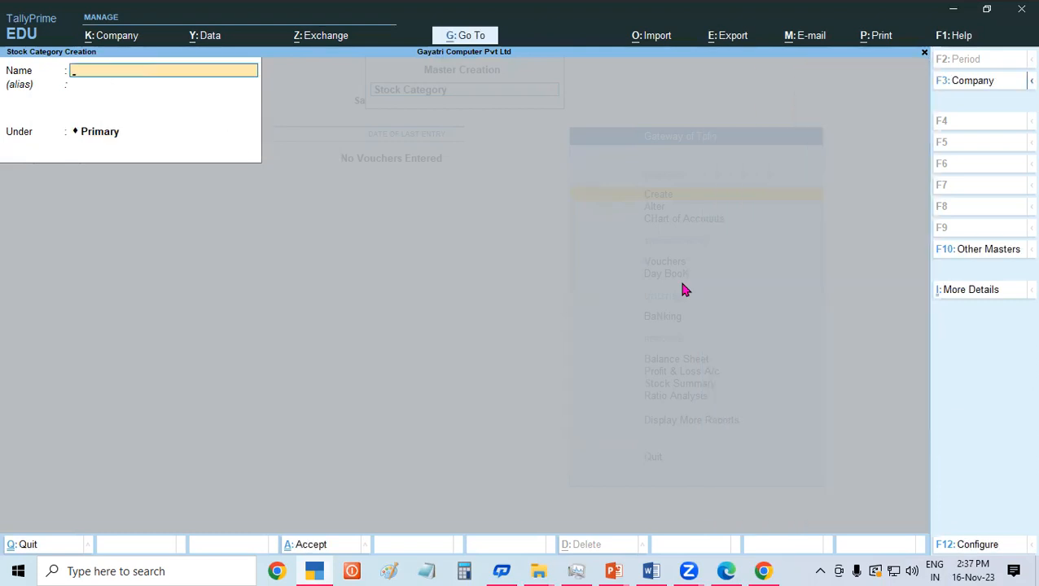
# Create the stock category SAMSUNG under Primary.
pyautogui.write('SAMSUNG')
pyautogui.press('Return')
pyautogui.press('Return')
pyautogui.press('Return')
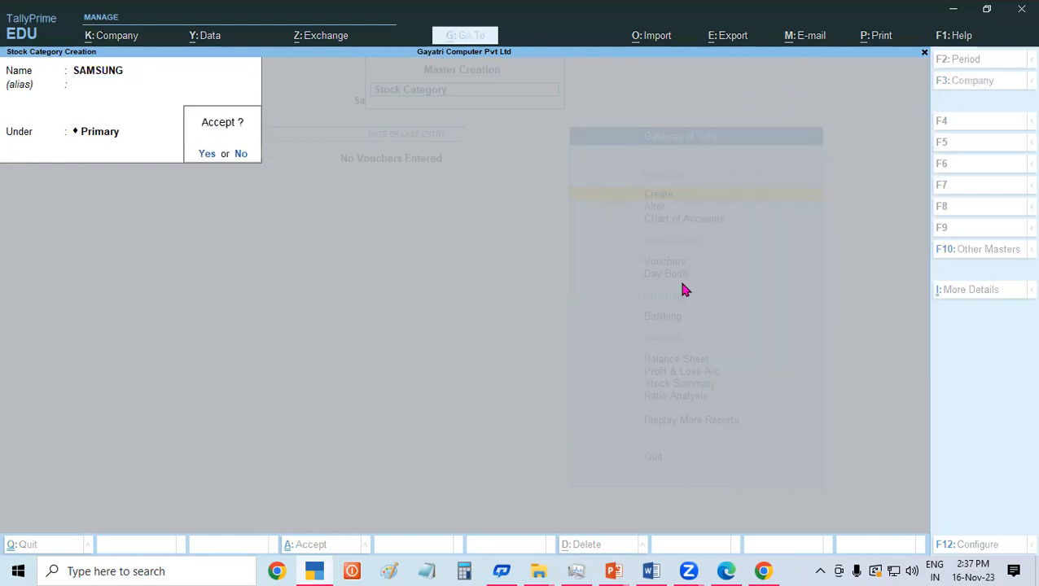
pyautogui.press('Return')
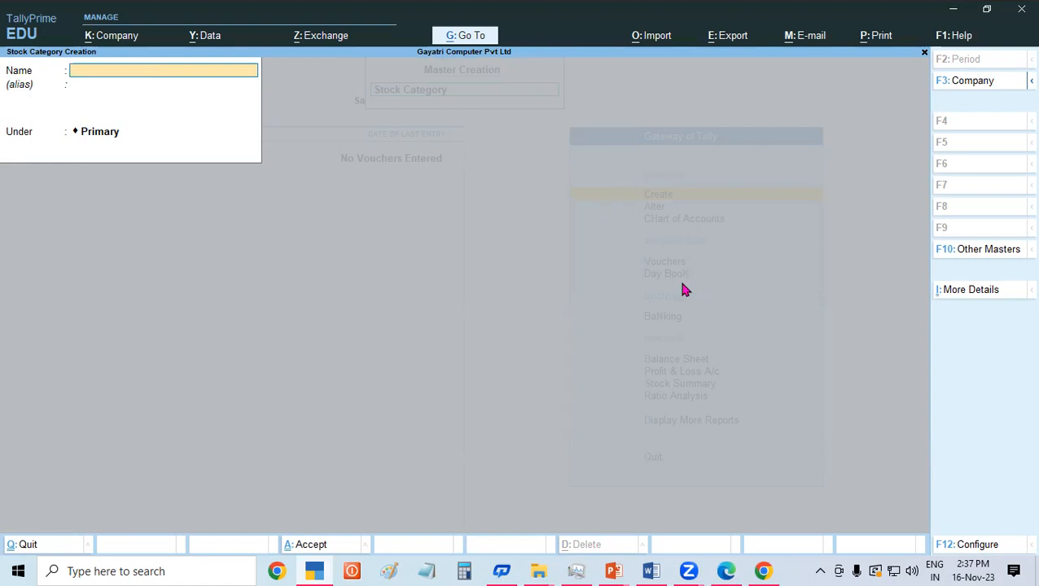
# Create the stock category SONY under Primary.
pyautogui.write('SONY')
pyautogui.press('Return')
pyautogui.press('Return')
pyautogui.press('Return')
pyautogui.press('Return')
# Create the stock category OFFICE SOFTWARE under Primary.
pyautogui.write('OFFICE SOFTWARE')
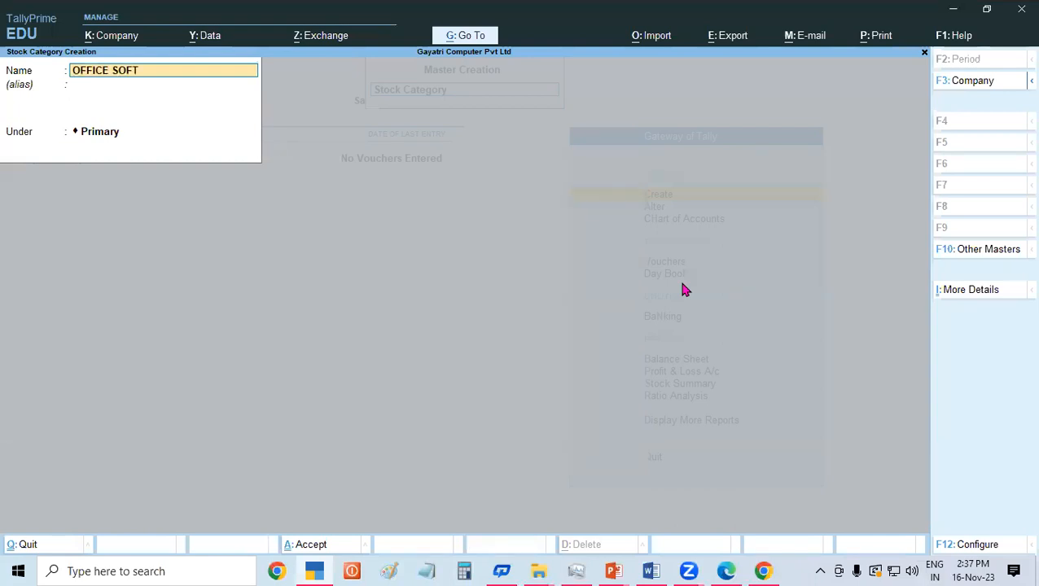
pyautogui.press('Return')
pyautogui.press('Return')
pyautogui.press('Return')
# Create the stock category MI under Primary and go back to the Gateway of Tally.
pyautogui.write('N')
pyautogui.press('BackSpace')
pyautogui.write('MI')
pyautogui.press('Return')
pyautogui.press('Return')
pyautogui.press('Return')
pyautogui.press('Return')
pyautogui.press('Escape')
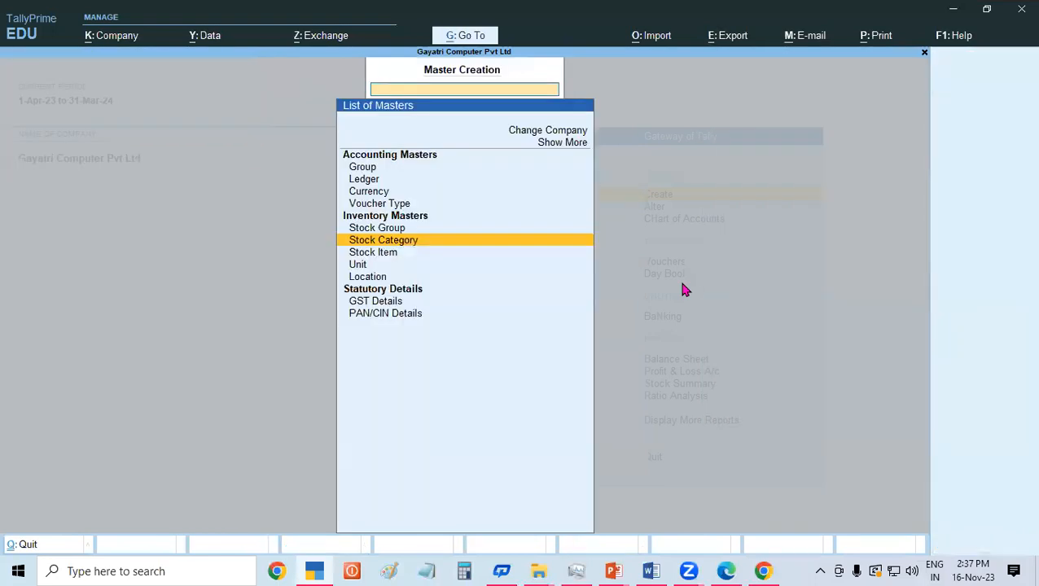
pyautogui.press('Escape')
pyautogui.press('Escape')
pyautogui.press('Escape')
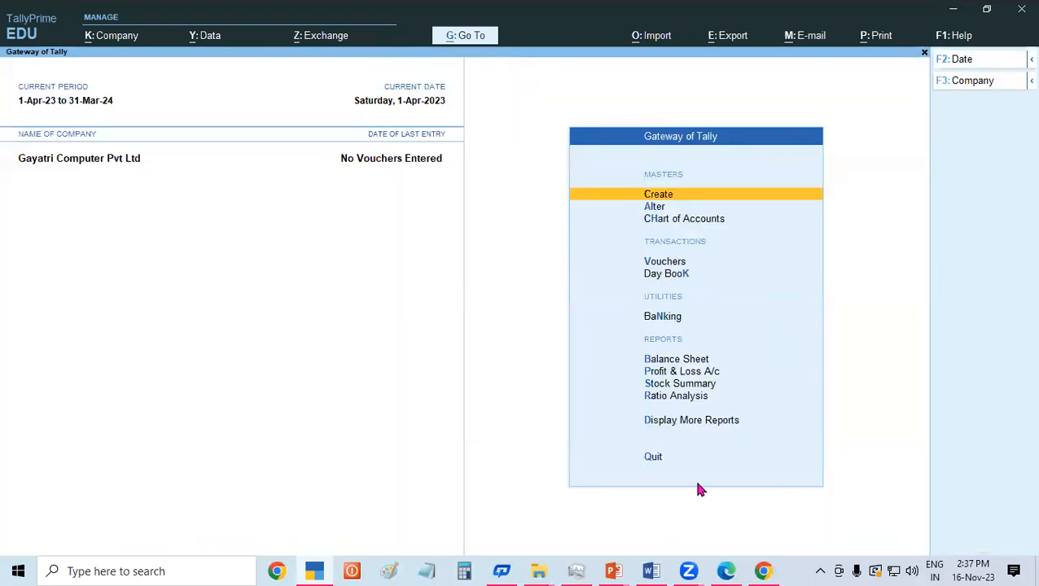
# Switch to the Lab Practices PDF in Edge, check the Godown/Location column of the closing stock table, and return to TallyPrime.
pyautogui.click(726, 571)
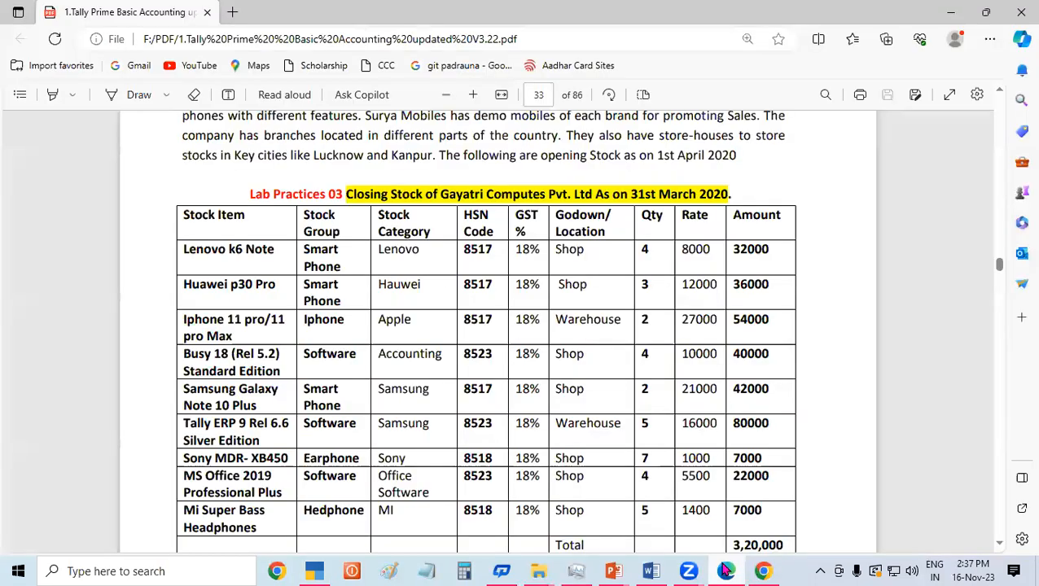
pyautogui.moveTo(554, 213); pyautogui.dragTo(593, 234)
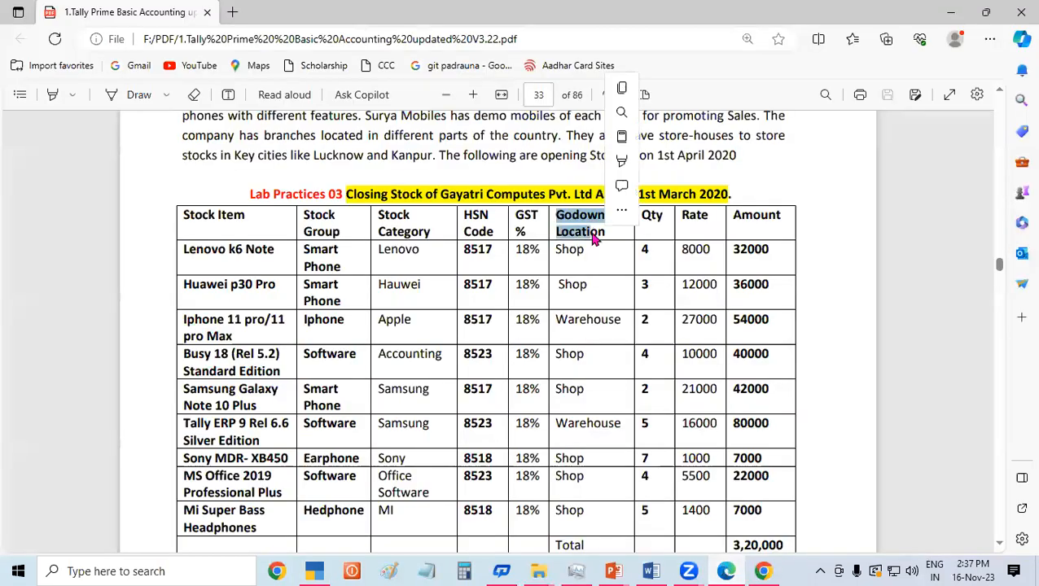
pyautogui.click(612, 278)
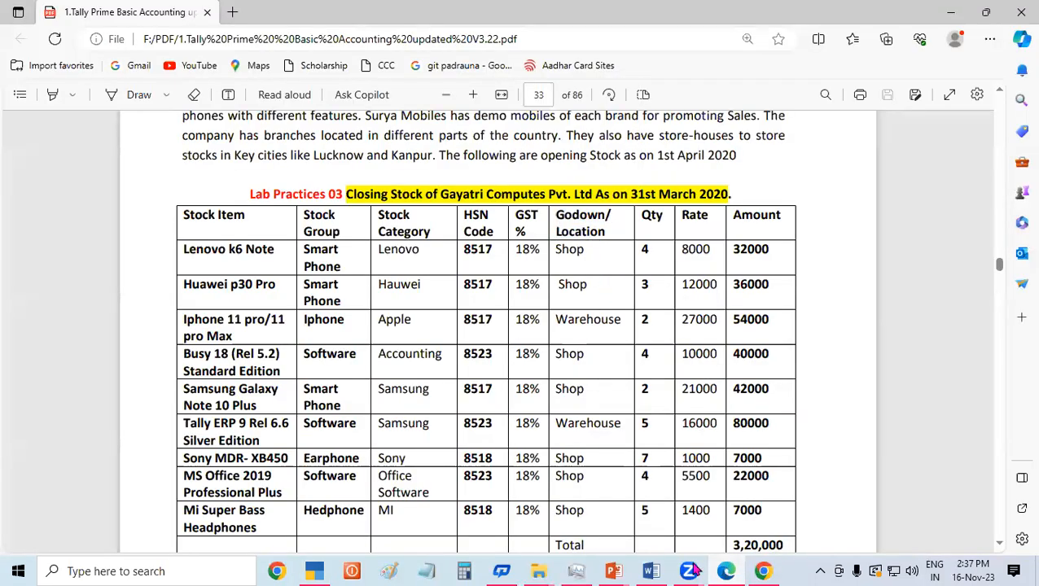
pyautogui.click(316, 571)
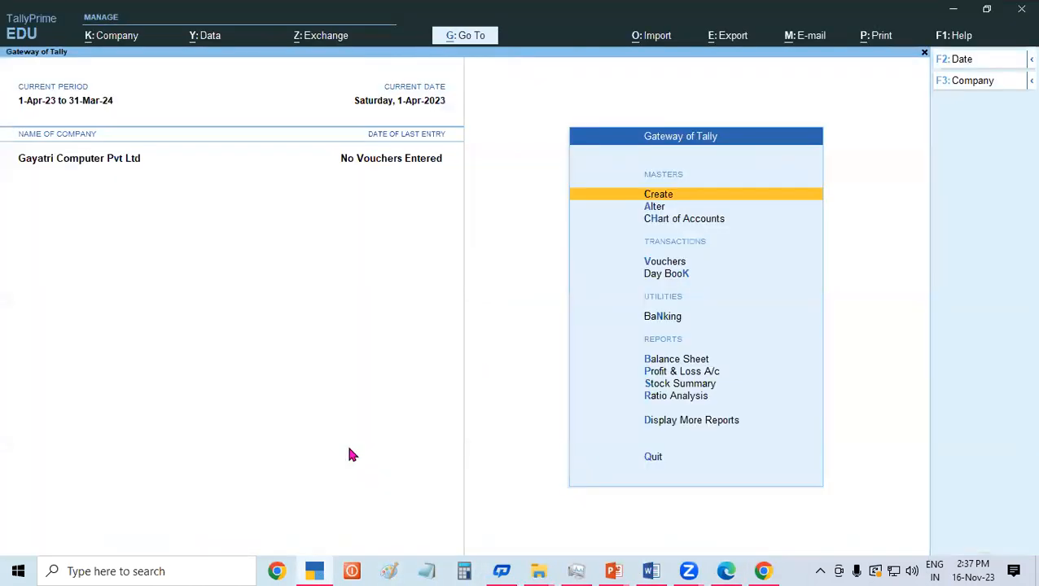
# Create a new location named SHOP under Primary, without altering the default Main Location.
pyautogui.press('Return')
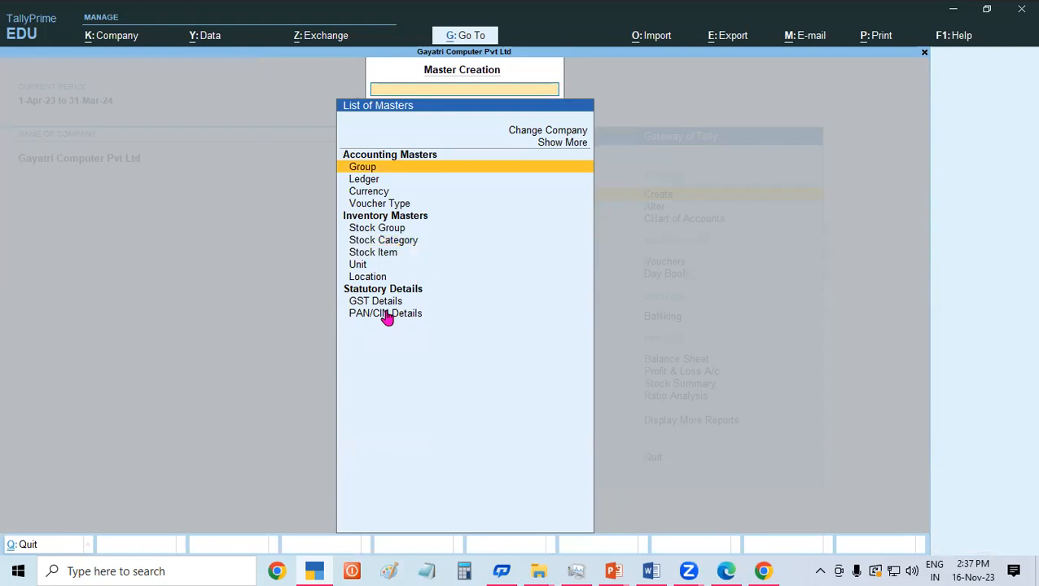
pyautogui.press('Down')
pyautogui.press('Down')
pyautogui.press('Down')
pyautogui.press('Down')
pyautogui.press('Down')
pyautogui.press('Down')
pyautogui.press('Down')
pyautogui.press('Down')
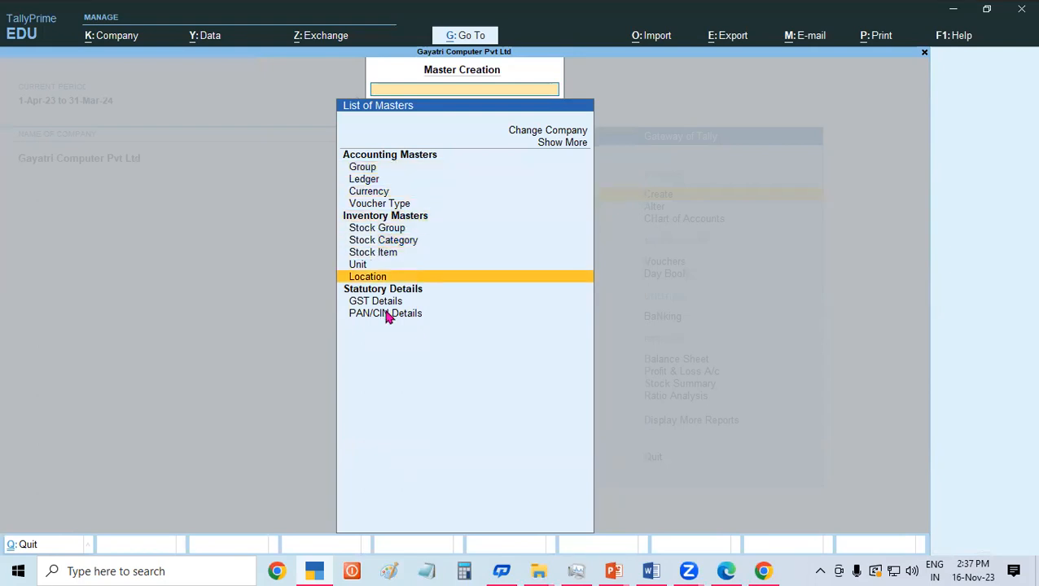
pyautogui.press('Return')
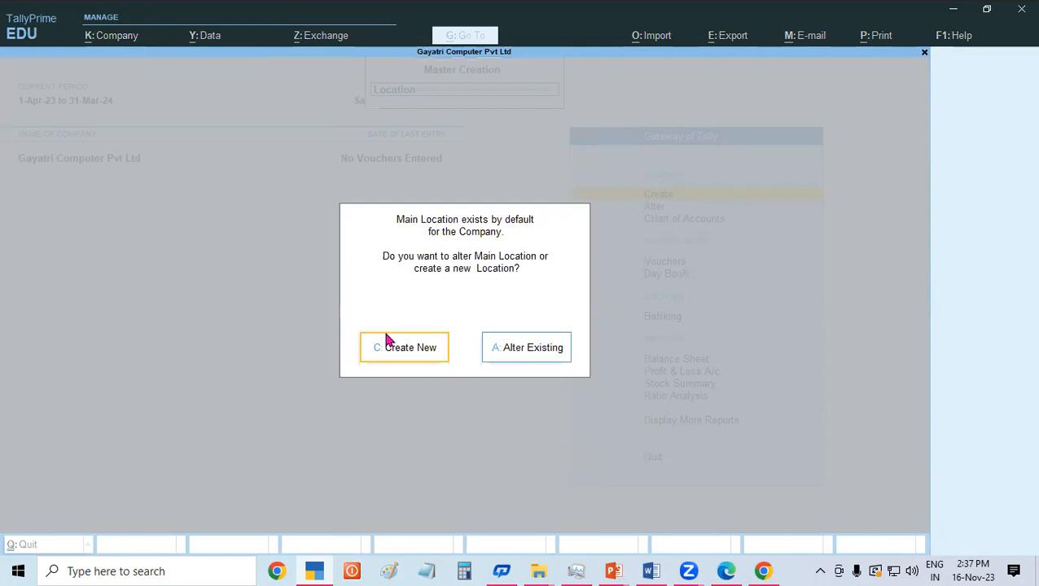
pyautogui.click(388, 351)
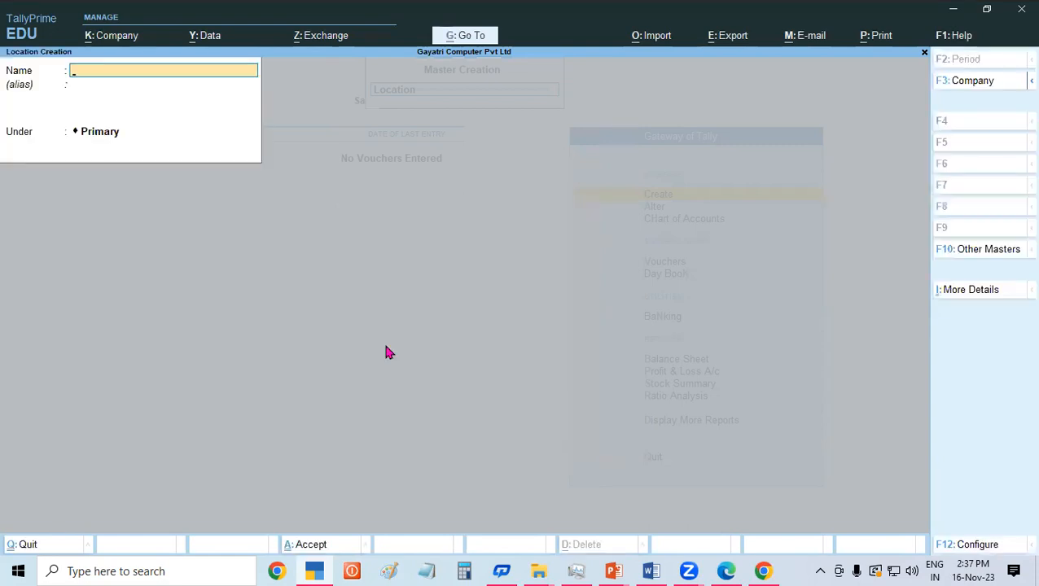
pyautogui.write('SHOP')
pyautogui.press('Return')
pyautogui.press('Return')
pyautogui.press('Return')
pyautogui.press('Return')
# Create the location WAREHOUSE under Primary and go back to the Gateway of Tally.
pyautogui.write('WAREHOUSE')
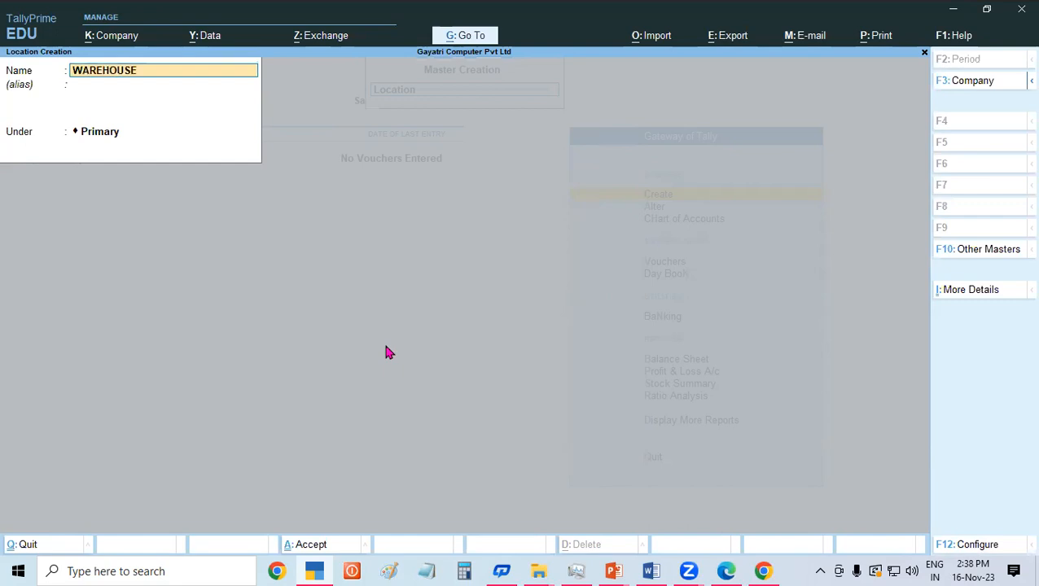
pyautogui.press('Return')
pyautogui.press('Return')
pyautogui.press('Return')
pyautogui.press('Return')
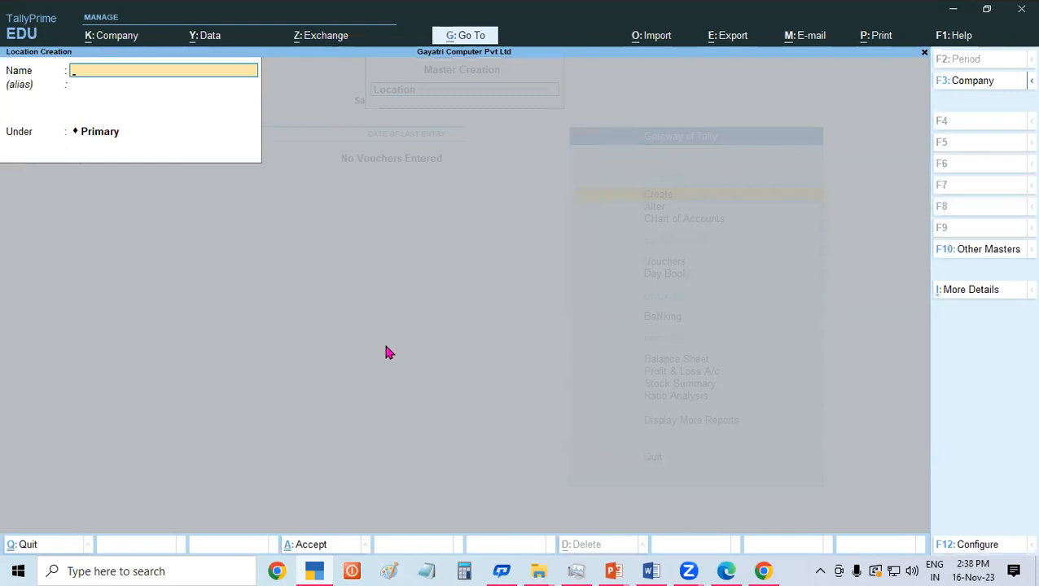
pyautogui.press('Escape')
pyautogui.press('y')
pyautogui.press('Escape')
pyautogui.press('Escape')
pyautogui.press('n')
# Open the creation form for a new inventory unit.
pyautogui.press('Return')
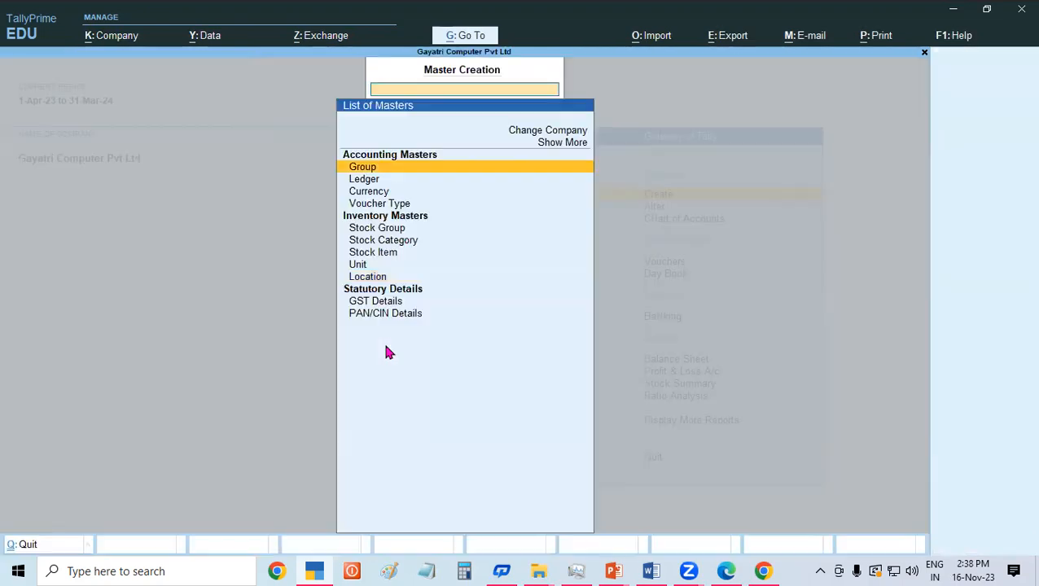
pyautogui.press('Down')
pyautogui.press('Down')
pyautogui.press('Down')
pyautogui.press('Down')
pyautogui.press('Down')
pyautogui.press('Down')
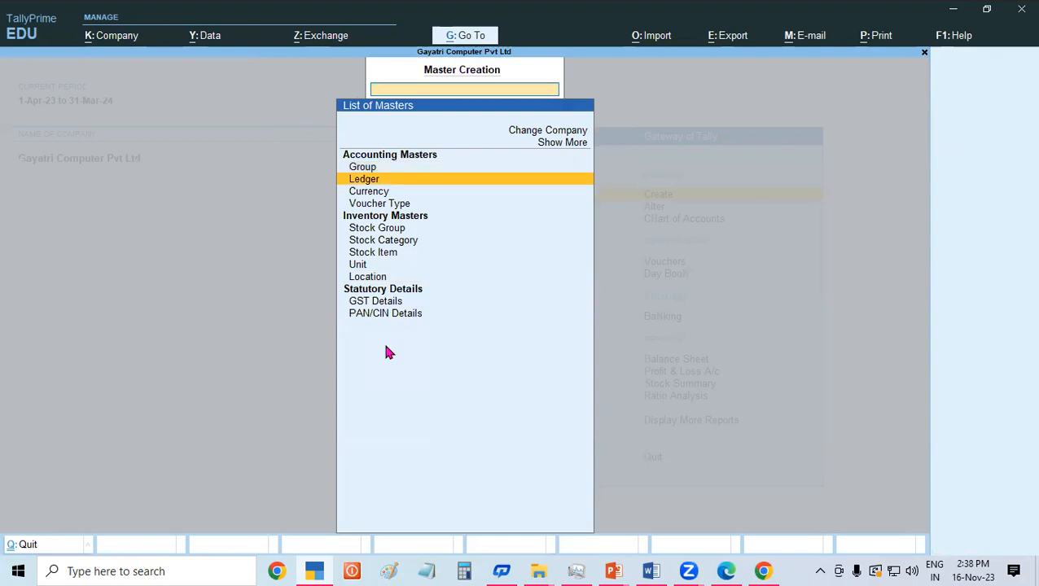
pyautogui.press('Down')
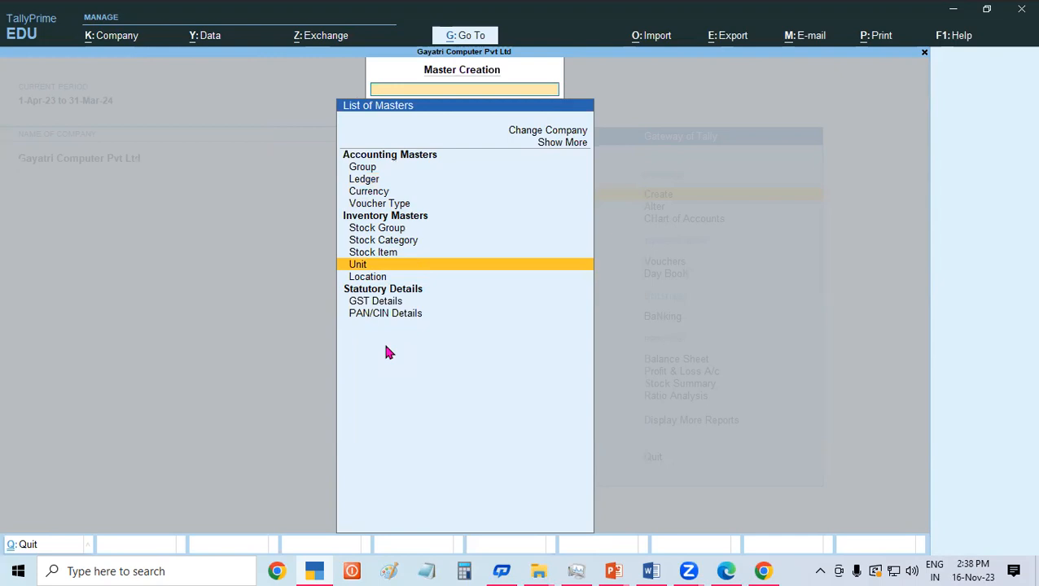
pyautogui.press('Return')
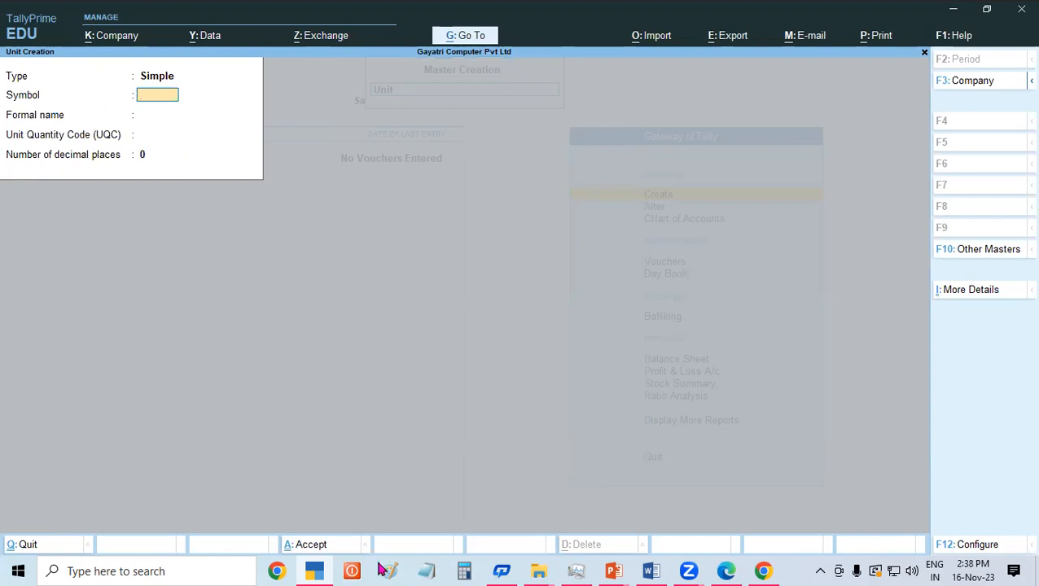
# Switch to the Lab Practices PDF in Edge and look over the stock items in the closing stock table.
pyautogui.click(726, 571)
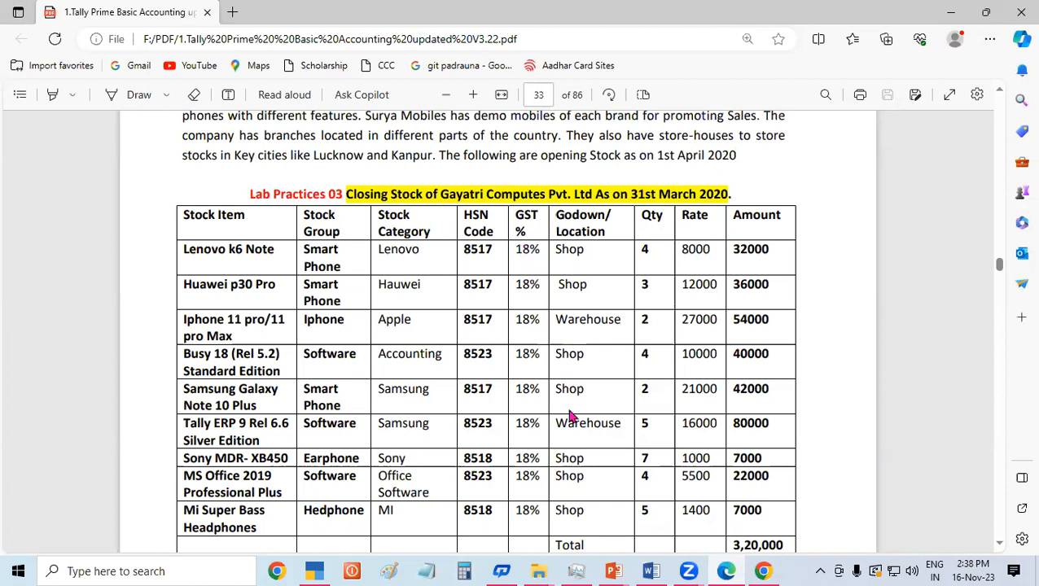
pyautogui.scroll(-3, 571, 420)
pyautogui.scroll(-2, 571, 419)
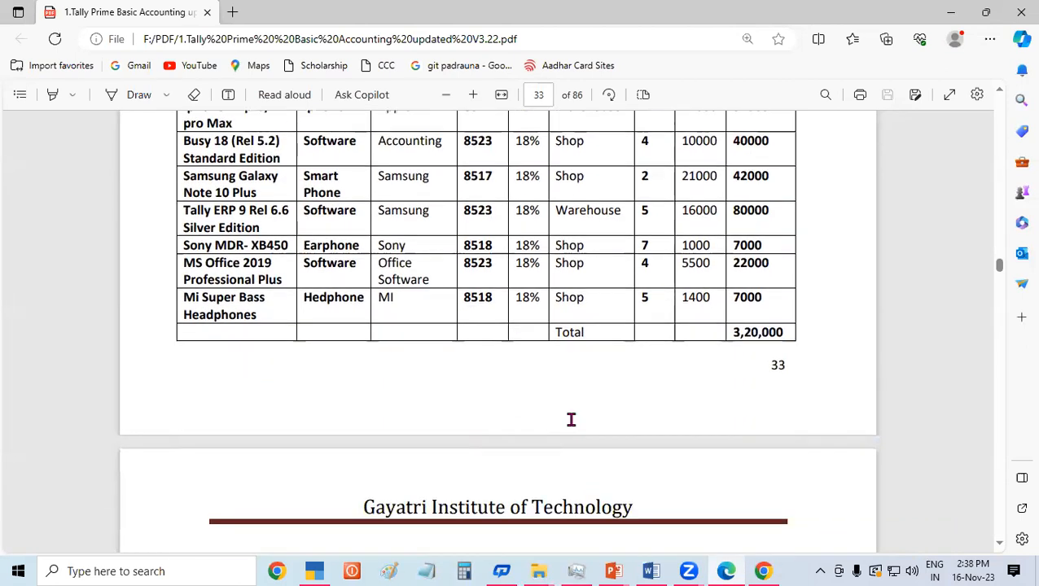
pyautogui.scroll(4, 1005, 96)
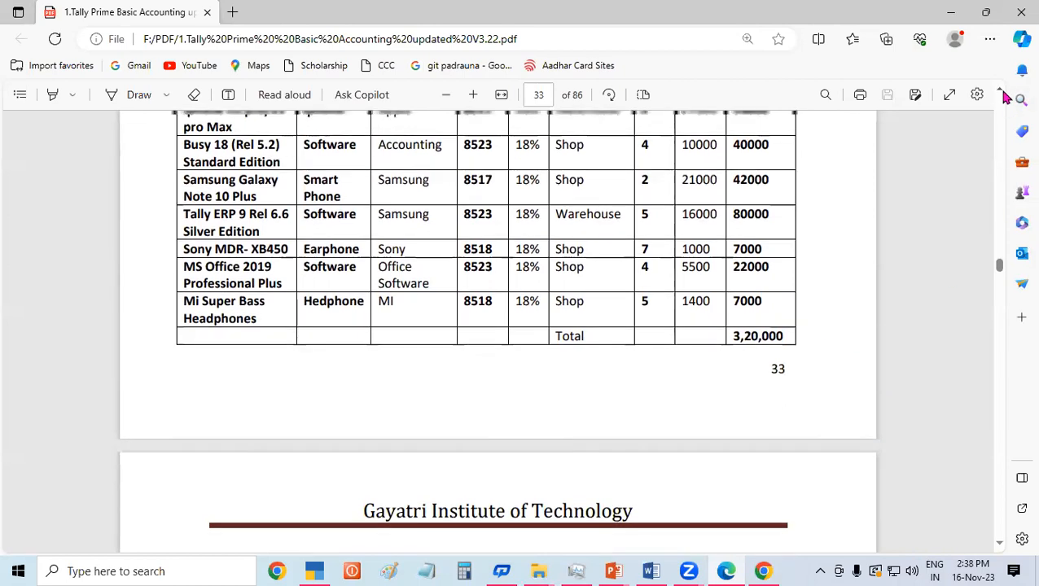
pyautogui.moveTo(187, 214); pyautogui.dragTo(232, 456)
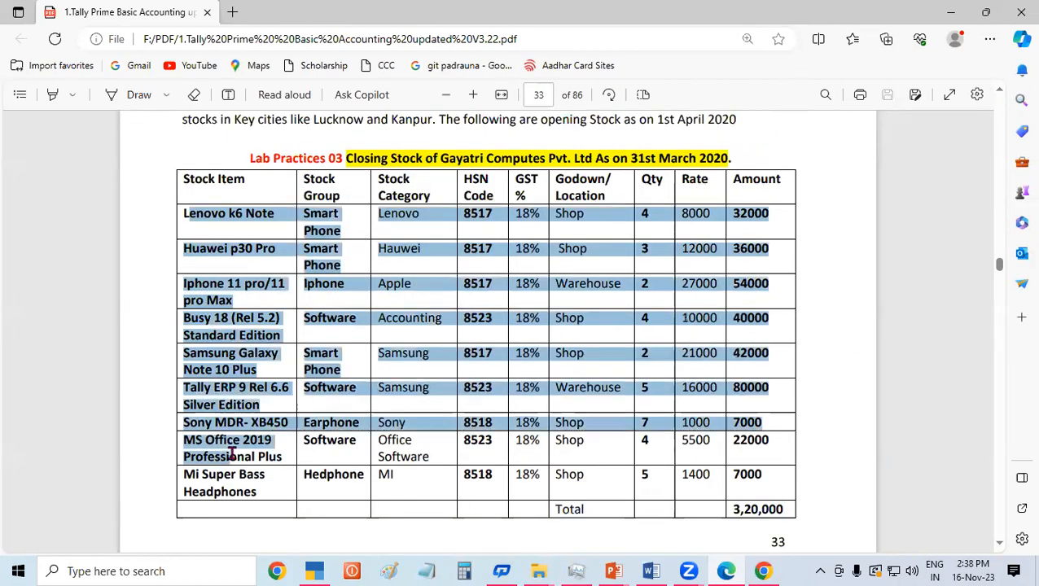
pyautogui.click(851, 384)
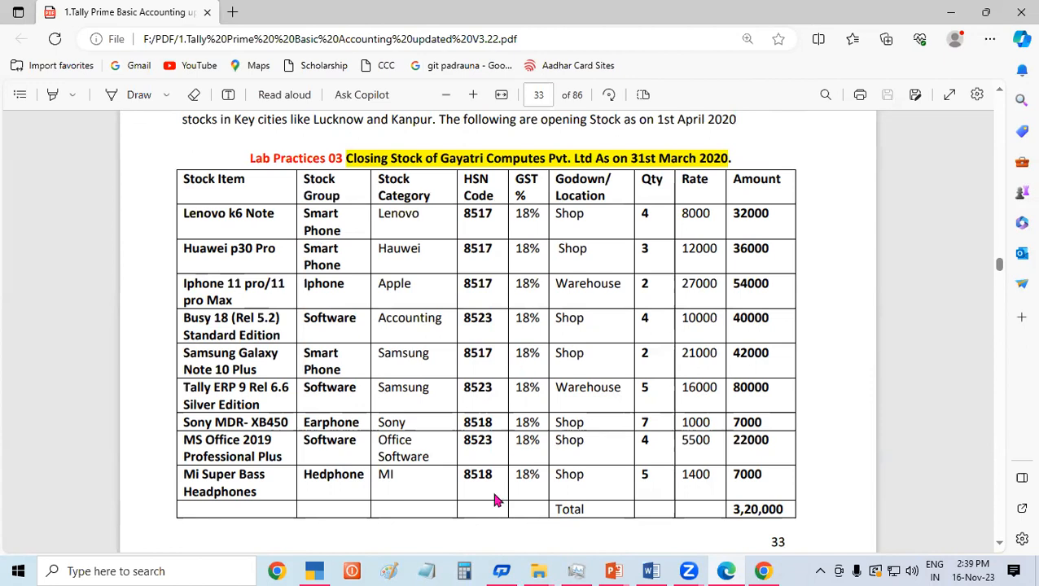
# In TallyPrime, create the simple unit PCS with quantity code PCS-PIECES and 0 decimal places, then return to the Gateway of Tally.
pyautogui.click(312, 572)
pyautogui.write('PCS')
pyautogui.press('Return')
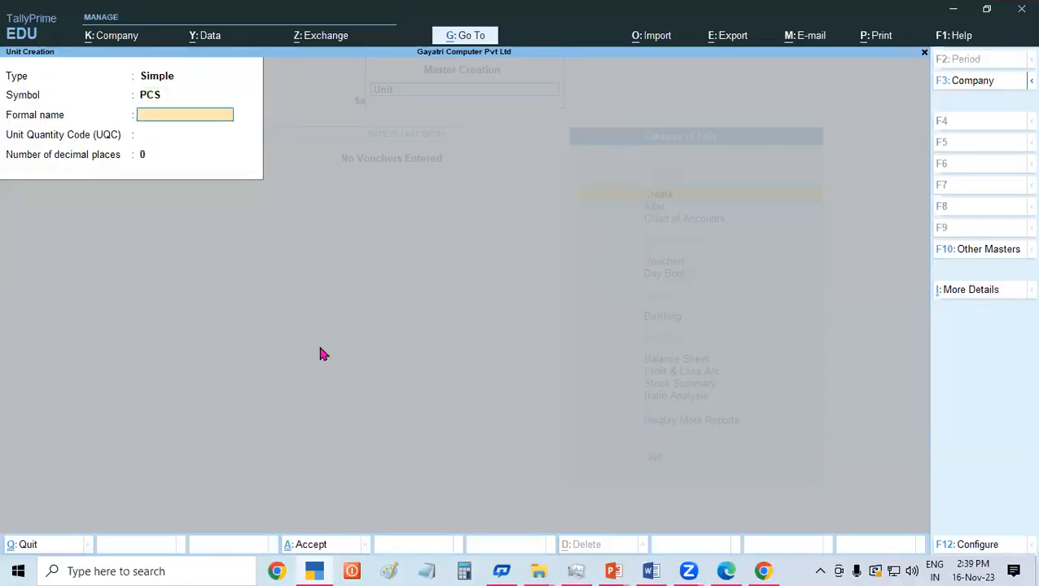
pyautogui.press('Return')
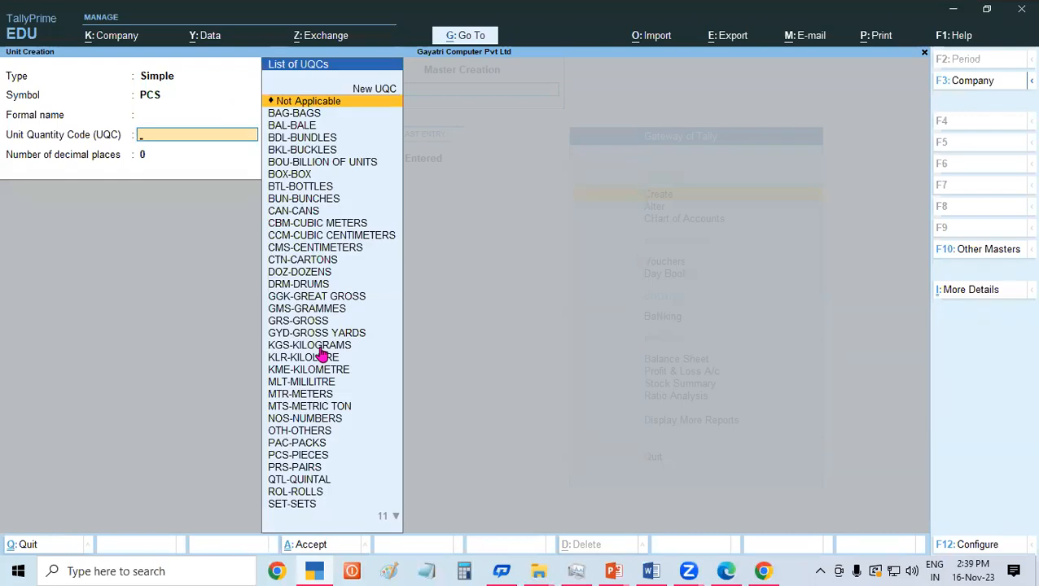
pyautogui.write('PI')
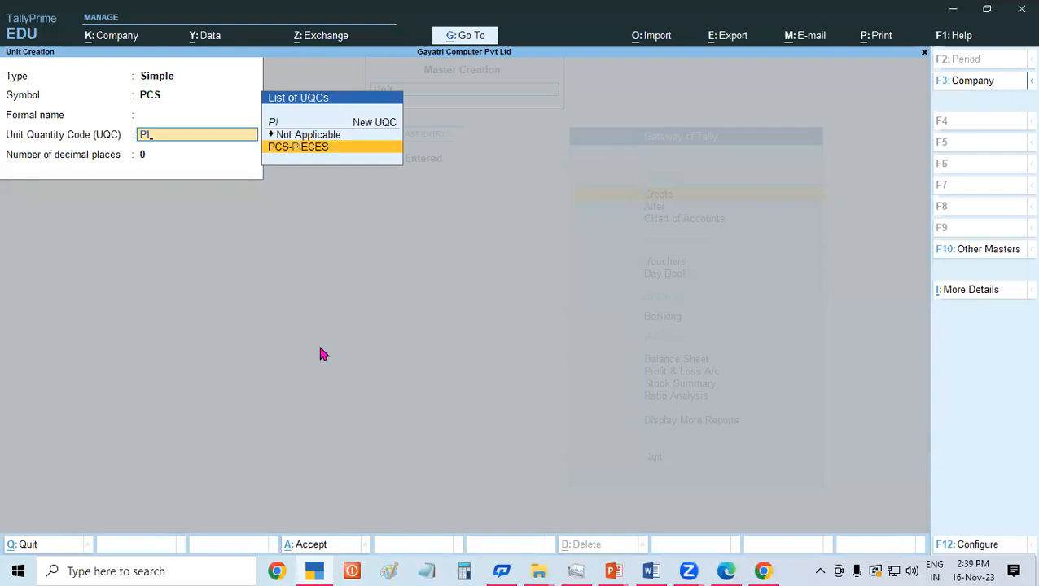
pyautogui.press('Return')
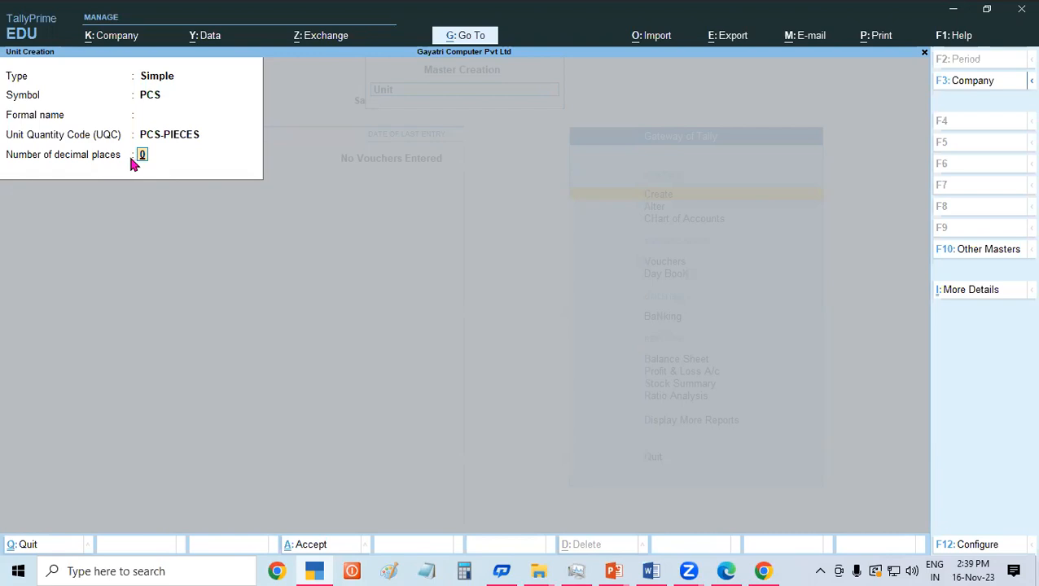
pyautogui.hotkey('ctrl', 'a')
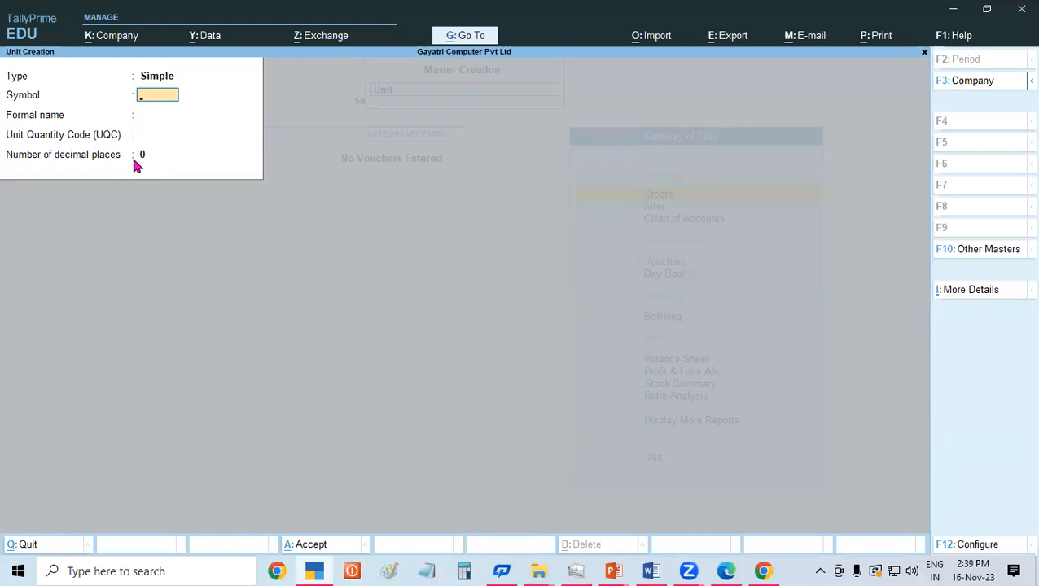
pyautogui.press('Escape')
pyautogui.press('Escape')
pyautogui.press('Escape')
pyautogui.press('Escape')
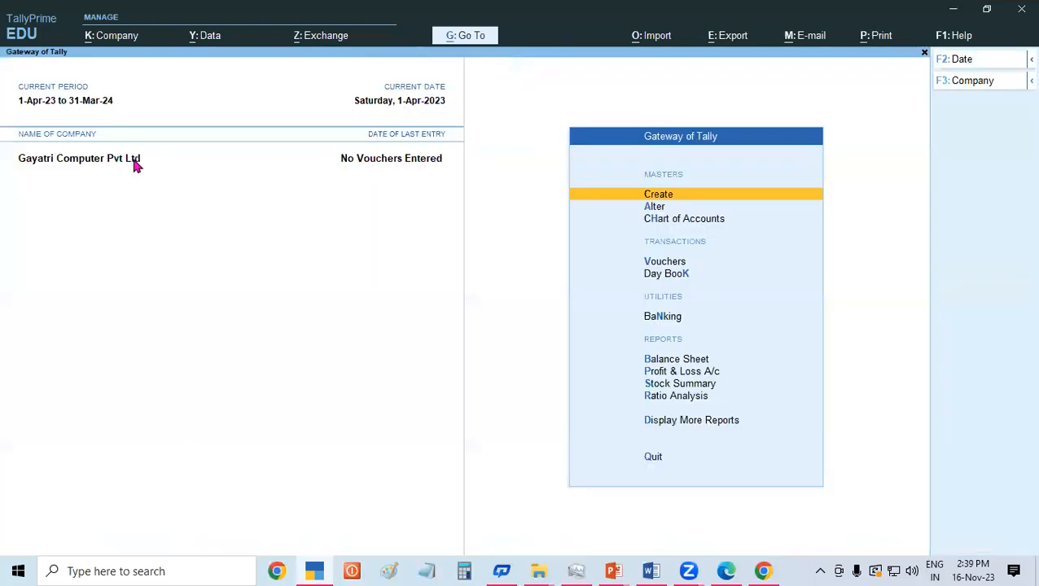
# Open the creation form for a new stock item.
pyautogui.press('Return')
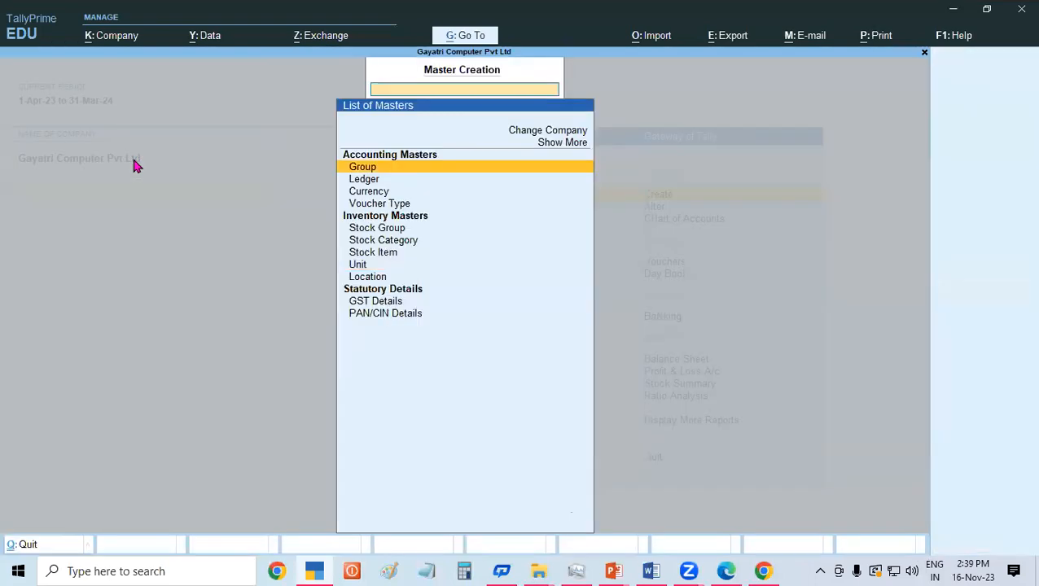
pyautogui.press('Down')
pyautogui.press('Down')
pyautogui.press('Down')
pyautogui.press('Down')
pyautogui.press('Down')
pyautogui.press('Down')
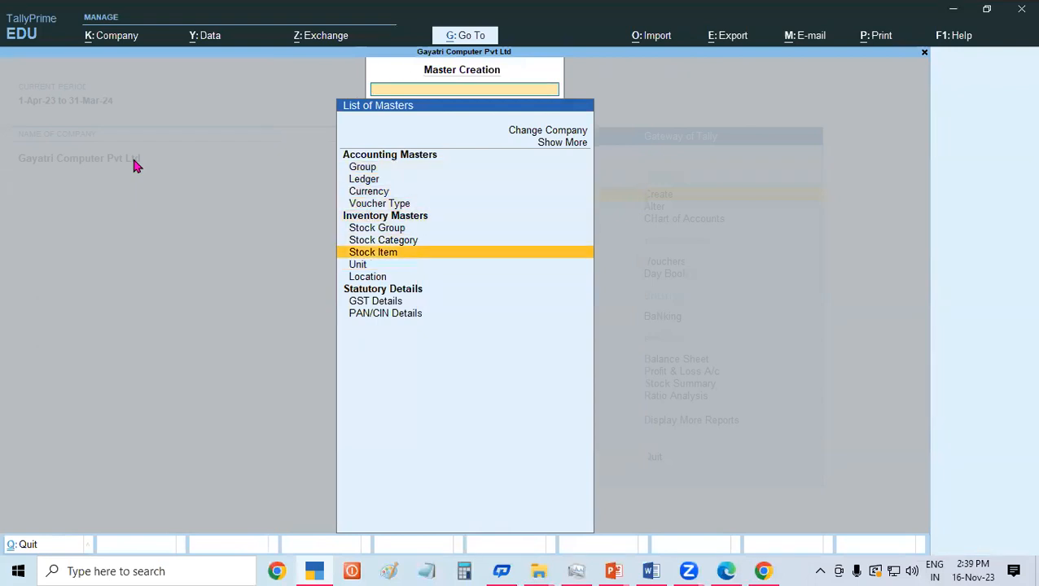
pyautogui.press('Return')
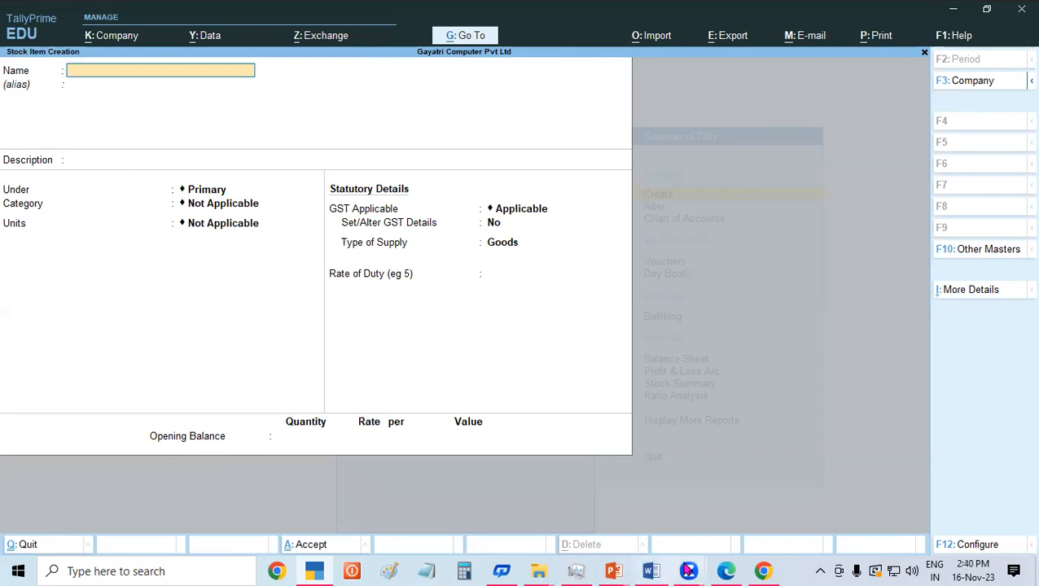
# Copy the item name Lenovo k6 Note from the Edge PDF and enter it as the new stock item's name in TallyPrime.
pyautogui.click(712, 570)
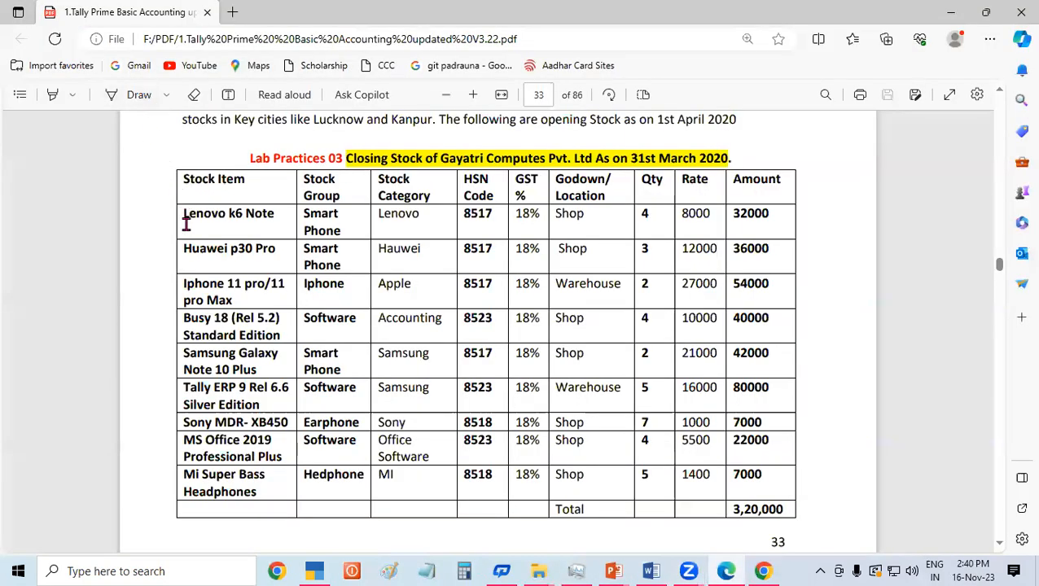
pyautogui.moveTo(181, 213); pyautogui.dragTo(277, 215)
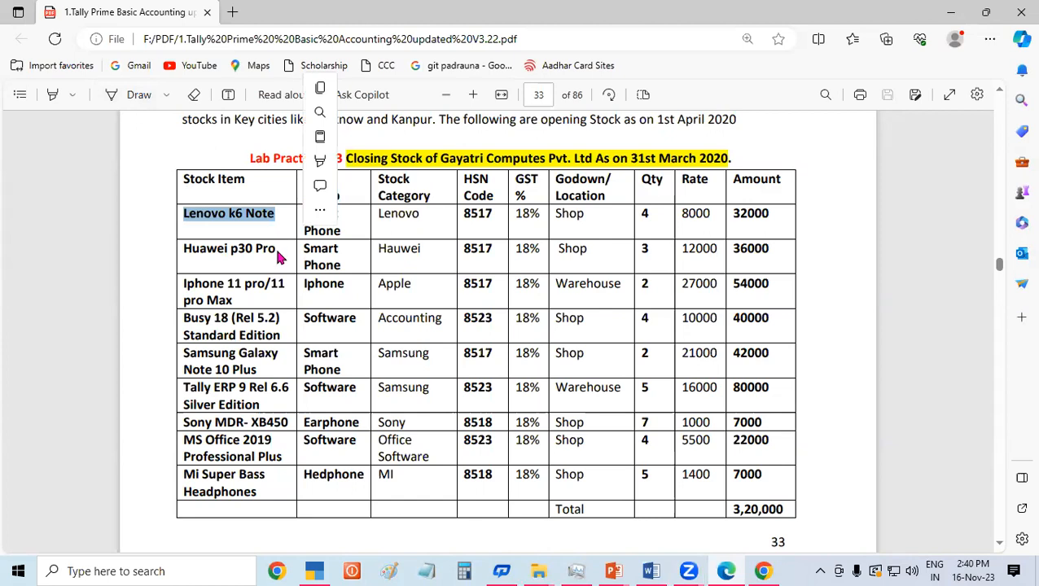
pyautogui.hotkey('ctrl', 'c')
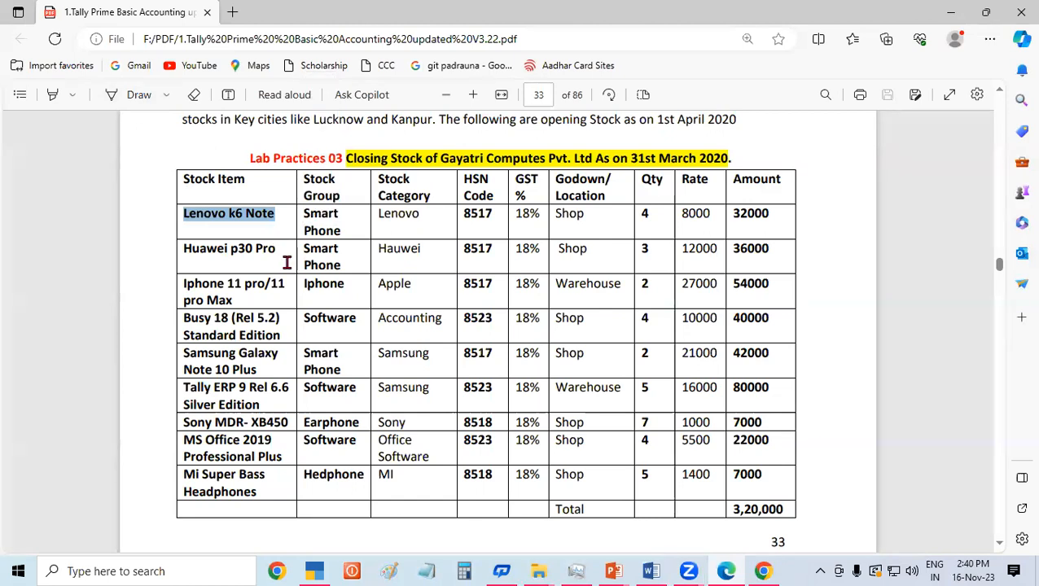
pyautogui.click(315, 571)
pyautogui.hotkey('ctrl', 'v')
pyautogui.press('Return')
pyautogui.press('Return')
pyautogui.press('Return')
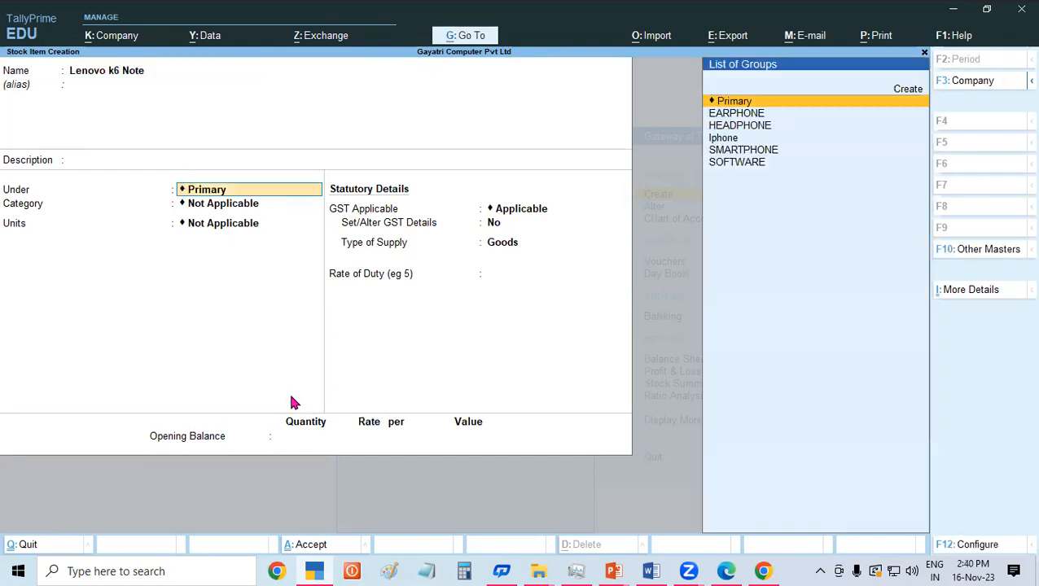
# Assign Lenovo k6 Note to group SMARTPHONE, category LENOVO and unit PCS, keeping the default alternate unit and statutory details.
pyautogui.write('SM')
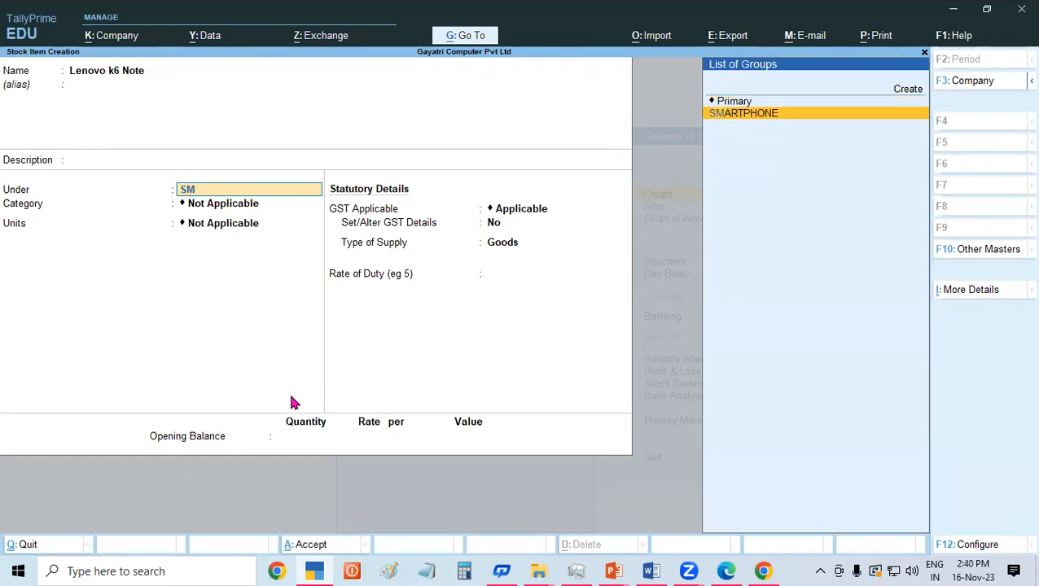
pyautogui.press('Return')
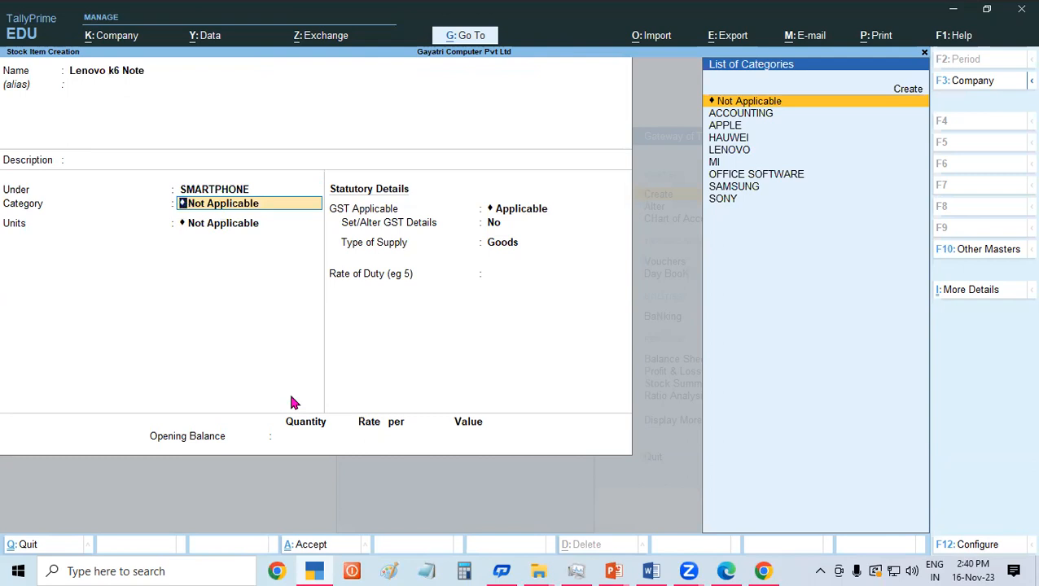
pyautogui.write('LE')
pyautogui.press('Return')
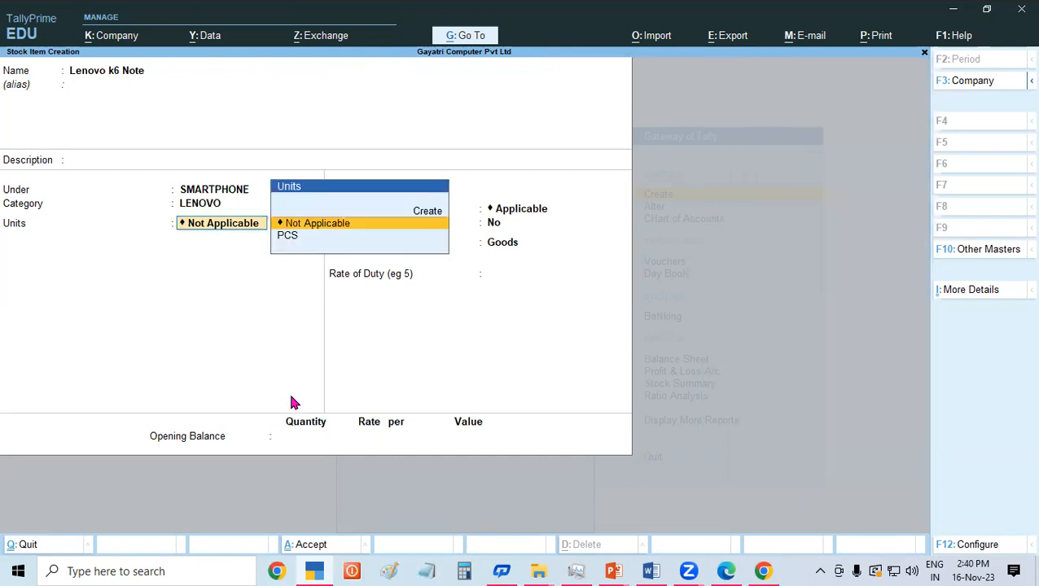
pyautogui.press('Down')
pyautogui.press('Return')
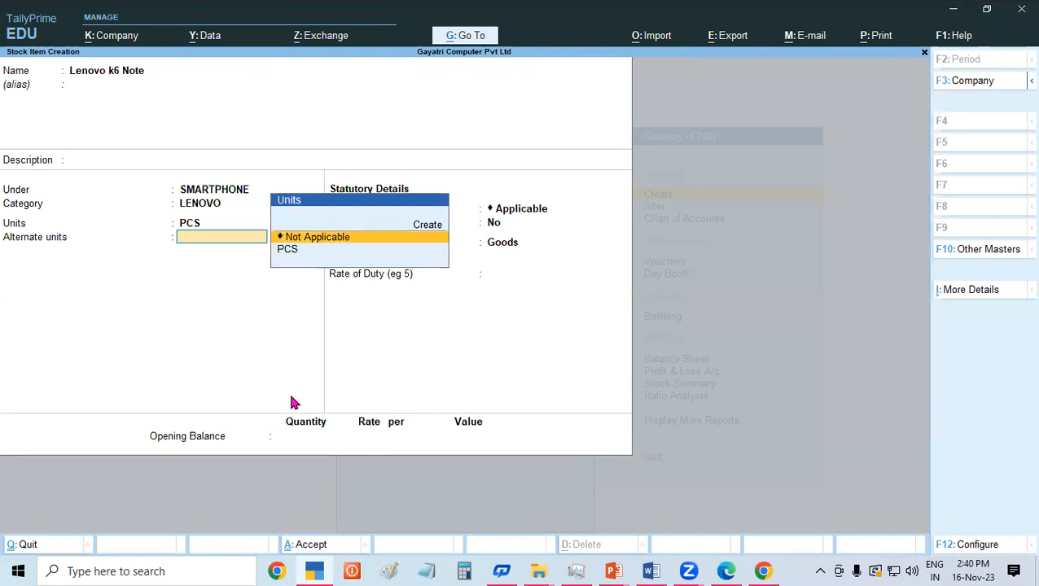
pyautogui.press('Return')
pyautogui.press('Return')
pyautogui.press('Return')
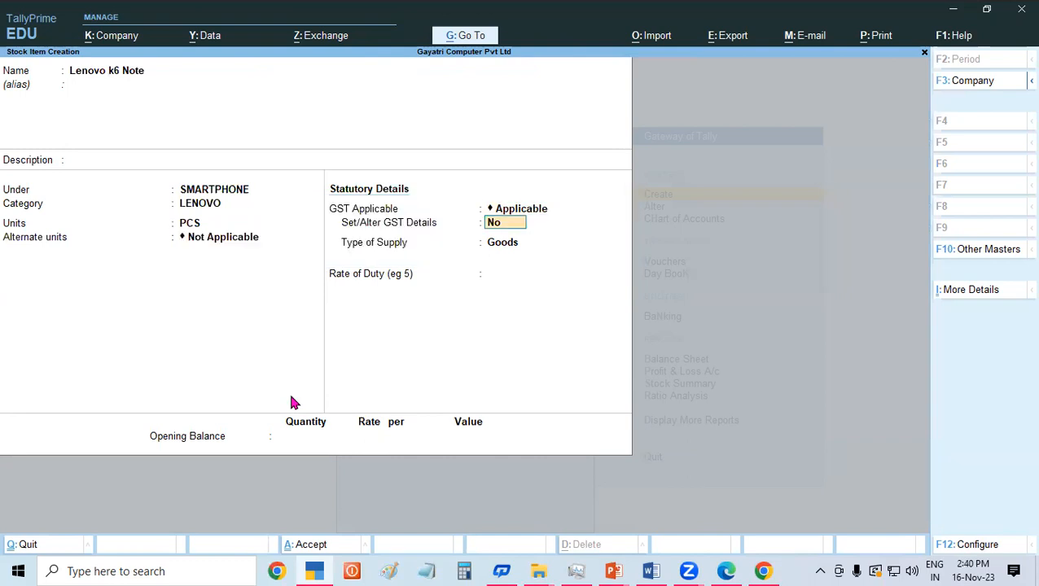
pyautogui.press('Return')
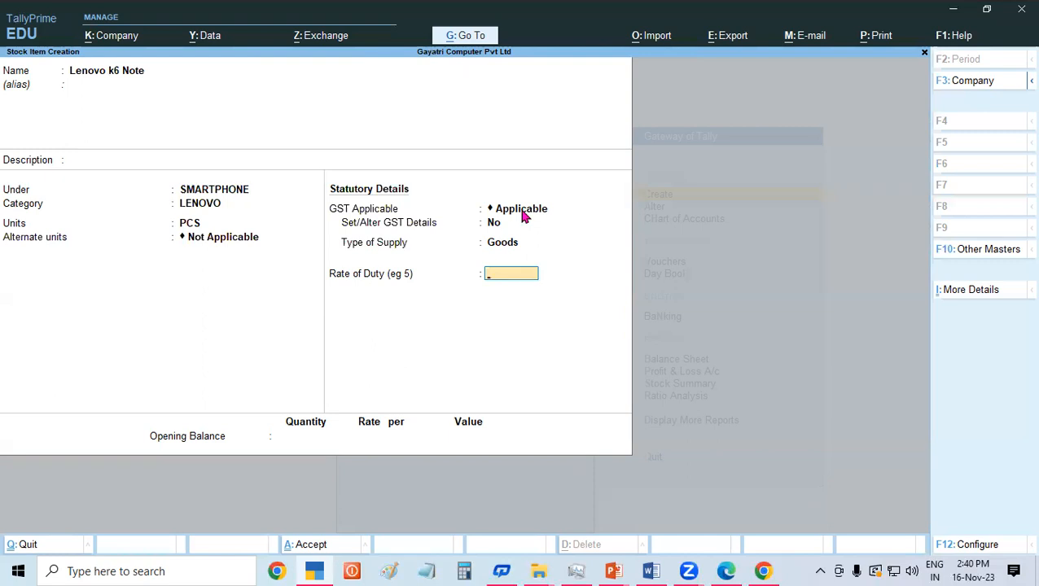
pyautogui.press('Return')
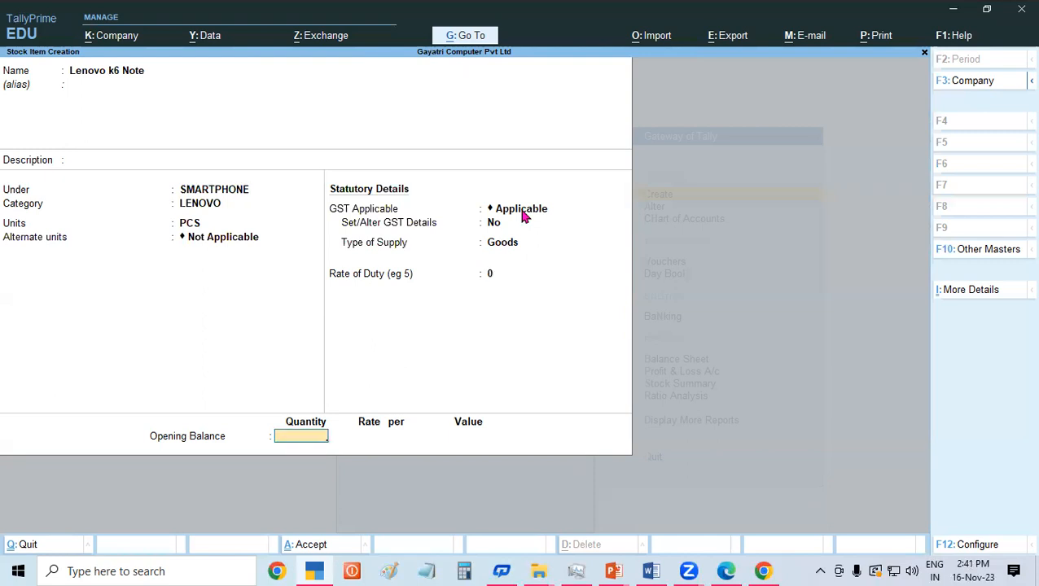
# Enter an opening balance of 4 PCS at location SHOP with rate 8000 for Lenovo k6 Note and save the item.
pyautogui.write('4')
pyautogui.press('Return')
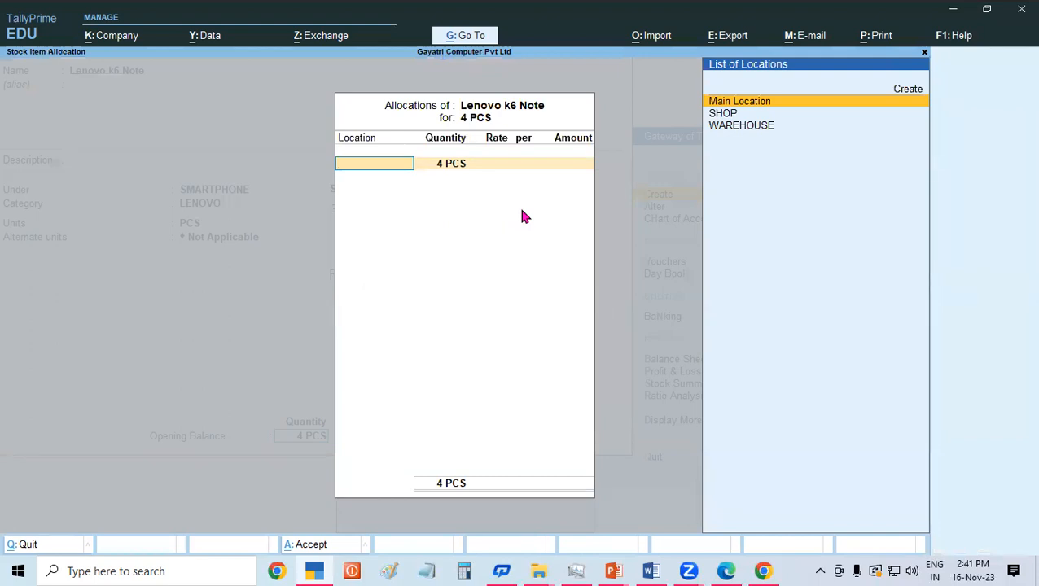
pyautogui.press('Down')
pyautogui.press('Return')
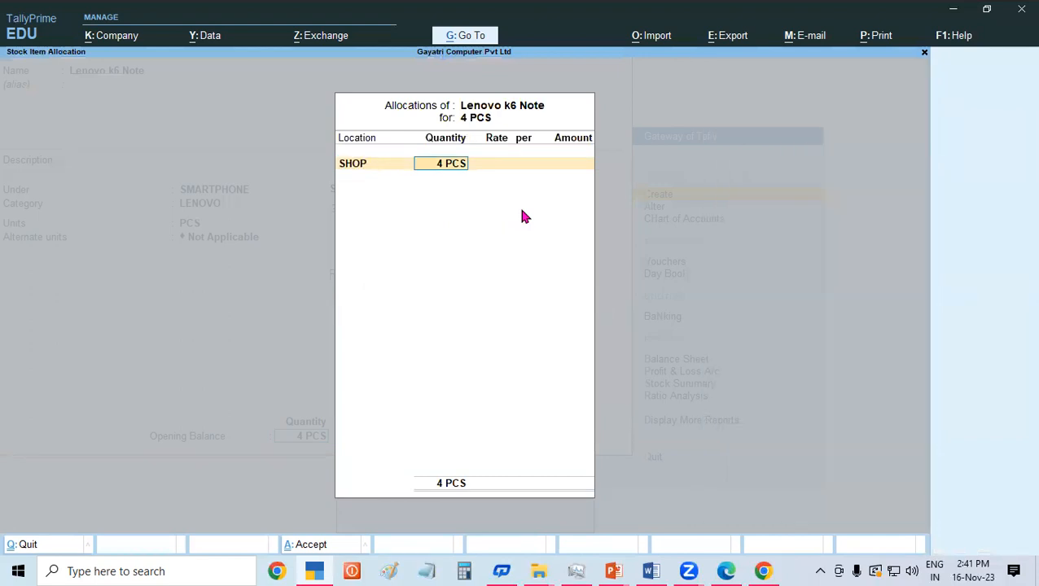
pyautogui.press('Return')
pyautogui.write('8000')
pyautogui.press('Return')
pyautogui.press('Return')
pyautogui.press('Return')
pyautogui.press('Return')
pyautogui.press('y')
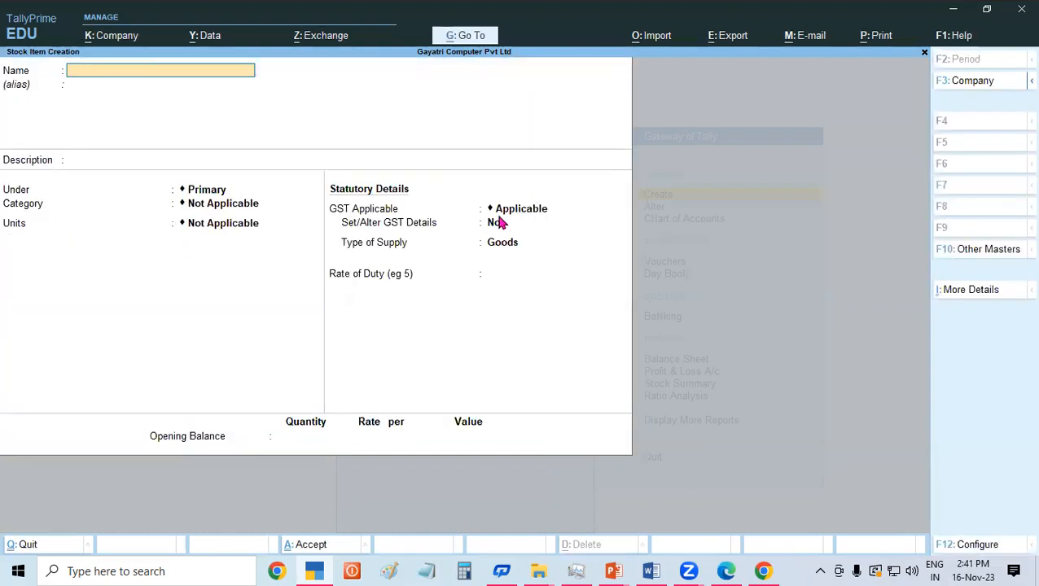
# Copy the item name Huawei p30 Pro from the Edge PDF and enter it as the new stock item's name in TallyPrime.
pyautogui.click(726, 571)
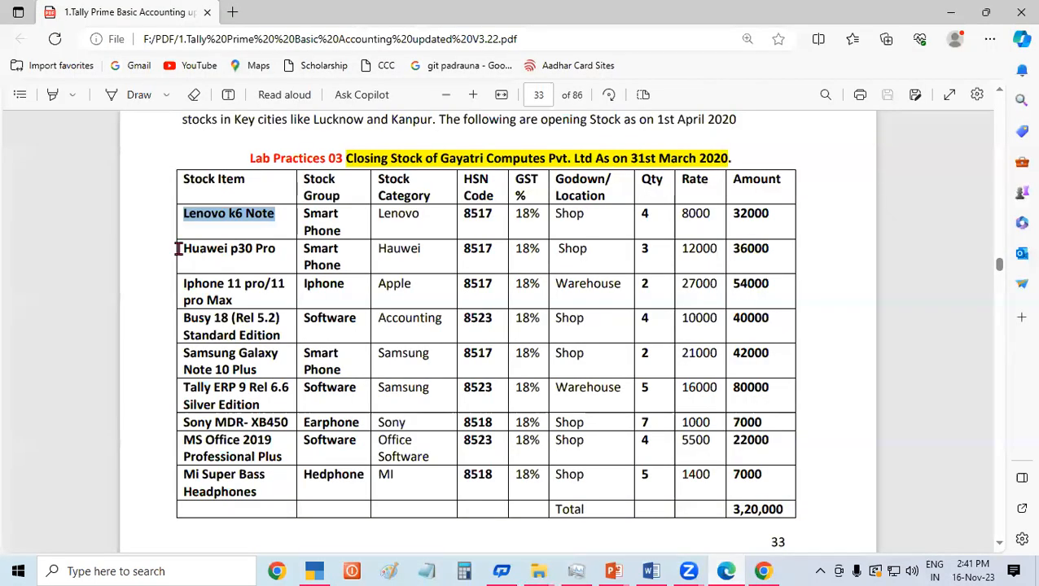
pyautogui.moveTo(179, 248); pyautogui.dragTo(266, 258)
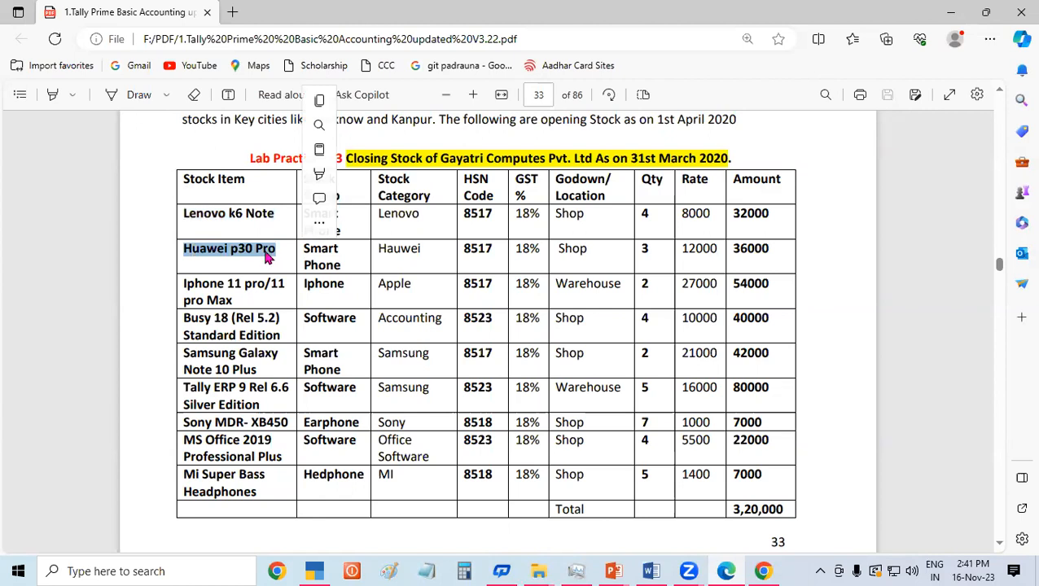
pyautogui.rightClick(266, 258)
pyautogui.click(334, 314)
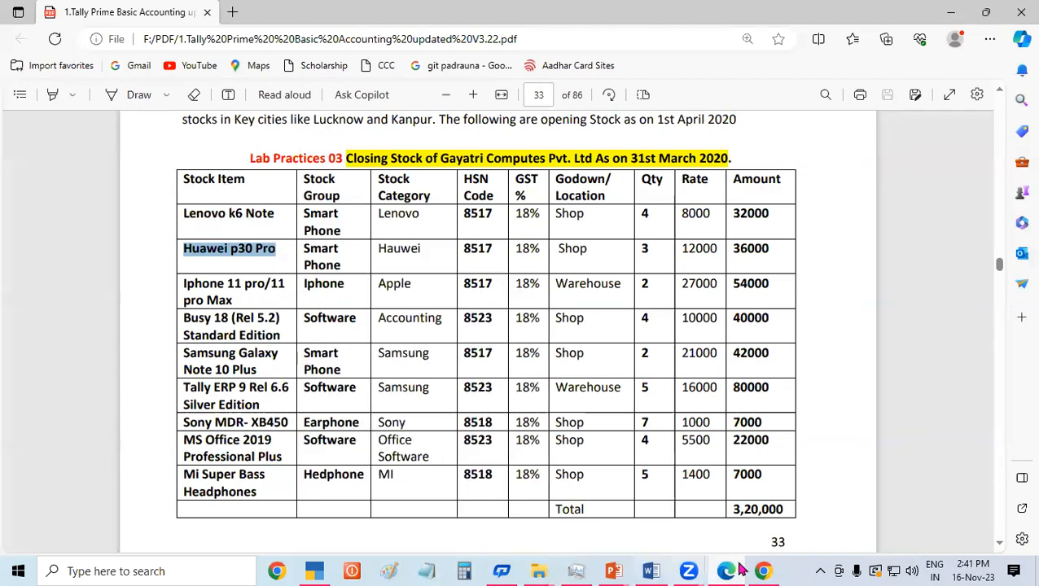
pyautogui.click(314, 571)
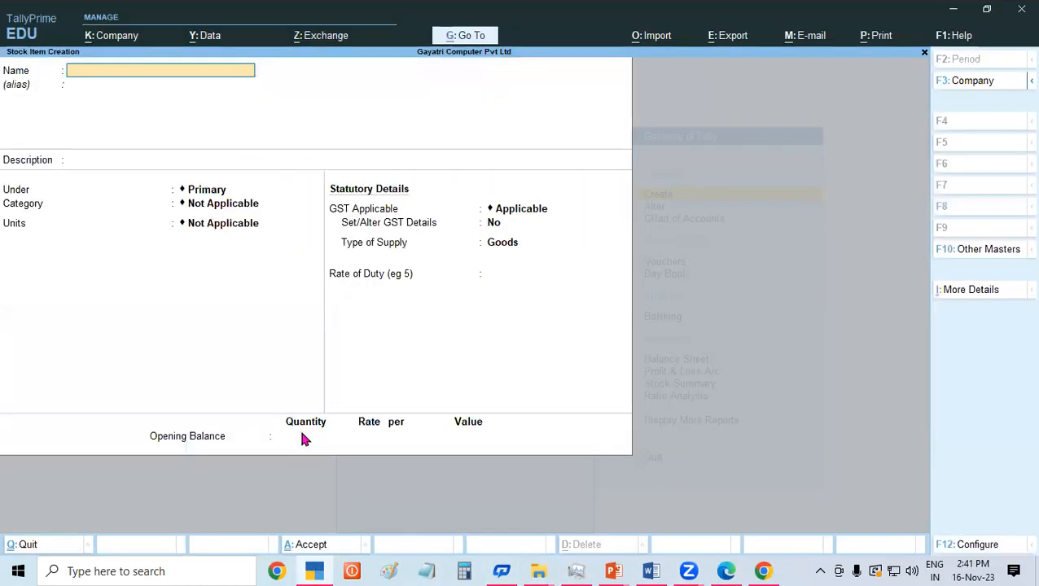
pyautogui.hotkey('ctrl', 'alt', 'v')
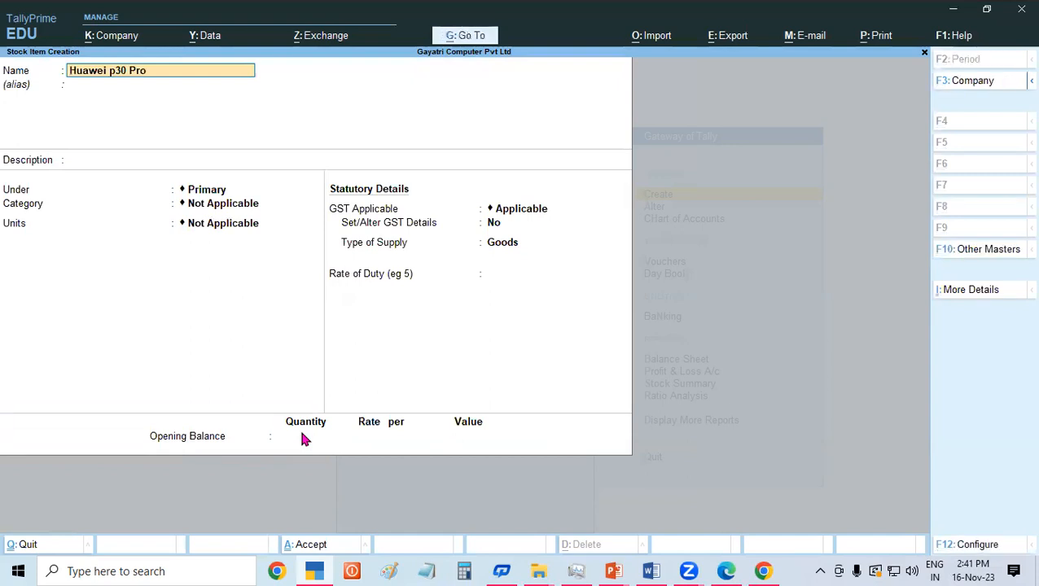
pyautogui.press('Return')
pyautogui.press('Return')
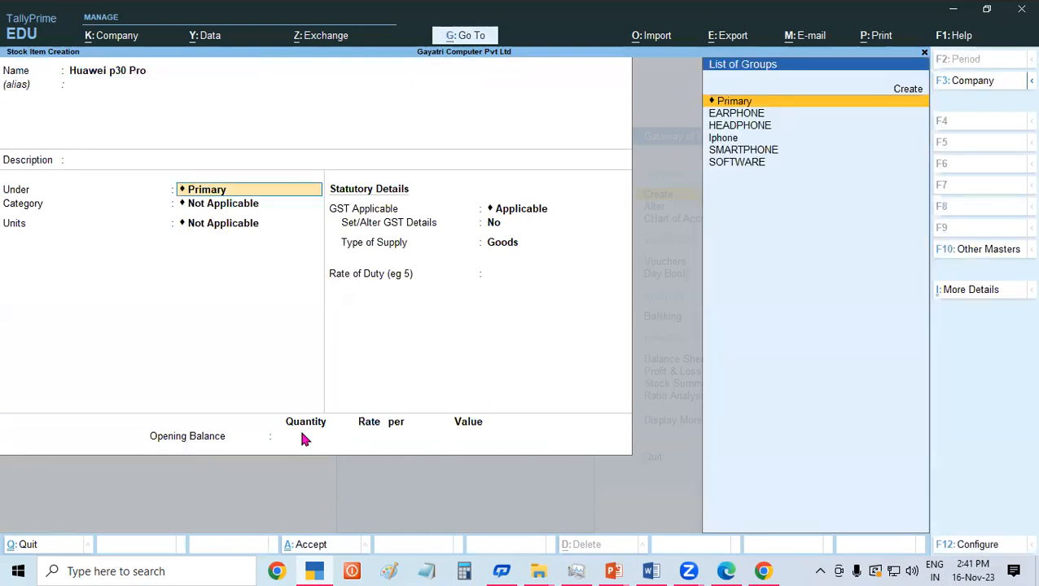
# Assign Huawei p30 Pro to group SMARTPHONE, category HAUWEI and unit PCS, keeping the default statutory details.
pyautogui.write('SM')
pyautogui.press('Return')
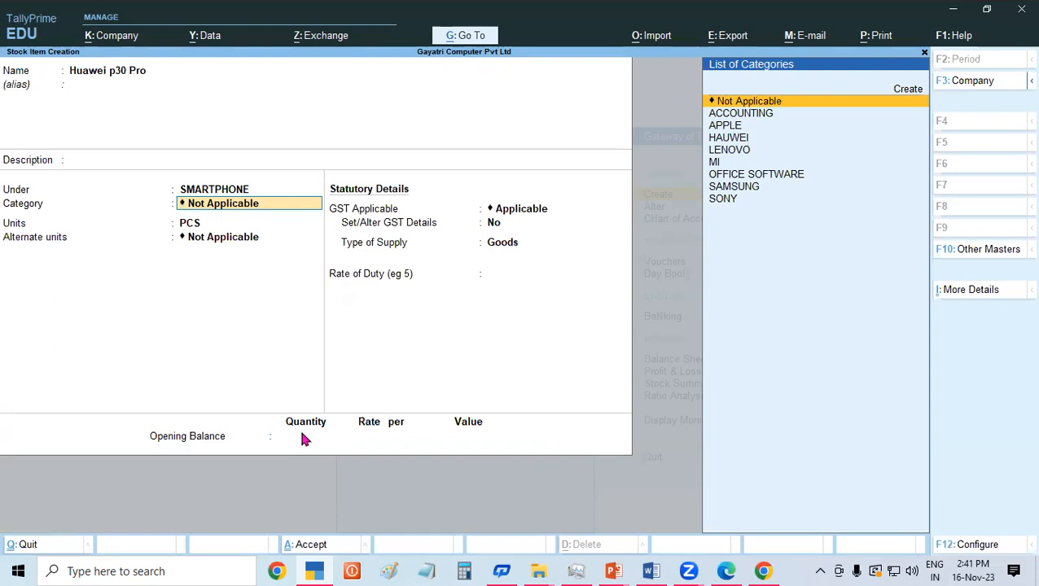
pyautogui.write('hu')
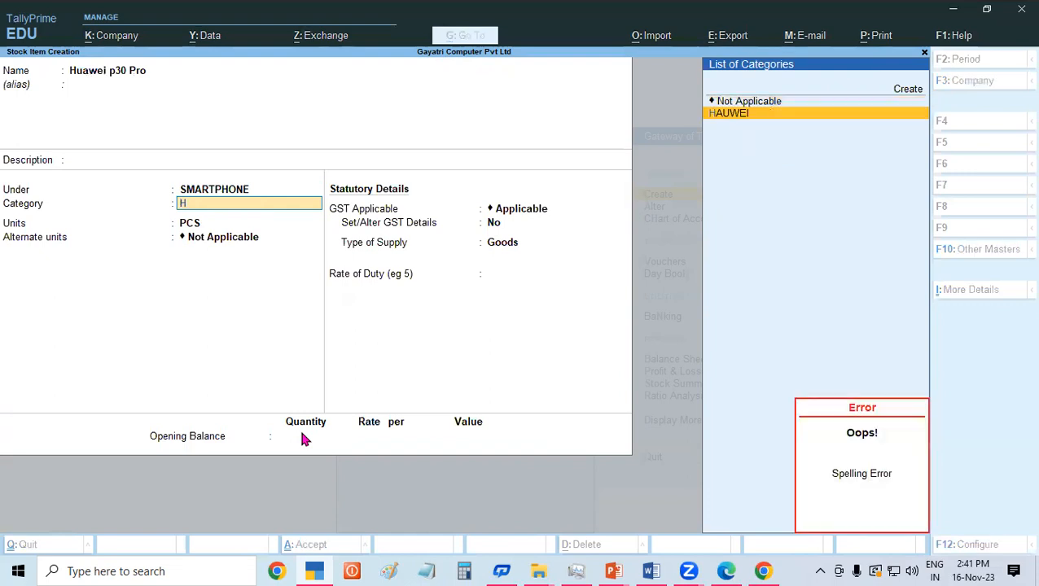
pyautogui.press('Return')
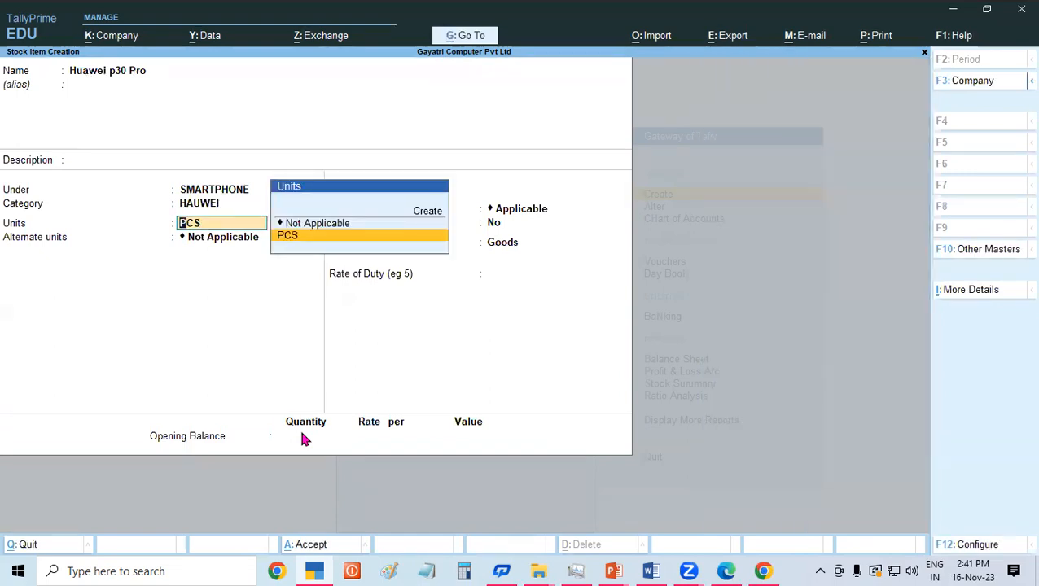
pyautogui.press('Return')
pyautogui.press('Return')
pyautogui.press('Return')
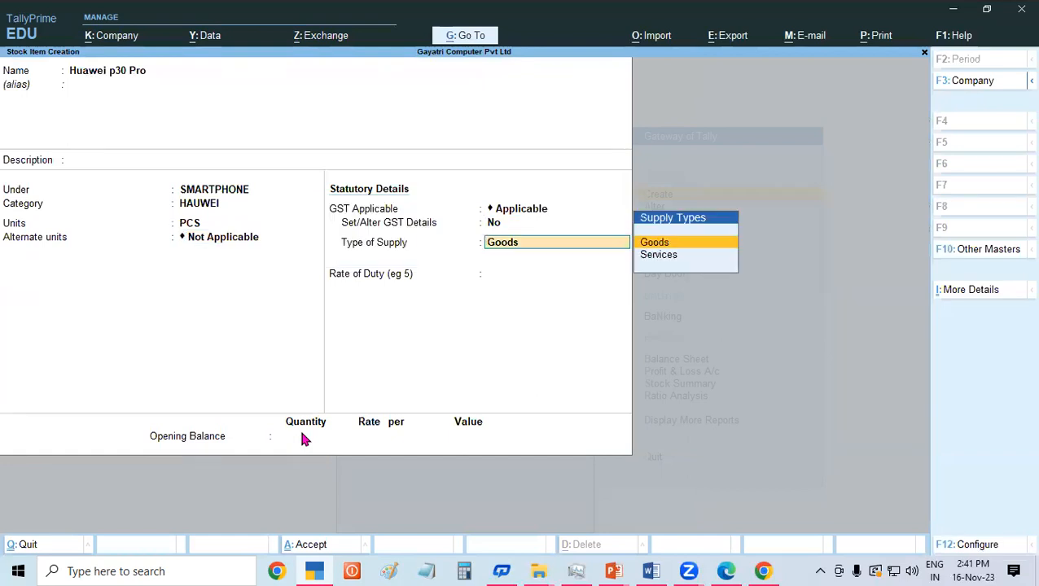
pyautogui.press('Return')
pyautogui.press('Return')
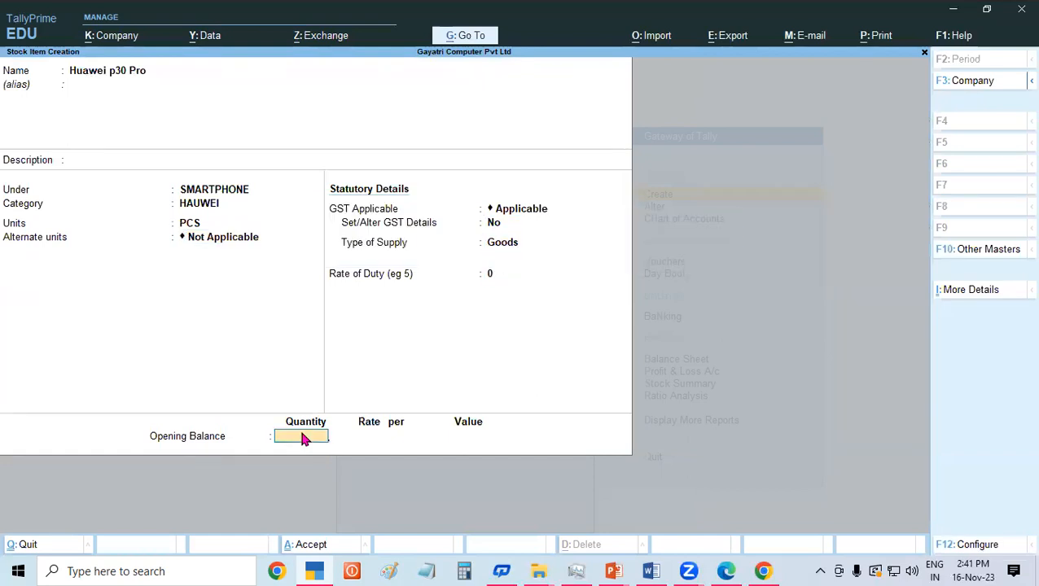
# Enter an opening balance of 3 PCS at location SHOP with rate 12,000 for Huawei p30 Pro and save the item.
pyautogui.write('3')
pyautogui.press('Return')
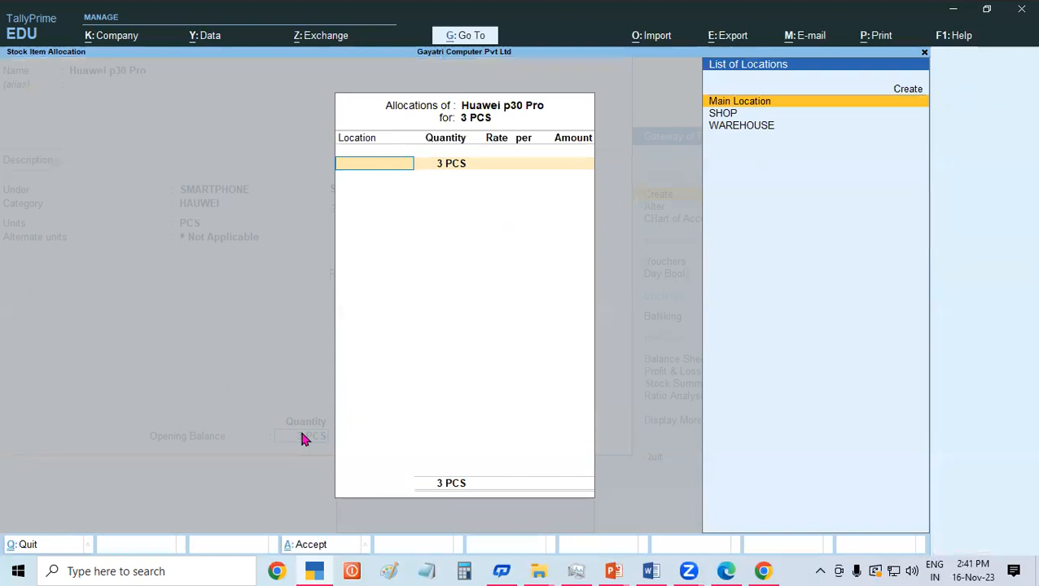
pyautogui.press('Down')
pyautogui.press('Return')
pyautogui.press('Return')
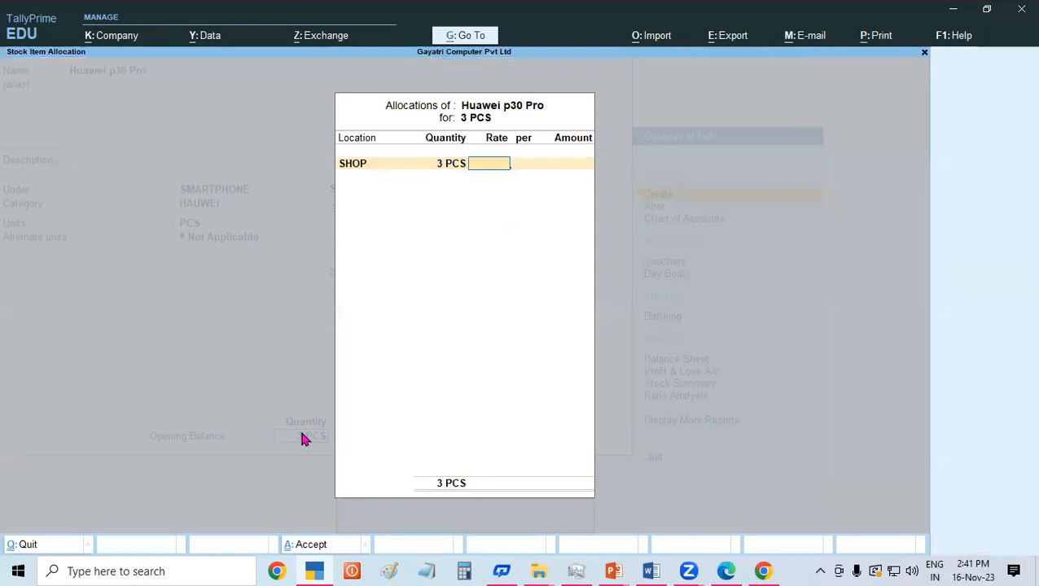
pyautogui.write('12,000')
pyautogui.press('Return')
pyautogui.press('Return')
pyautogui.press('Return')
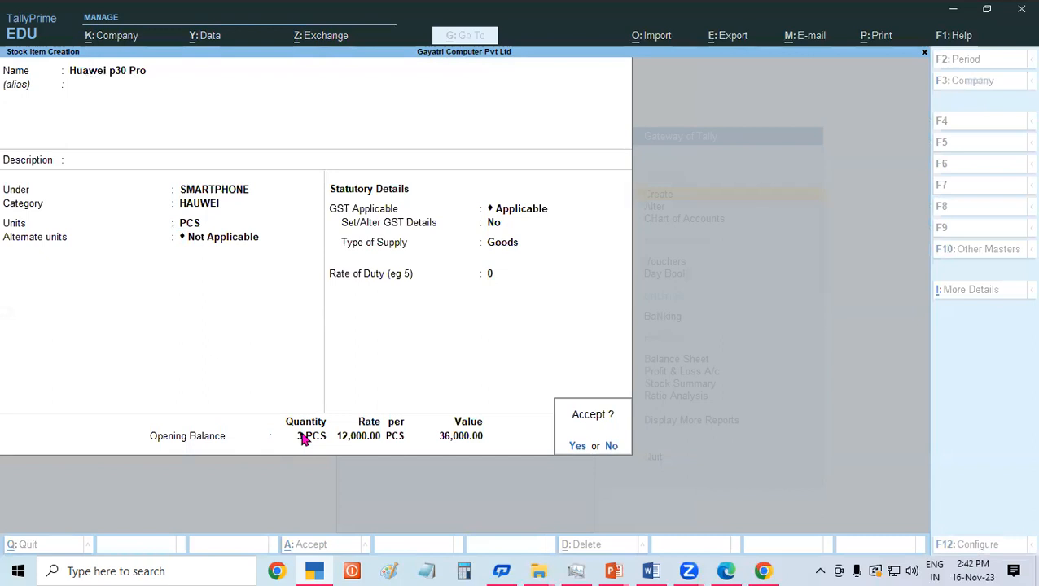
pyautogui.press('Return')
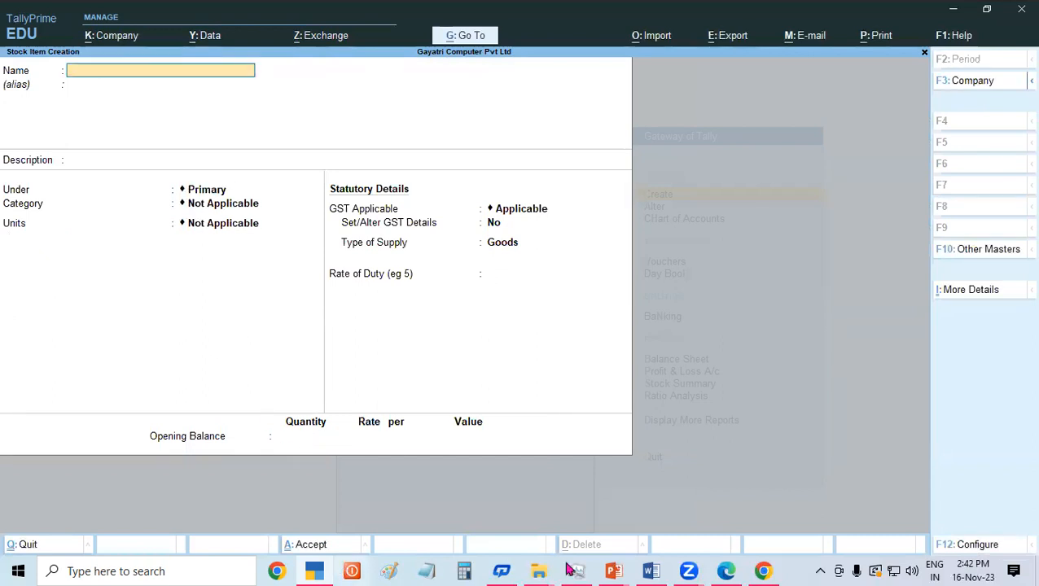
# Copy Iphone 11 pro/11 from the Edge PDF into the new TallyPrime stock item and complete its name as Iphone 11 pro/11 PRO MAX.
pyautogui.click(725, 571)
pyautogui.moveTo(182, 283); pyautogui.dragTo(286, 295)
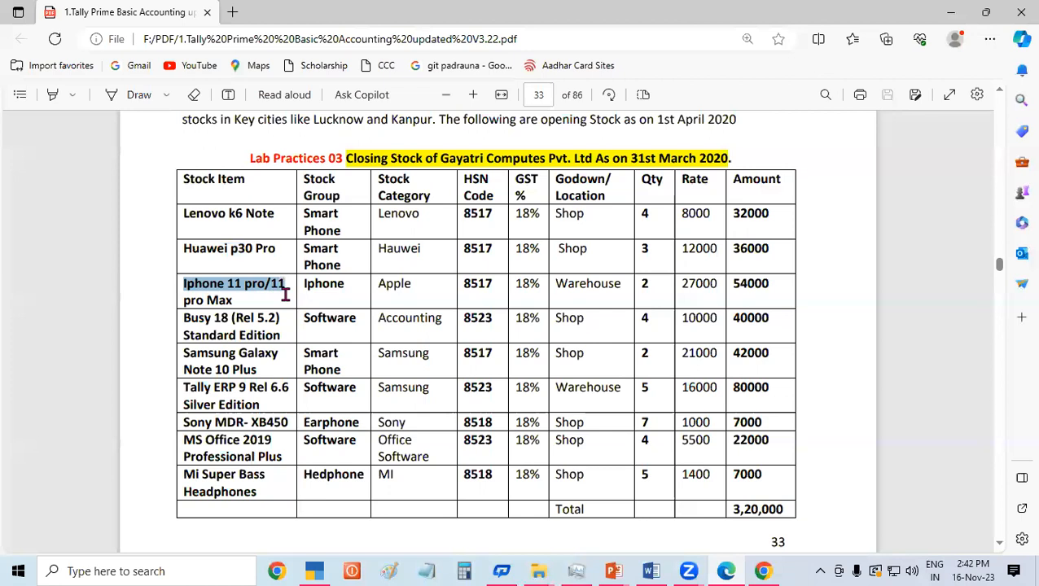
pyautogui.rightClick(259, 286)
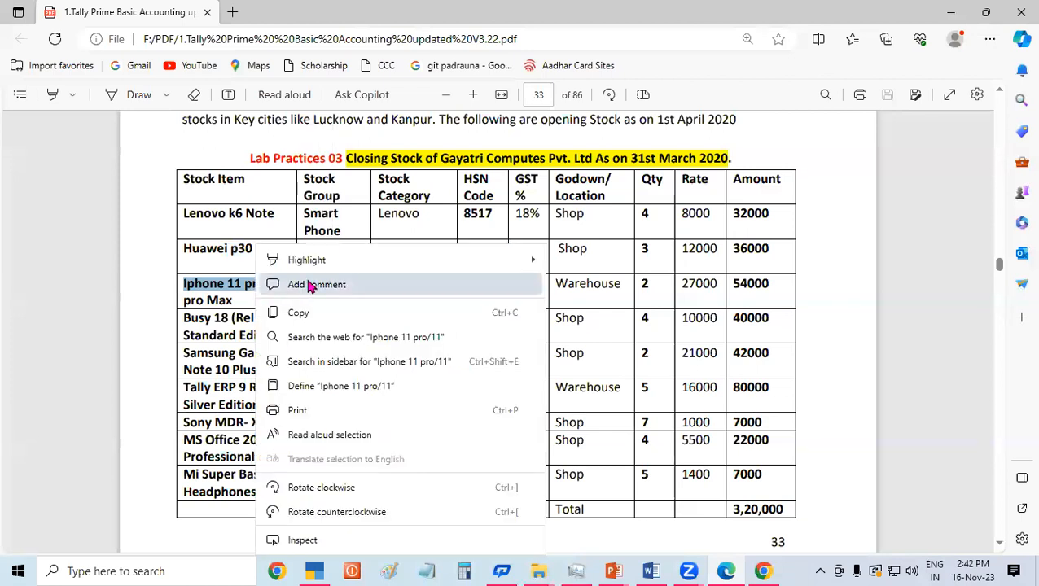
pyautogui.click(307, 314)
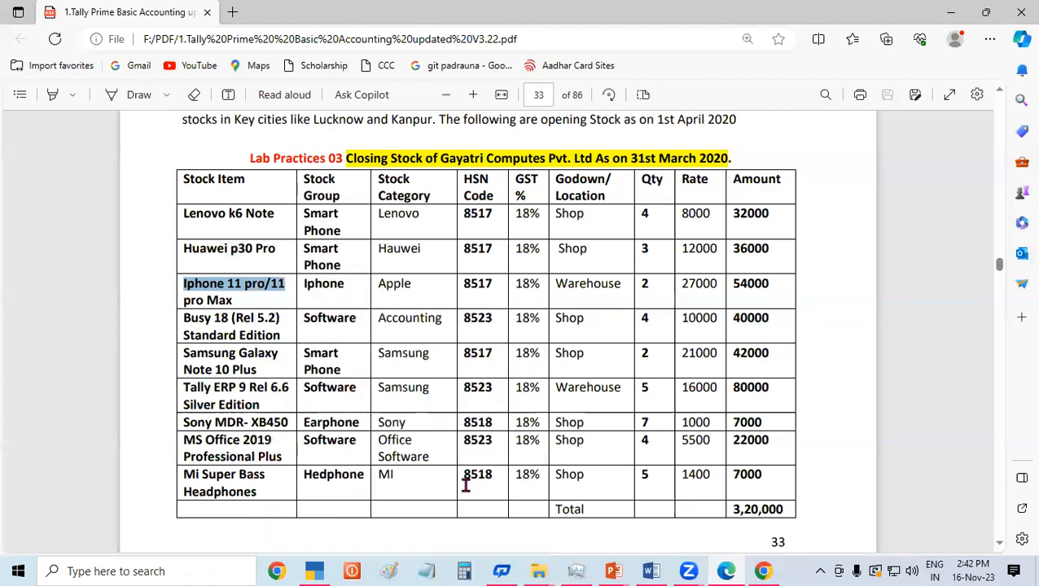
pyautogui.click(316, 572)
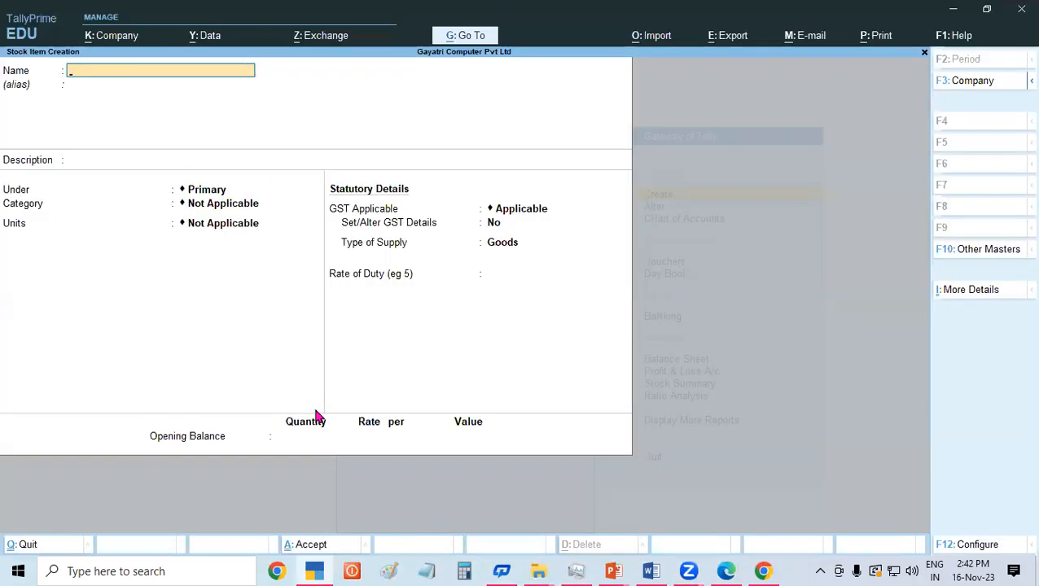
pyautogui.hotkey('ctrl', 'v')
pyautogui.write('PRO')
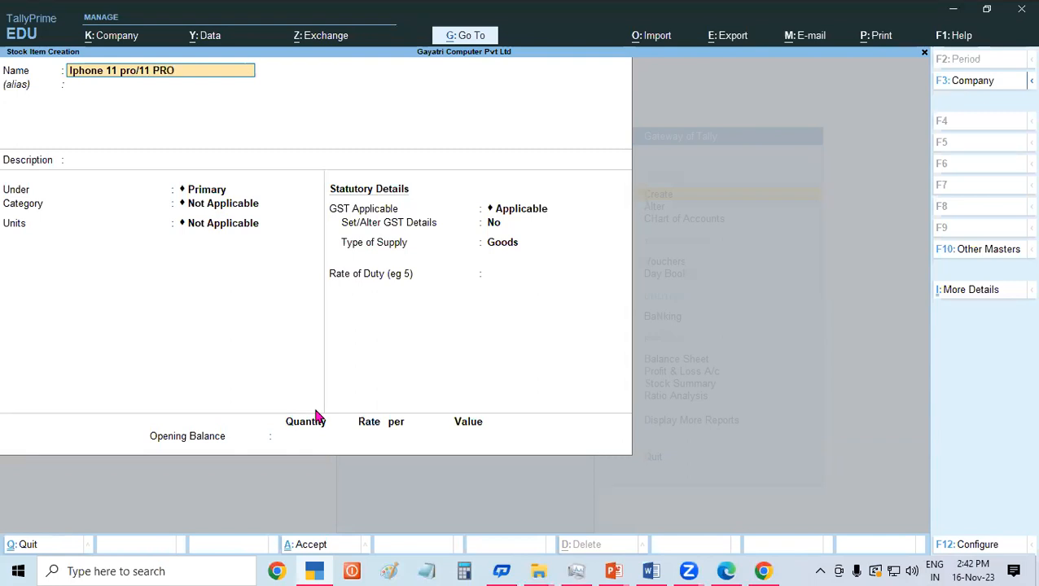
pyautogui.write(' MAX')
pyautogui.press('Return')
pyautogui.press('Return')
pyautogui.press('Return')
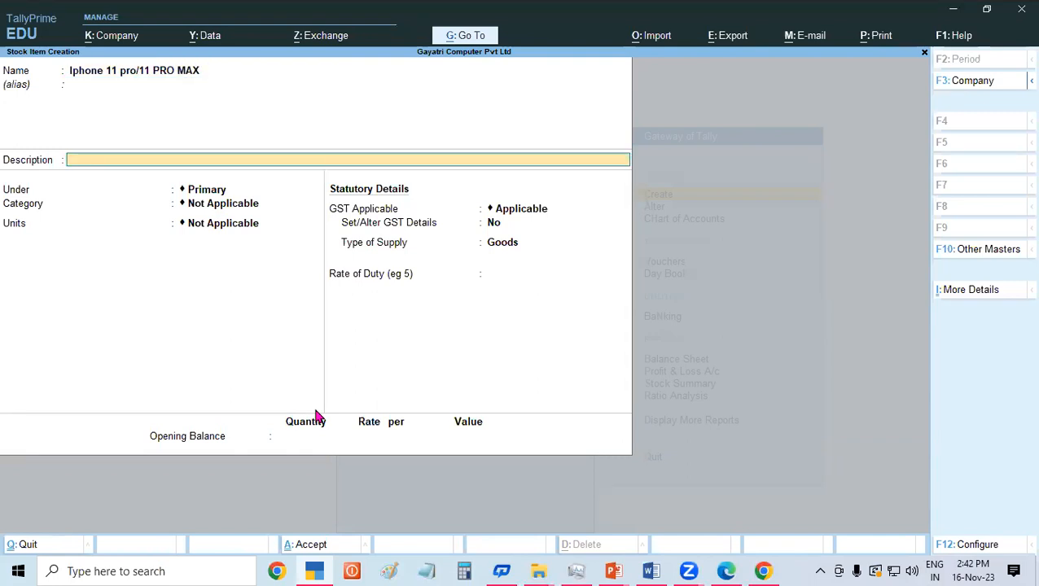
# Place Iphone 11 pro/11 PRO MAX under stock group Iphone and category APPLE.
pyautogui.write('IP')
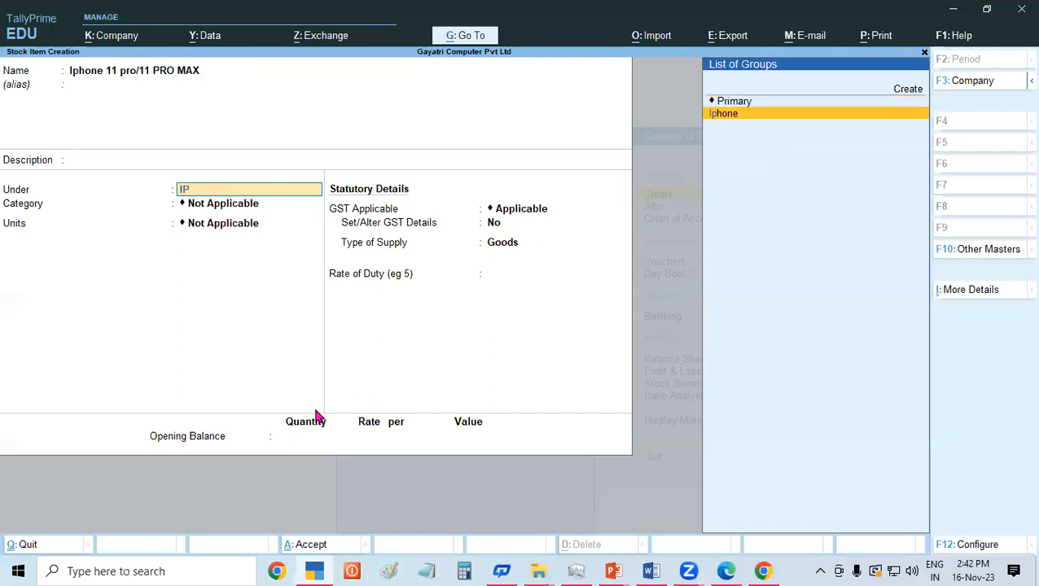
pyautogui.press('Return')
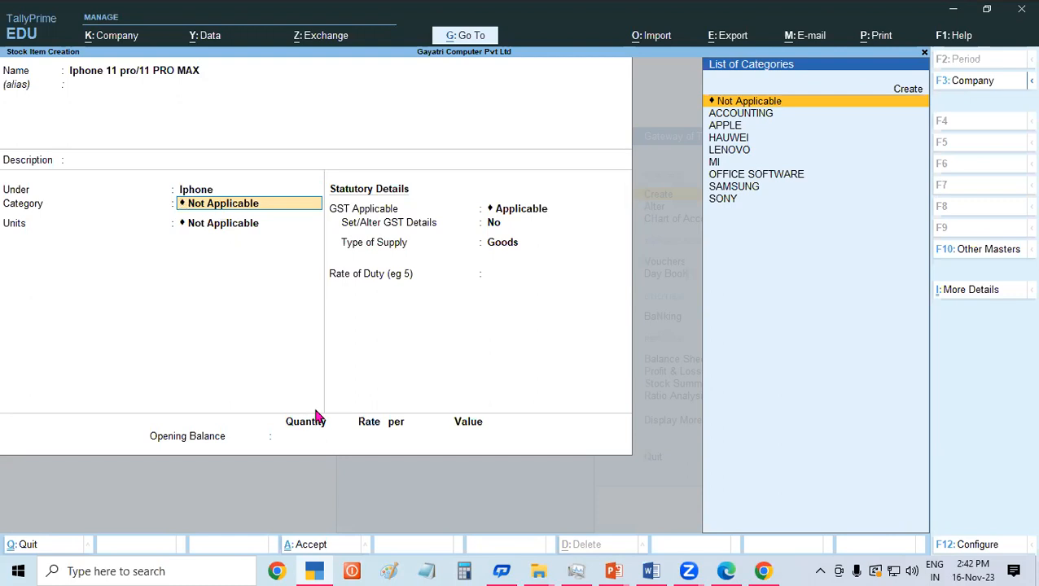
pyautogui.press('Down')
pyautogui.press('Down')
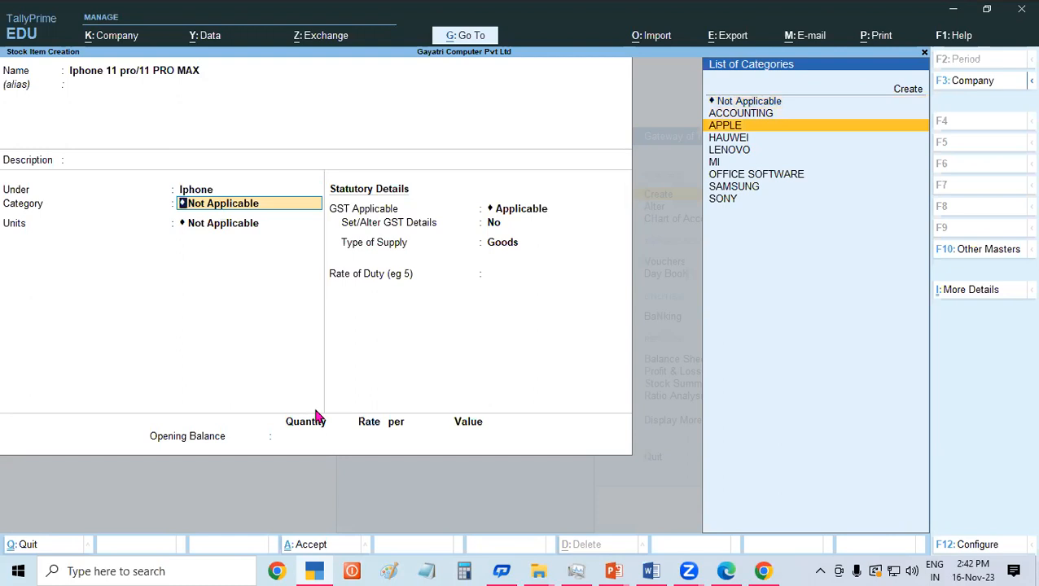
pyautogui.press('Return')
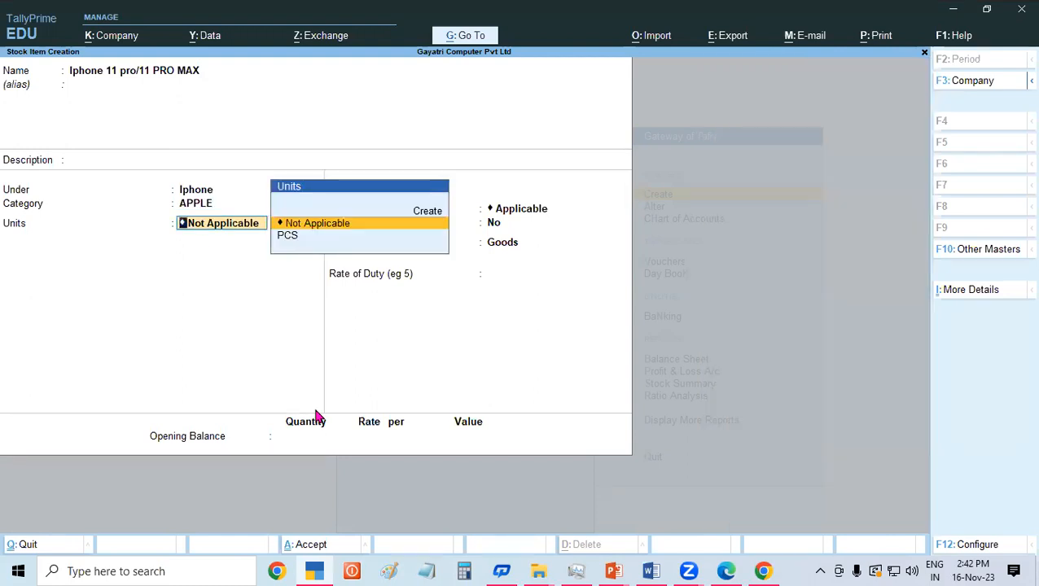
# Set the unit of Iphone 11 pro/11 PRO MAX to PCS with no alternate unit, keeping the default statutory details.
pyautogui.press('Down')
pyautogui.press('Return')
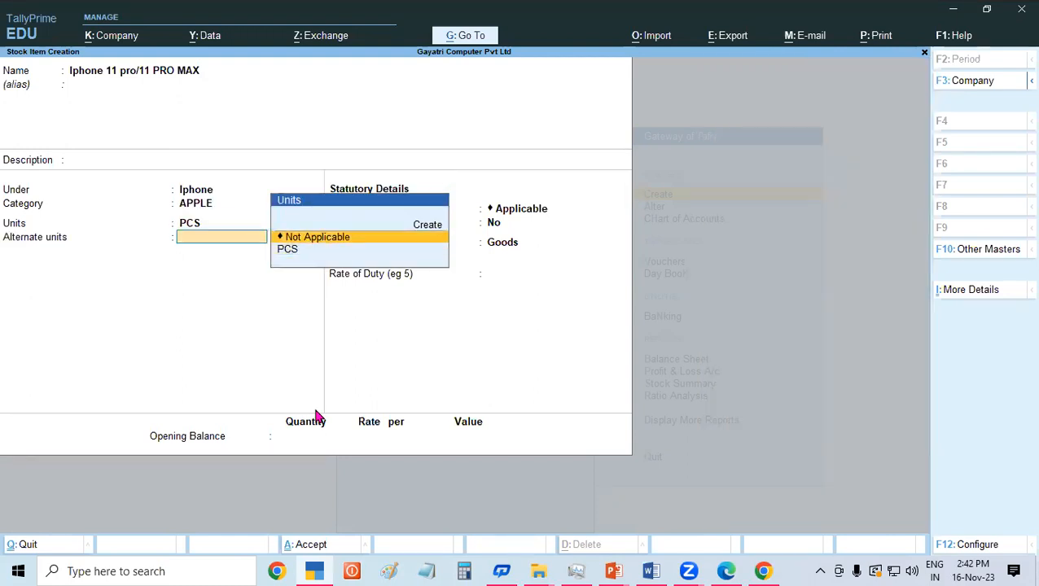
pyautogui.press('Return')
pyautogui.press('Return')
pyautogui.press('Return')
pyautogui.press('Return')
pyautogui.press('Return')
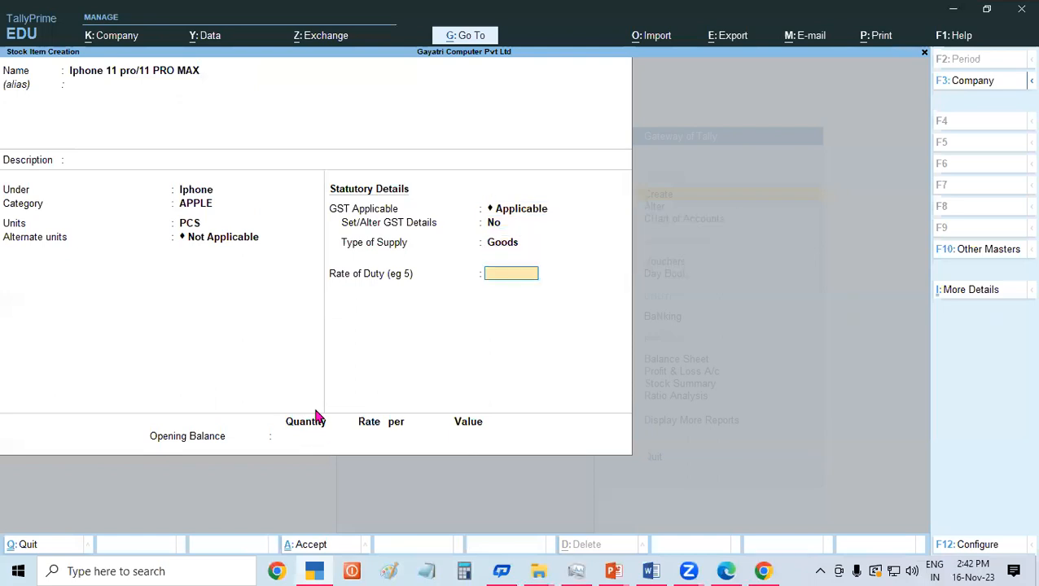
# Enter an opening balance of 2 PCS at location WAREHOUSE with rate 27,000 for Iphone 11 pro/11 PRO MAX and save the item.
pyautogui.write('2')
pyautogui.press('Return')
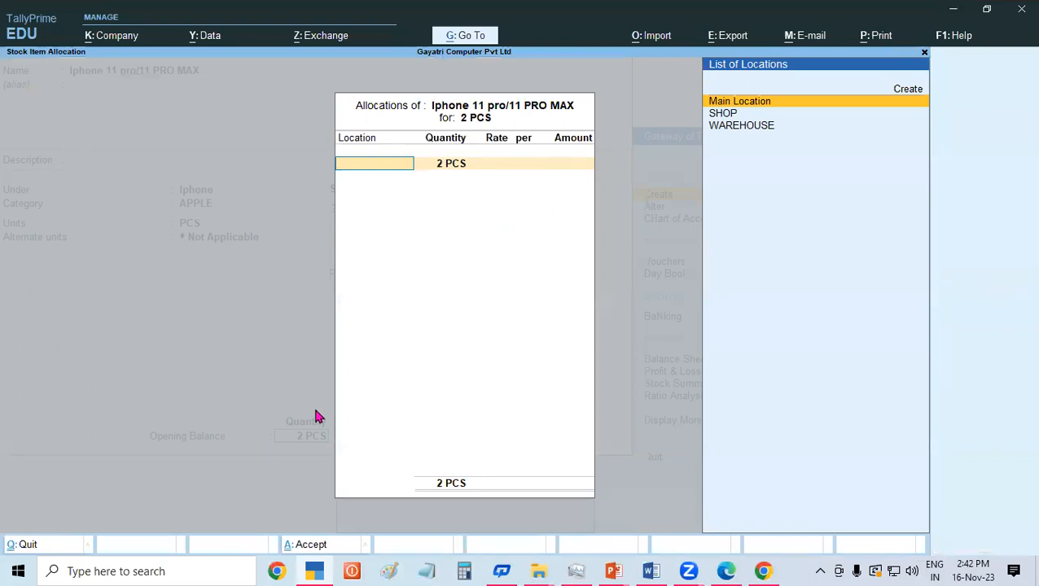
pyautogui.write('WARE')
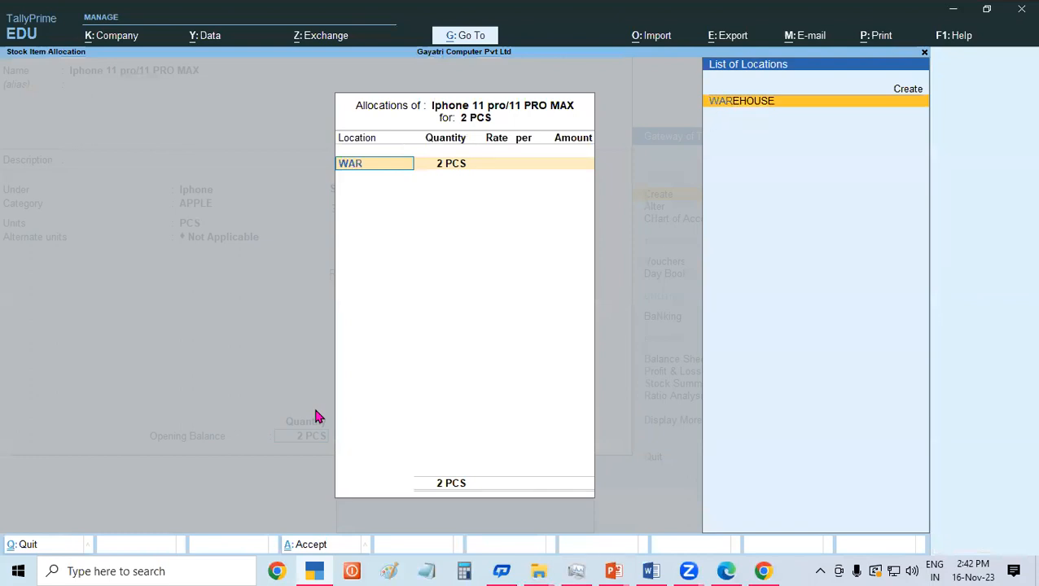
pyautogui.press('Return')
pyautogui.press('Return')
pyautogui.write('27000')
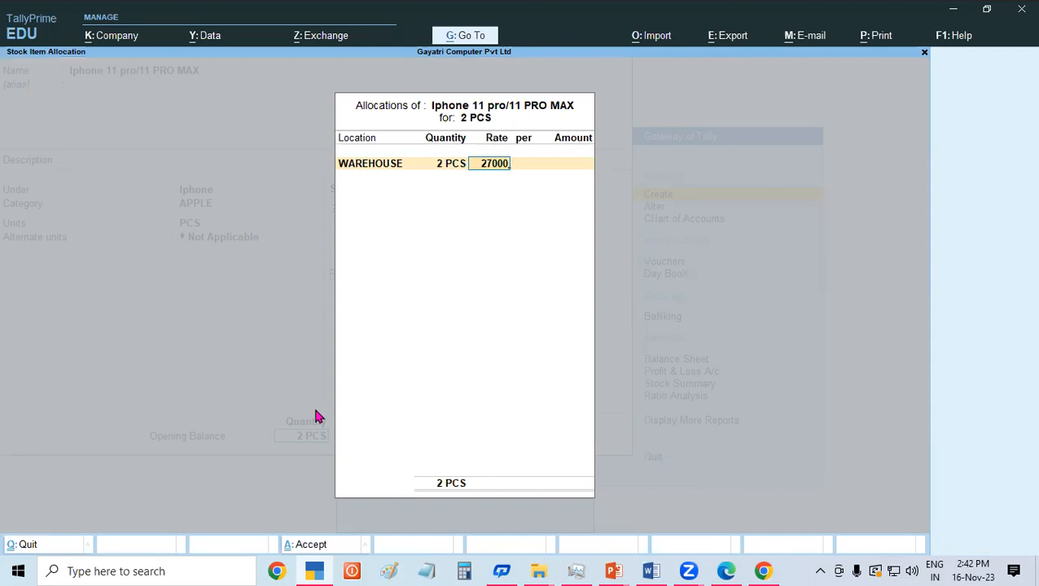
pyautogui.press('Return')
pyautogui.press('Return')
pyautogui.press('Return')
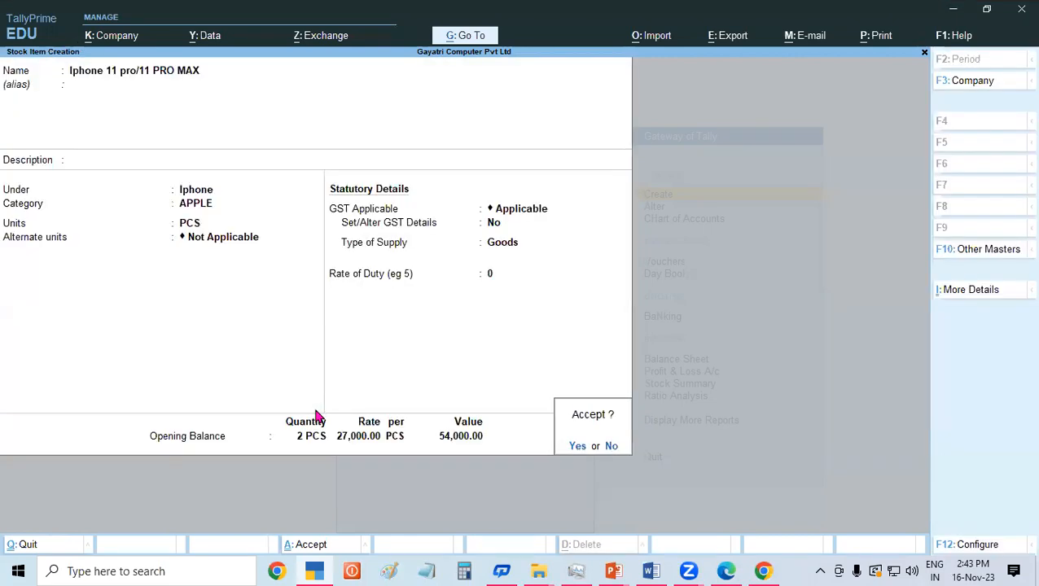
pyautogui.press('Return')
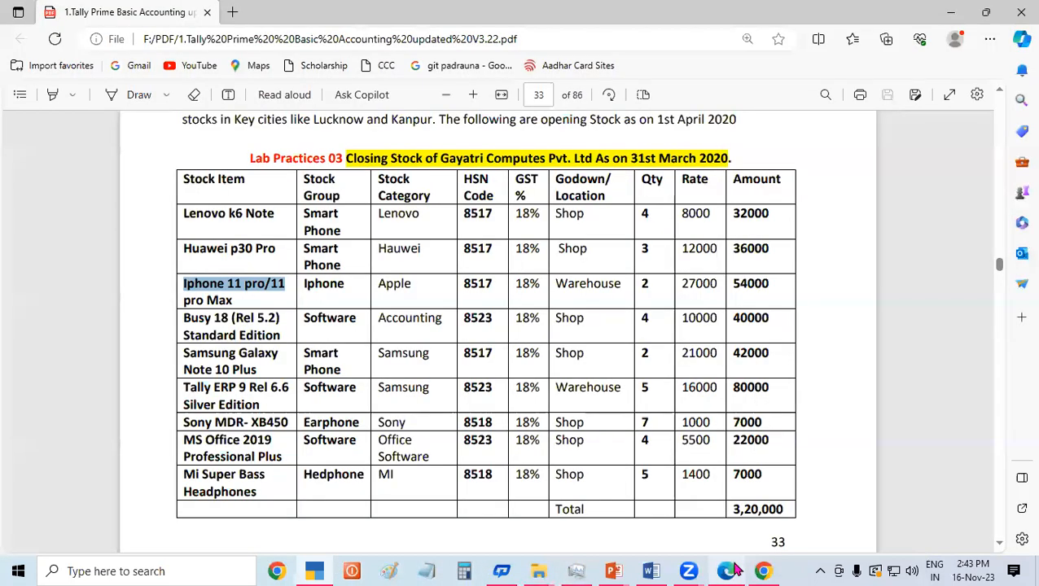
# Copy Busy 18 (Rel 5.2) from the Edge PDF into the new TallyPrime stock item and complete its name as Busy 18 (Rel 5.2) STANDARD EDITION.
pyautogui.click(725, 571)
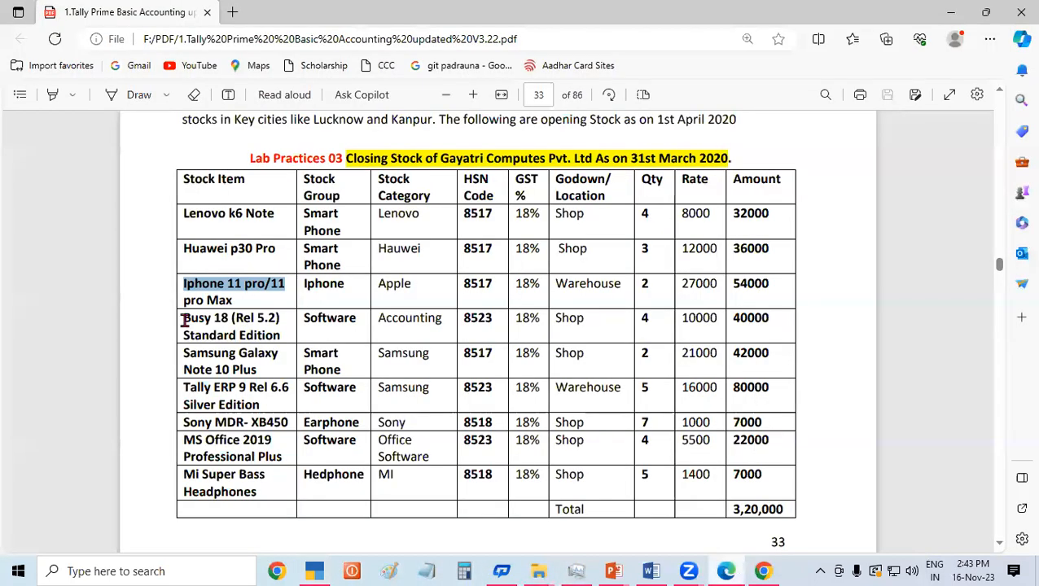
pyautogui.moveTo(184, 320); pyautogui.dragTo(277, 322)
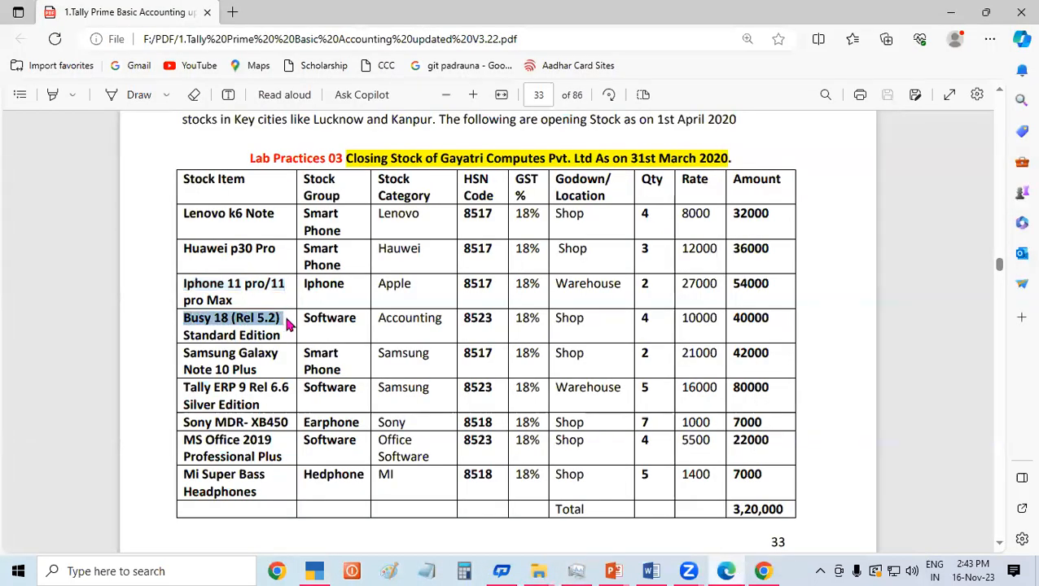
pyautogui.rightClick(255, 326)
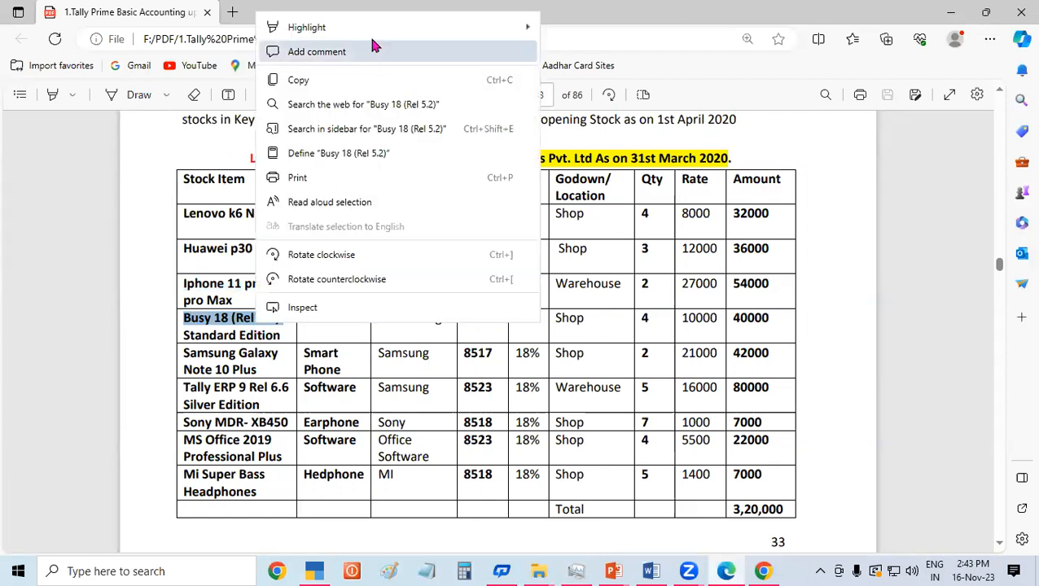
pyautogui.click(331, 81)
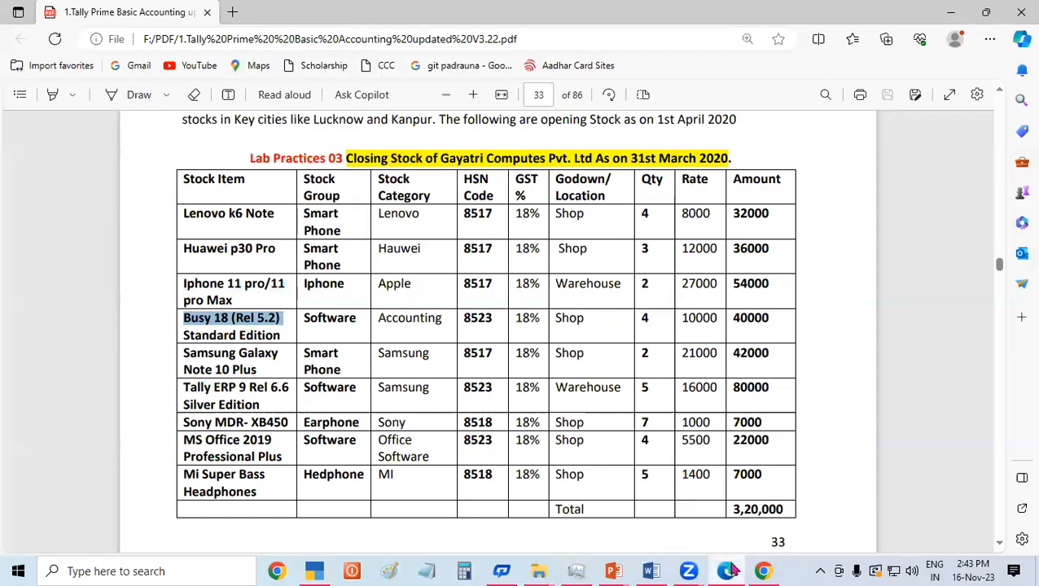
pyautogui.moveTo(359, 571)
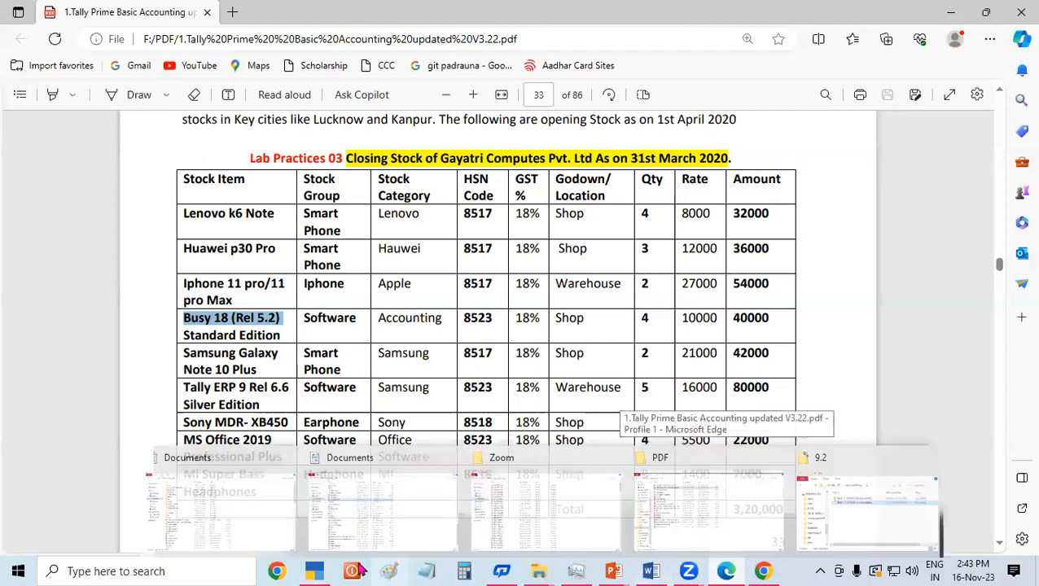
pyautogui.moveTo(314, 571)
pyautogui.click(314, 522)
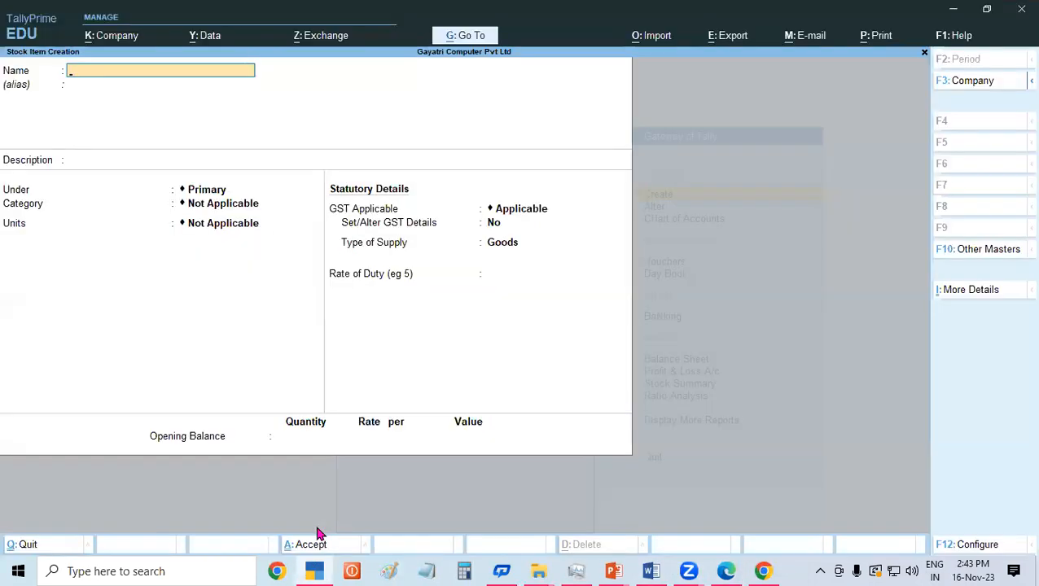
pyautogui.hotkey('ctrl', 'alt', 'v')
pyautogui.write('STA')
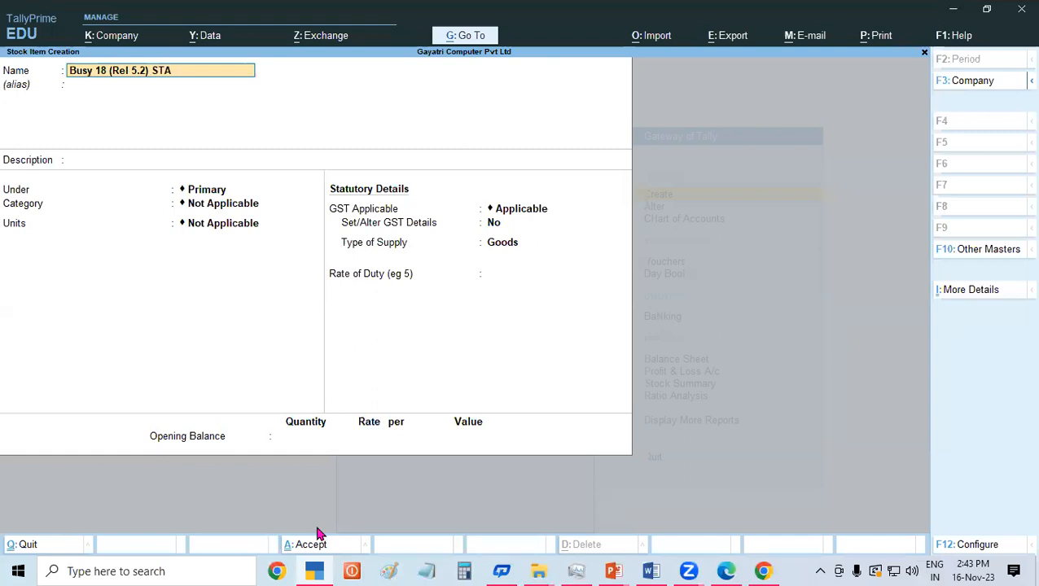
pyautogui.write('NDARD EDITION')
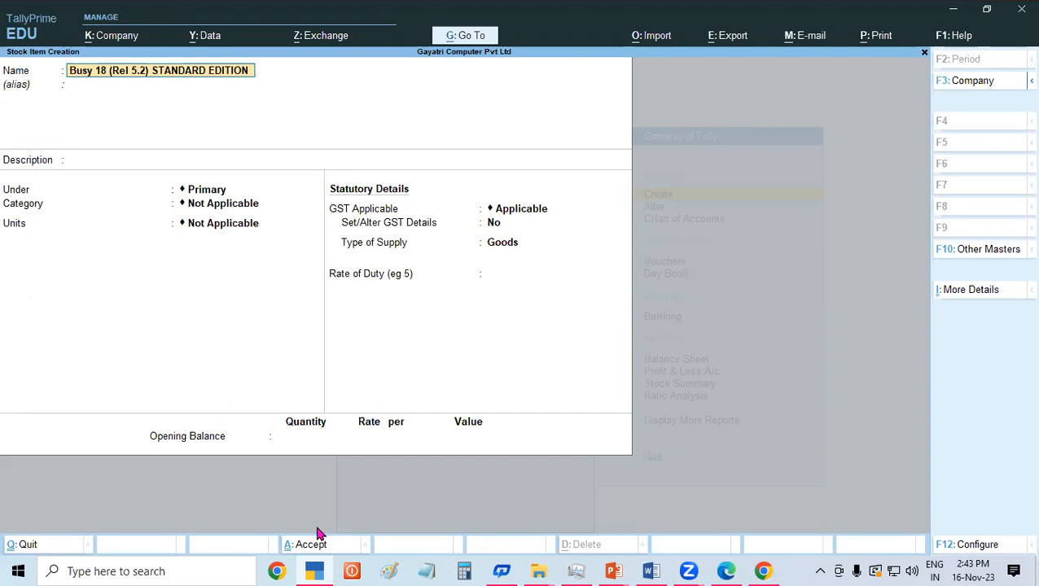
# Place Busy 18 (Rel 5.2) STANDARD EDITION under stock group SOFTWARE and category ACCOUNTING.
pyautogui.press('Return')
pyautogui.press('Return')
pyautogui.press('Return')
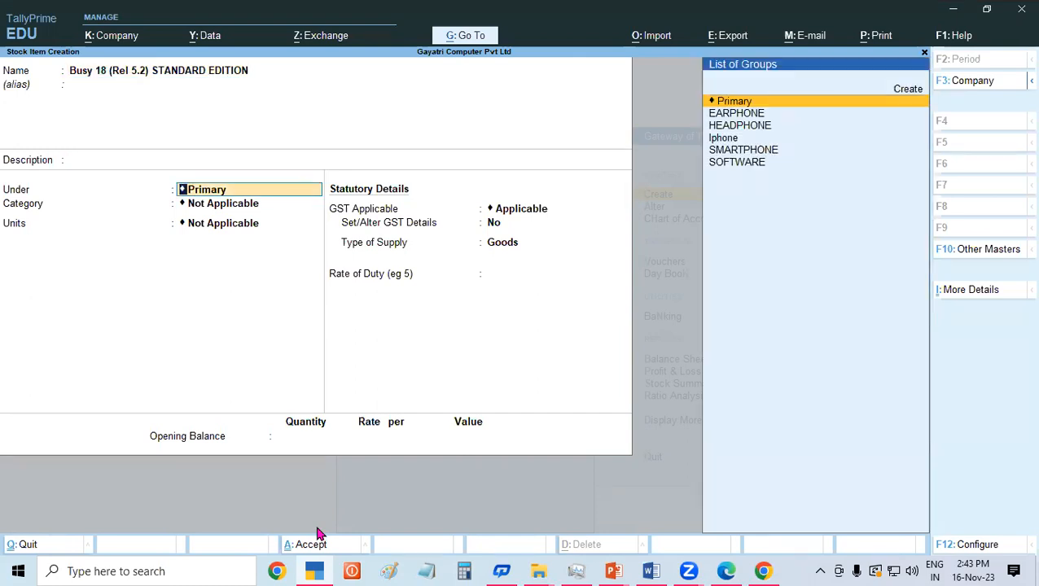
pyautogui.write('SOF')
pyautogui.press('Return')
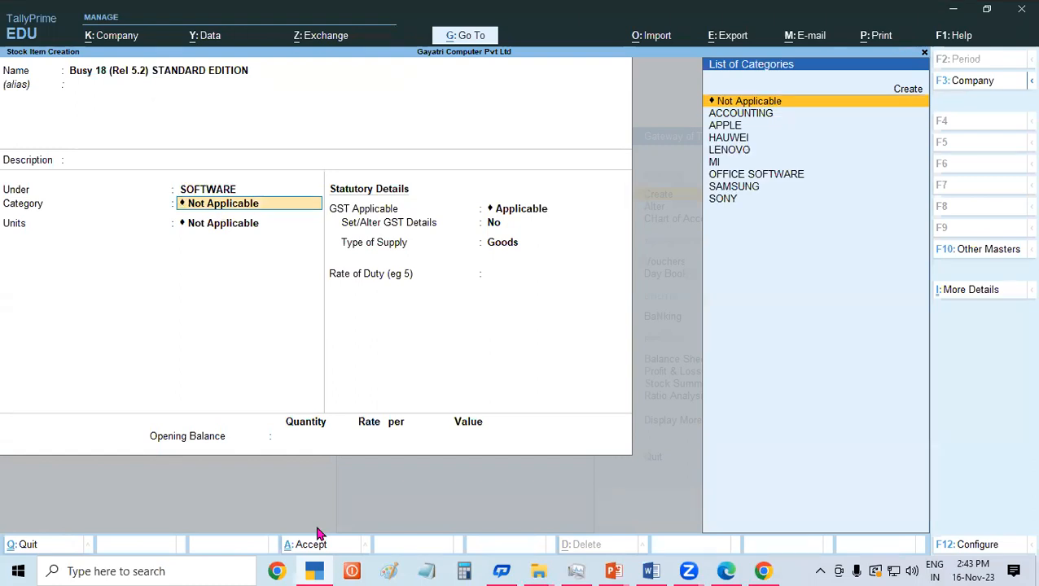
pyautogui.write('AC')
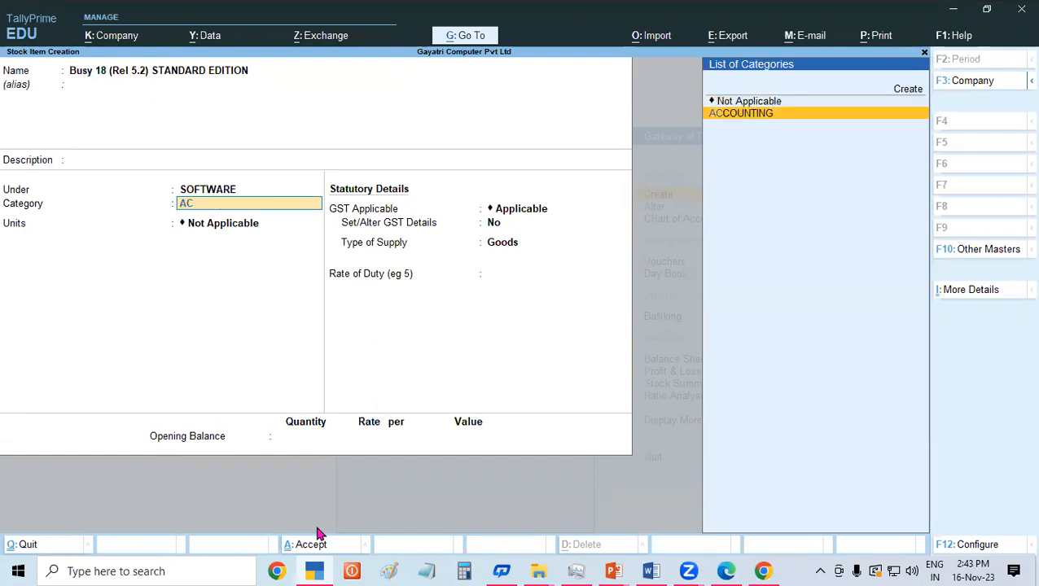
pyautogui.press('Return')
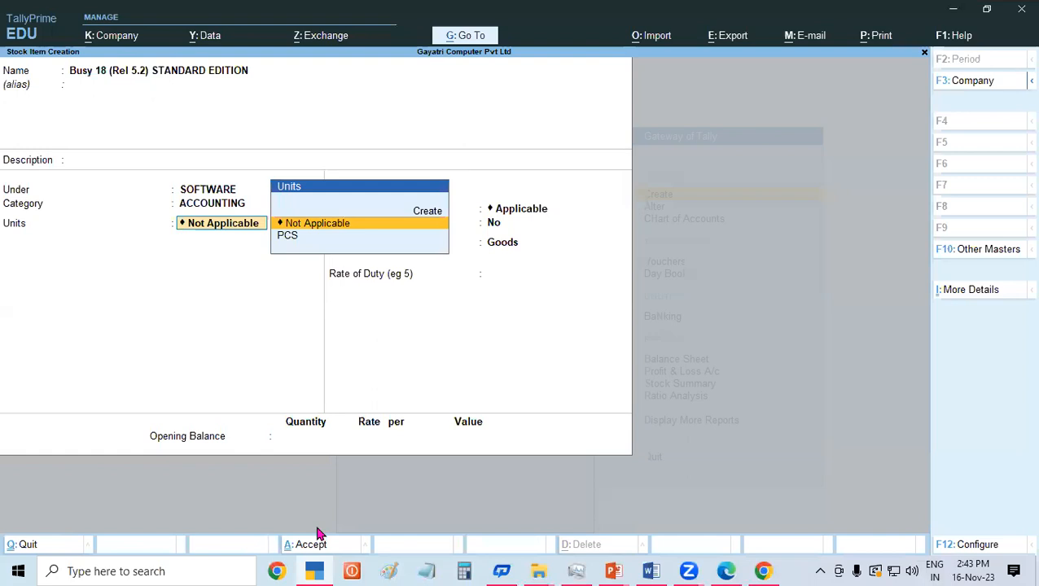
# Set the unit of Busy 18 (Rel 5.2) STANDARD EDITION to PCS with no alternate unit, keeping the default statutory details.
pyautogui.press('Down')
pyautogui.press('Return')
pyautogui.press('Return')
pyautogui.press('Return')
pyautogui.press('Return')
pyautogui.press('Return')
pyautogui.press('Return')
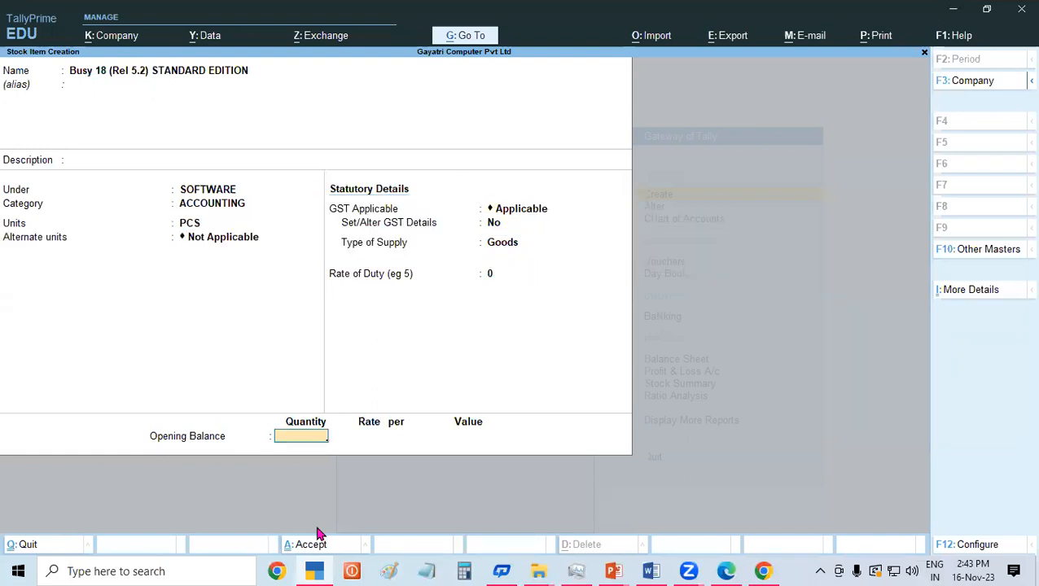
# Enter an opening balance of 4 PCS at location SHOP with rate 10,000 for Busy 18 (Rel 5.2) STANDARD EDITION and save the item.
pyautogui.write('4')
pyautogui.press('Return')
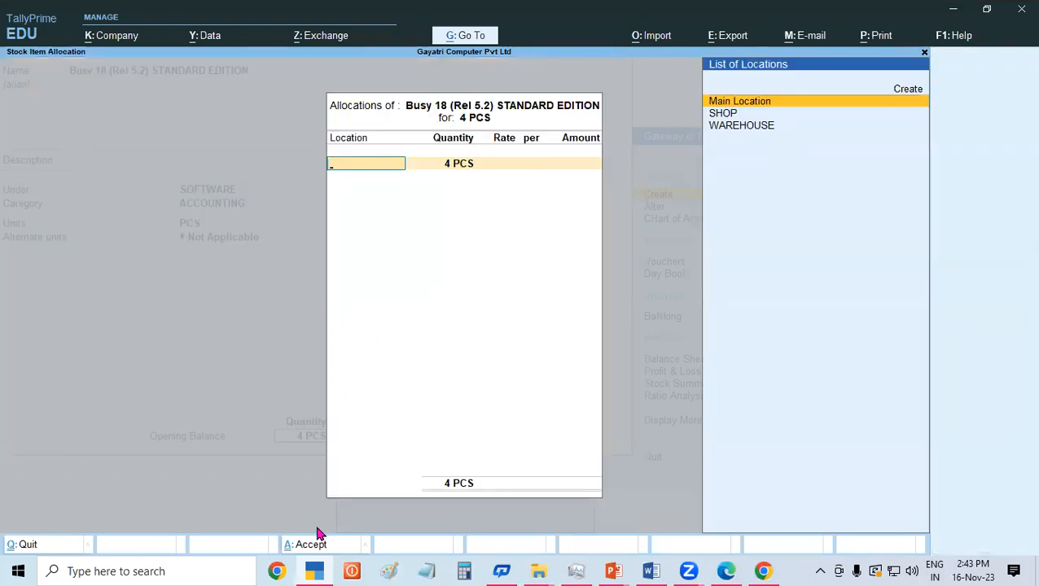
pyautogui.press('Down')
pyautogui.press('Return')
pyautogui.press('Return')
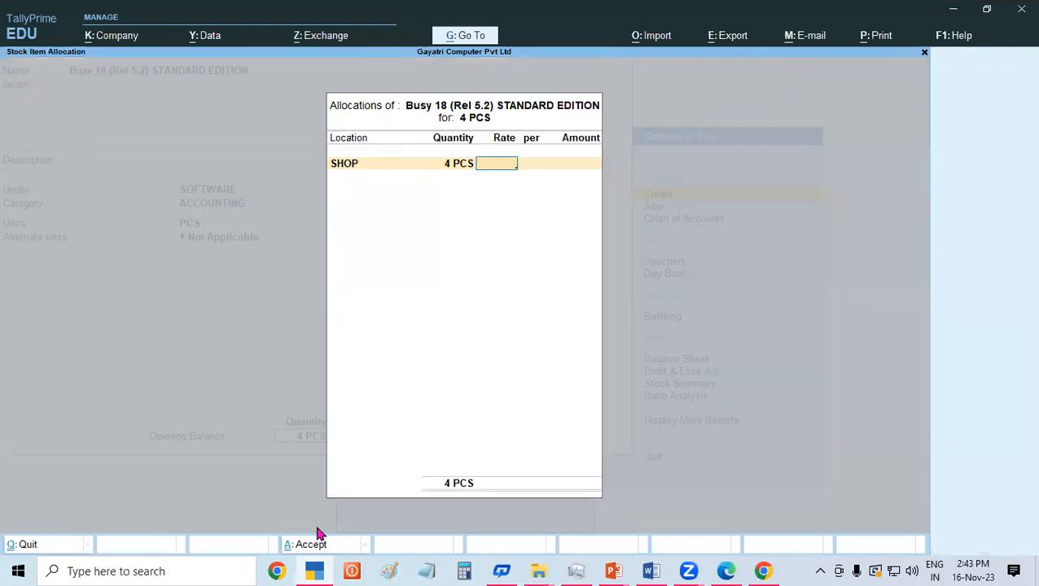
pyautogui.write('10000')
pyautogui.press('Return')
pyautogui.press('Return')
pyautogui.press('Return')
pyautogui.press('Return')
pyautogui.press('Return')
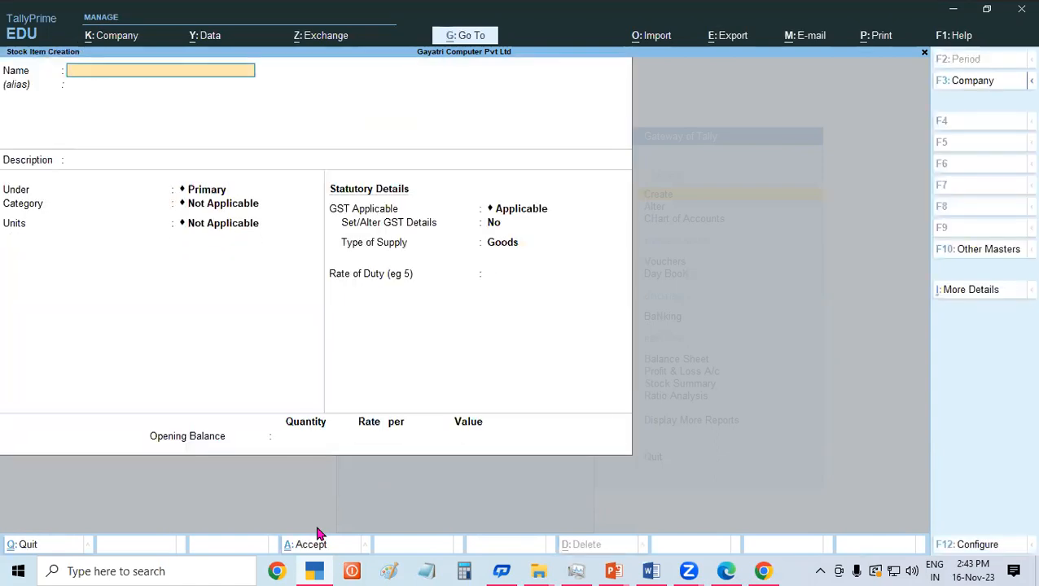
# Copy Samsung Galaxy Note 10 Plus from the Edge PDF into the name of the new TallyPrime stock item.
pyautogui.click(727, 571)
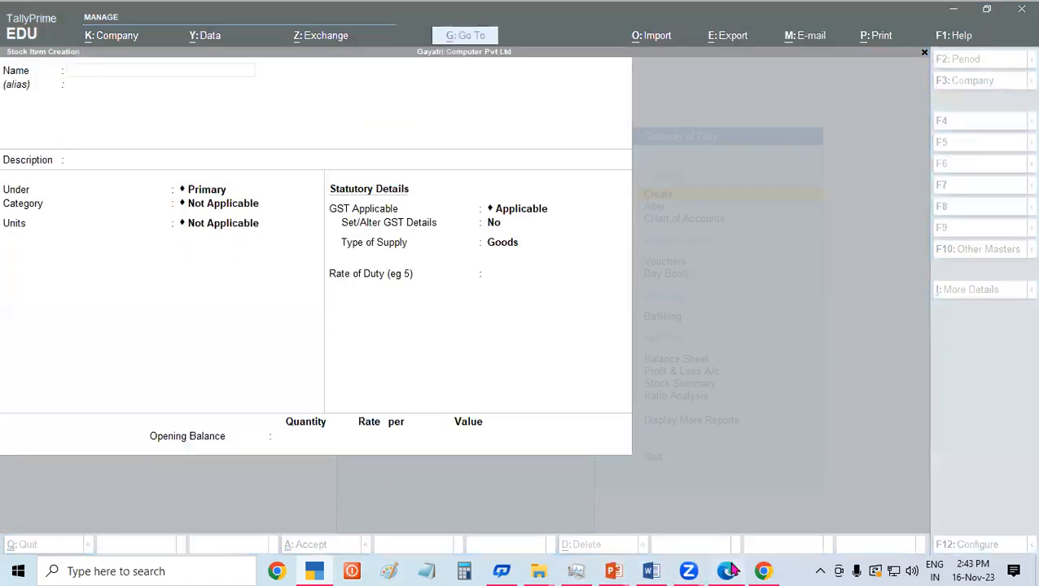
pyautogui.moveTo(182, 353); pyautogui.dragTo(262, 367)
pyautogui.rightClick(238, 365)
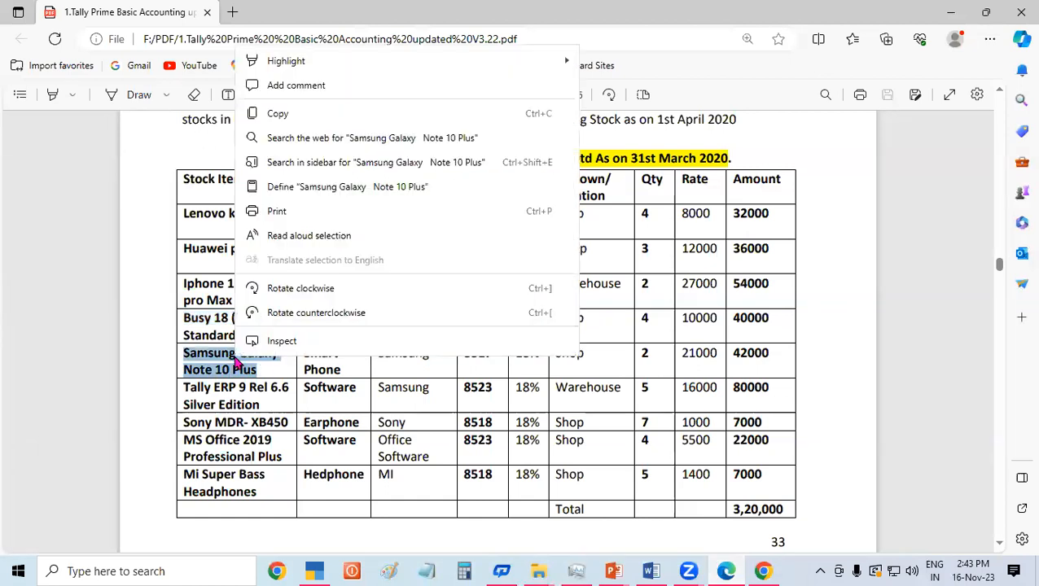
pyautogui.click(278, 114)
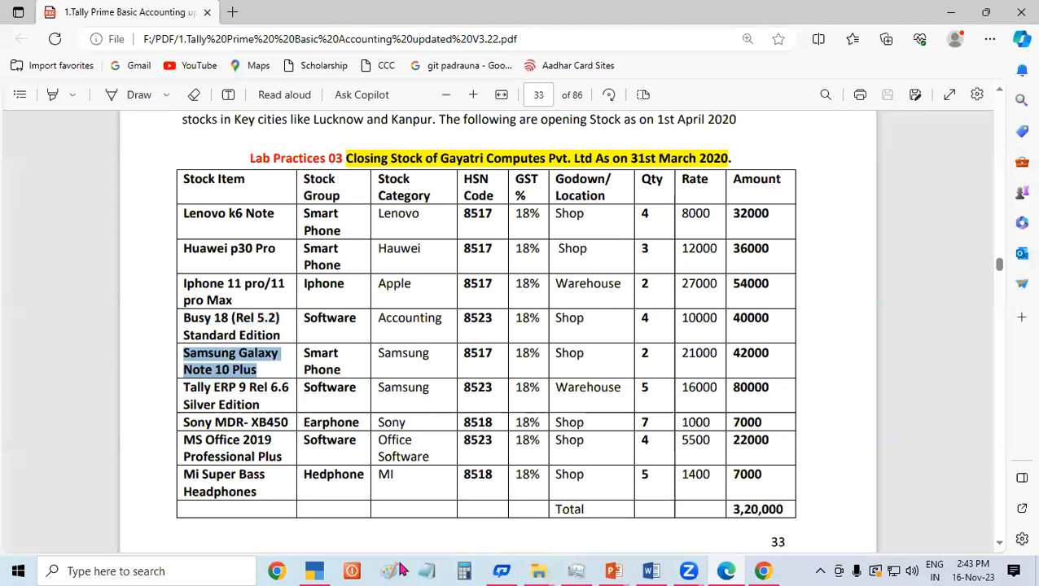
pyautogui.click(315, 571)
pyautogui.hotkey('ctrl', 'v')
# Place Samsung Galaxy Note 10 Plus under stock group SMARTPHONE and category SAMSUNG.
pyautogui.press('Return')
pyautogui.press('Return')
pyautogui.press('Return')
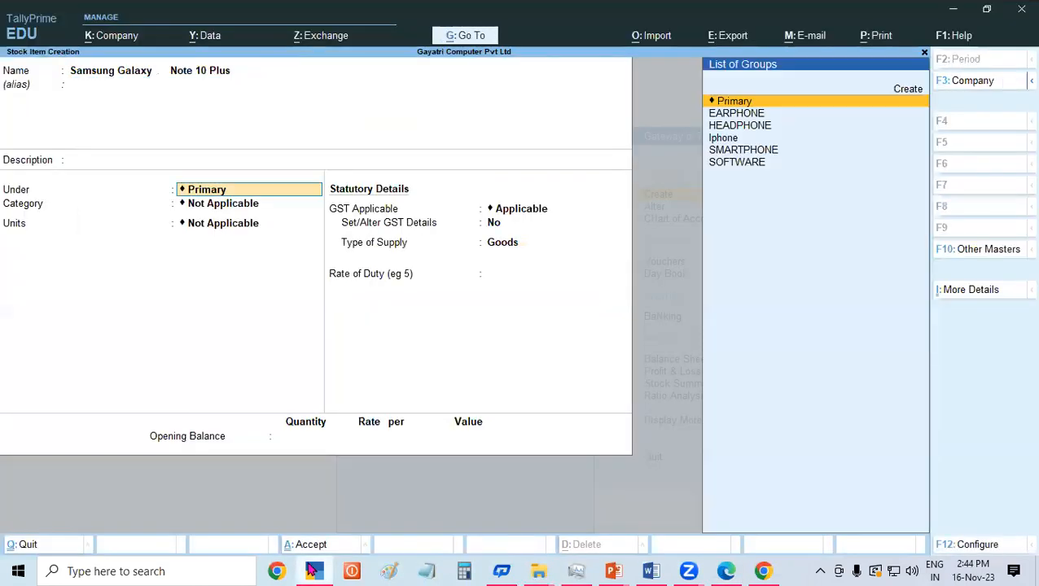
pyautogui.write('SMA')
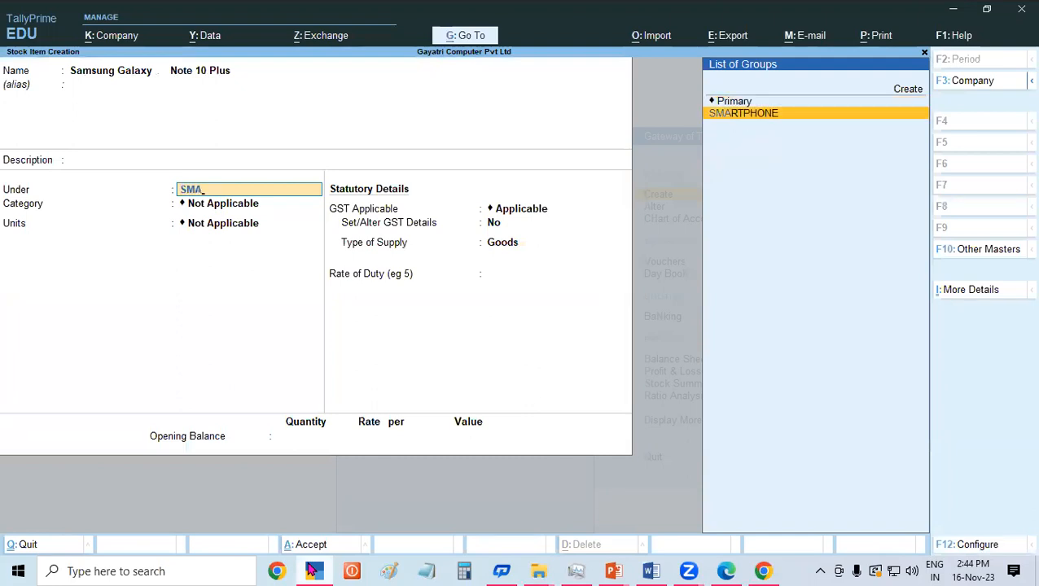
pyautogui.press('Return')
pyautogui.write('SA')
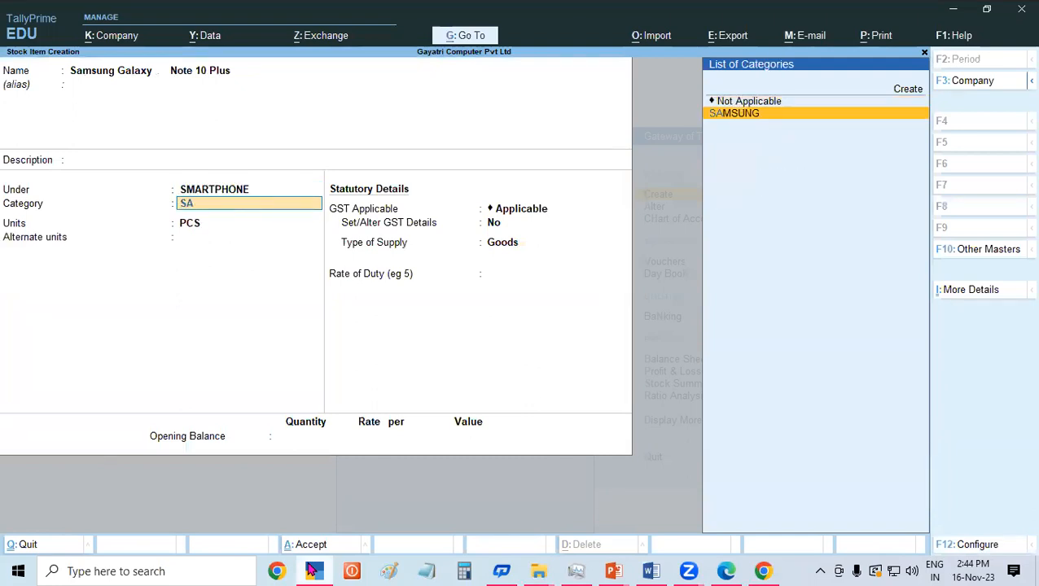
pyautogui.press('Return')
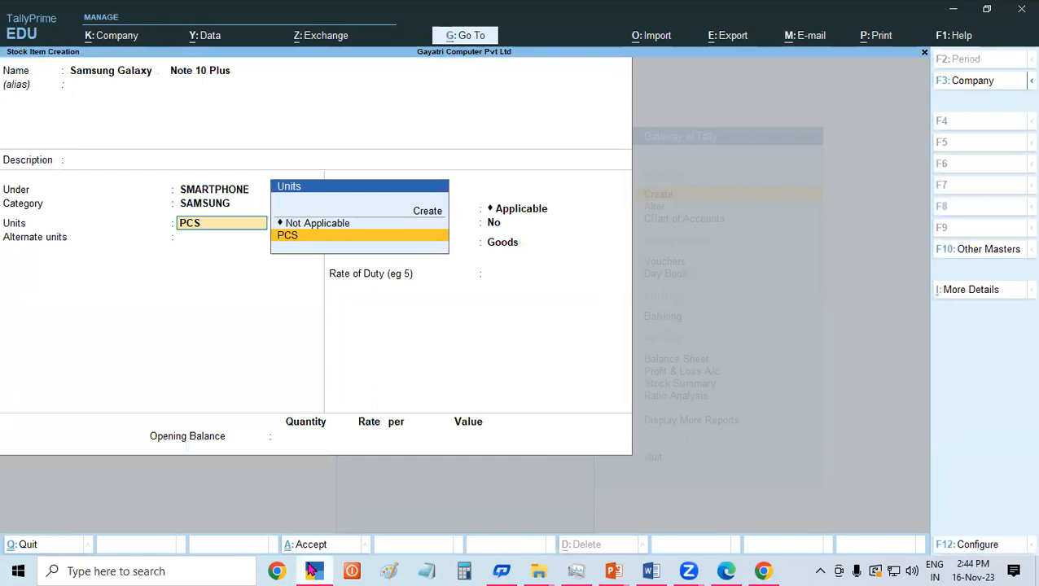
# Keep PCS as the unit of Samsung Galaxy Note 10 Plus, with no alternate unit and the default statutory details.
pyautogui.press('Return')
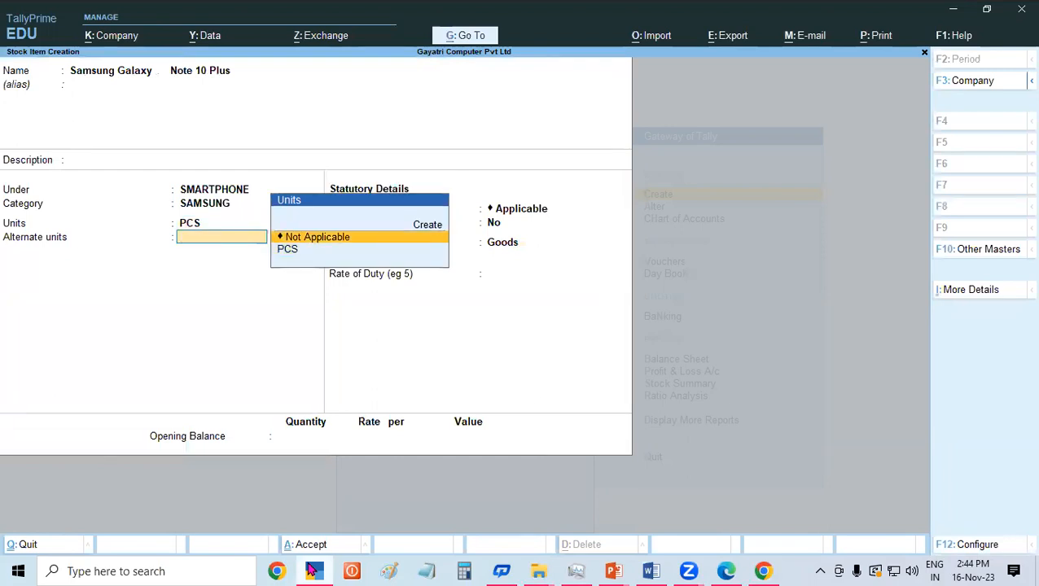
pyautogui.press('Return')
pyautogui.press('Return')
pyautogui.press('Return')
pyautogui.press('Return')
pyautogui.press('Return')
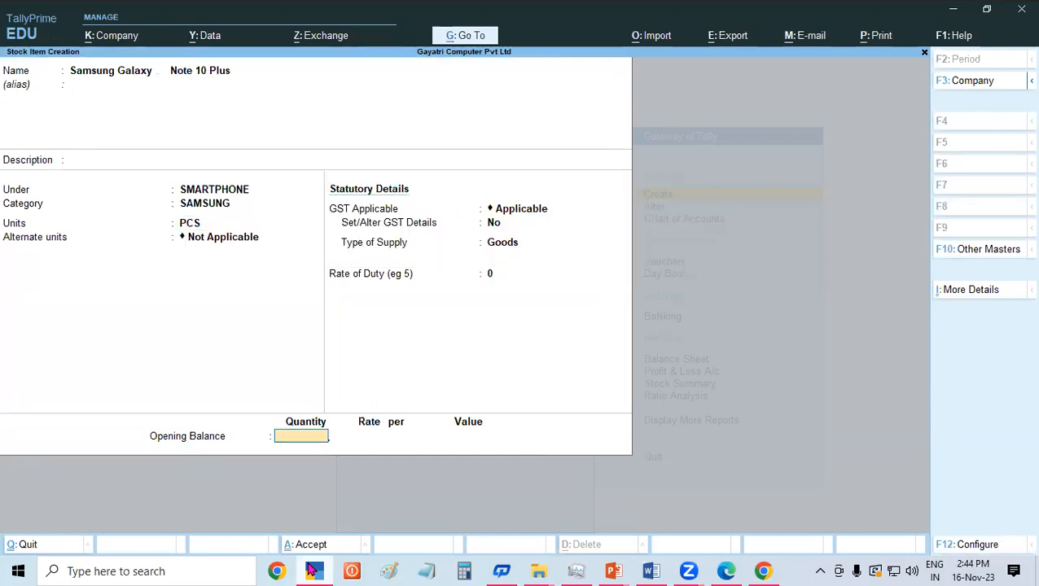
# Enter an opening balance of 2 PCS at location SHOP with rate 21,000 for Samsung Galaxy Note 10 Plus and save the item.
pyautogui.write('2')
pyautogui.press('Return')
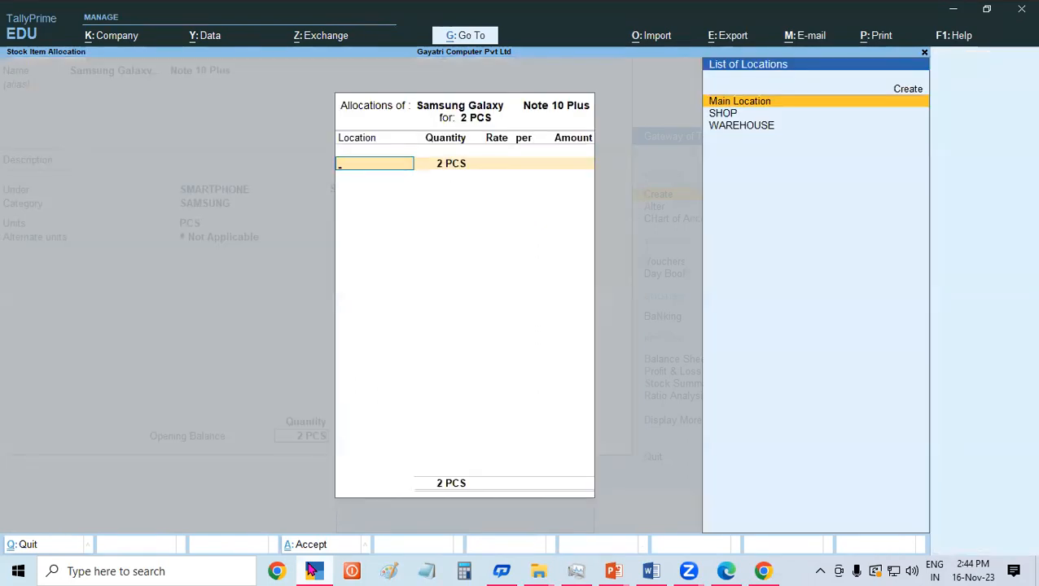
pyautogui.press('Down')
pyautogui.press('Return')
pyautogui.press('Return')
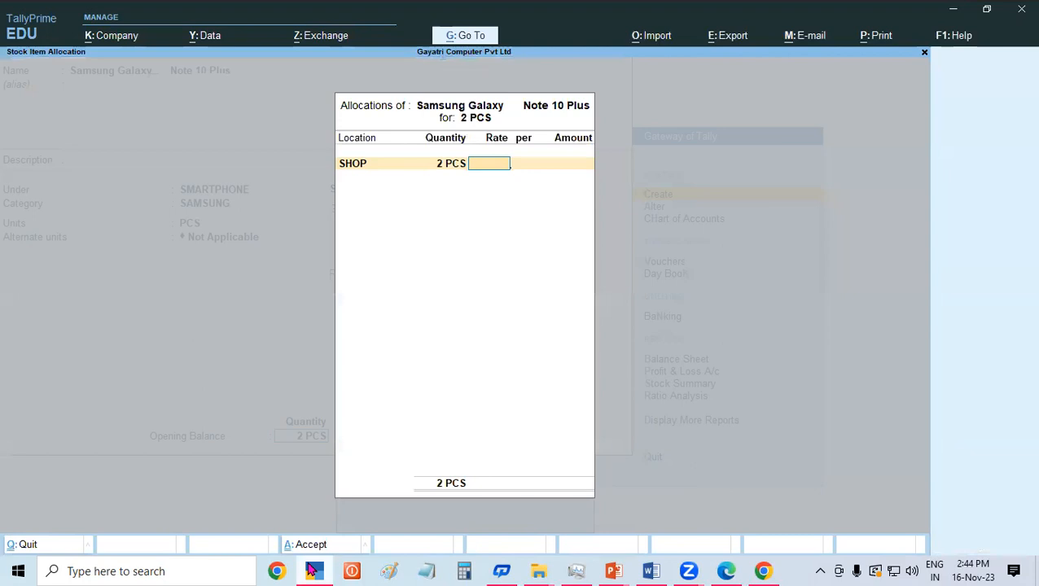
pyautogui.write('21000')
pyautogui.press('Return')
pyautogui.press('Return')
pyautogui.hotkey('ctrl', 'a')
pyautogui.hotkey('ctrl', 'a')
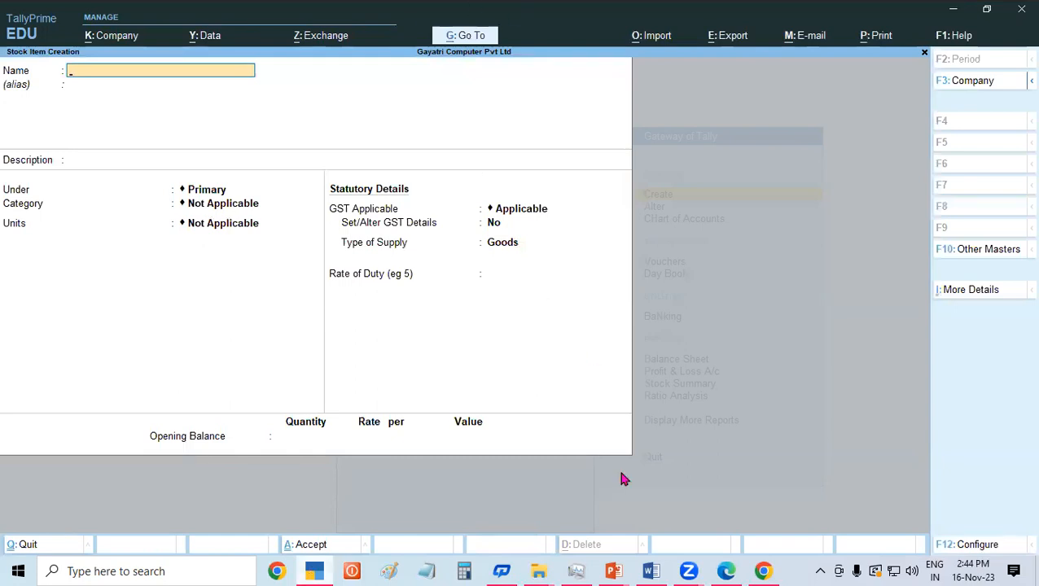
# Copy Tally ERP 9 Rel 6.6 Silver Edition from the Edge PDF into the name of the new TallyPrime stock item.
pyautogui.click(727, 571)
pyautogui.moveTo(184, 388); pyautogui.dragTo(265, 407)
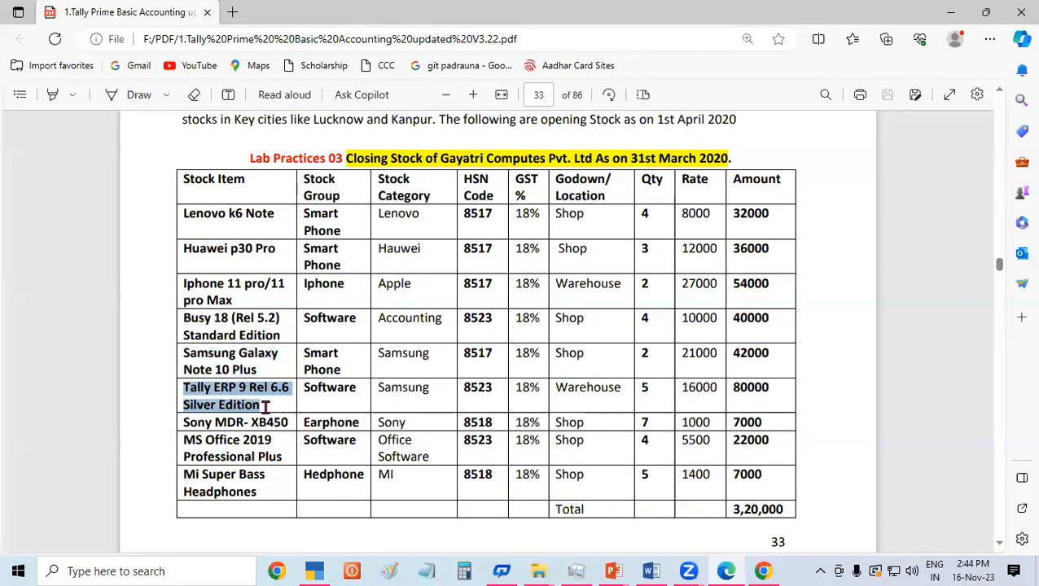
pyautogui.rightClick(255, 391)
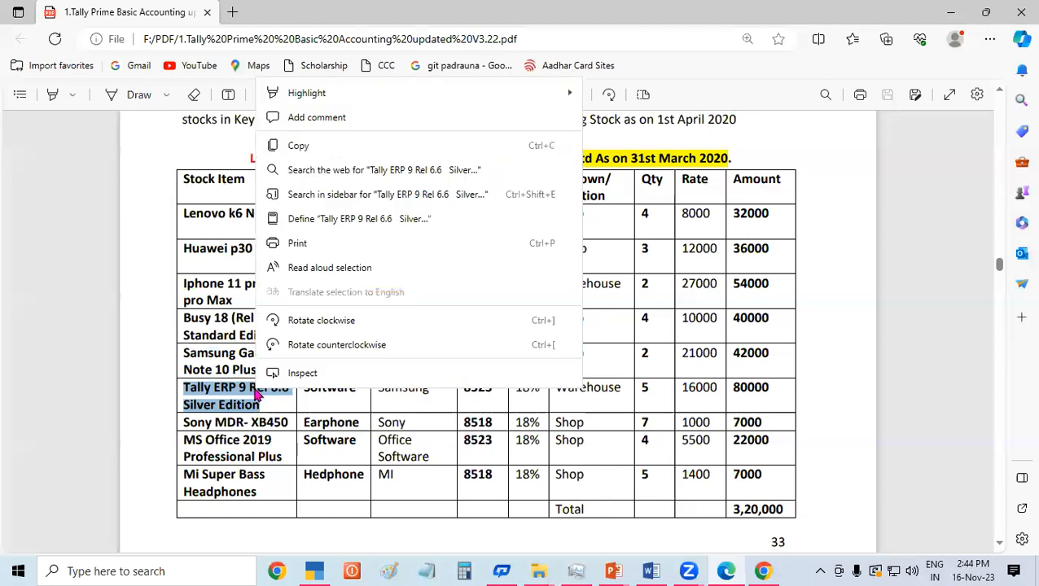
pyautogui.click(327, 146)
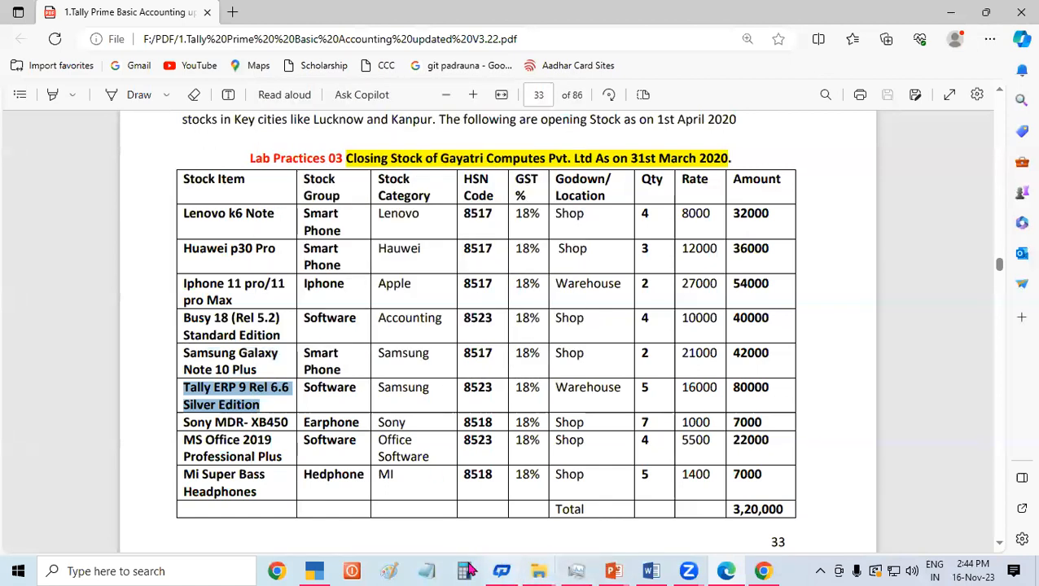
pyautogui.click(315, 571)
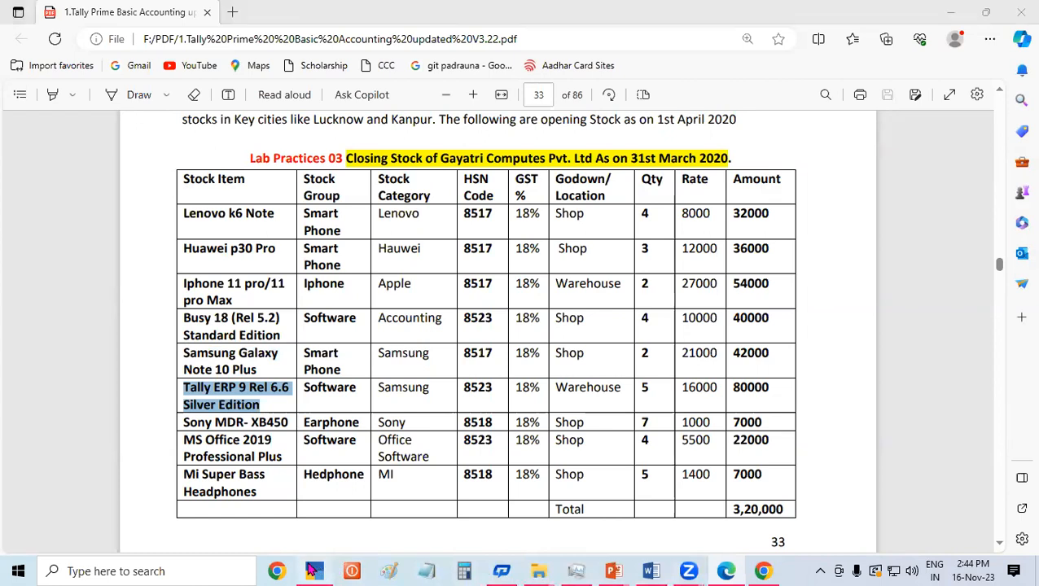
pyautogui.hotkey('ctrl', 'v')
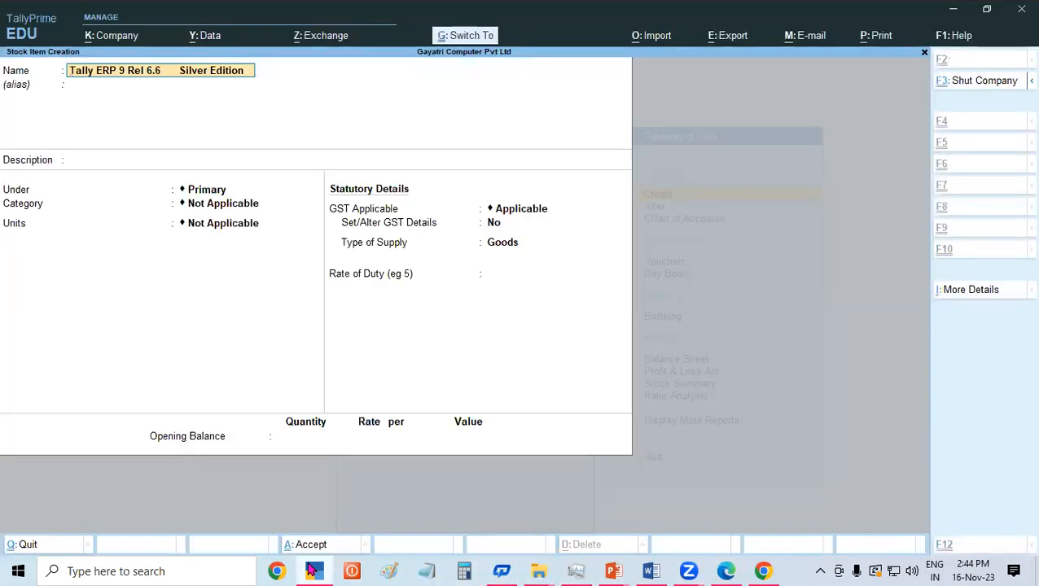
pyautogui.press('Return')
pyautogui.press('Return')
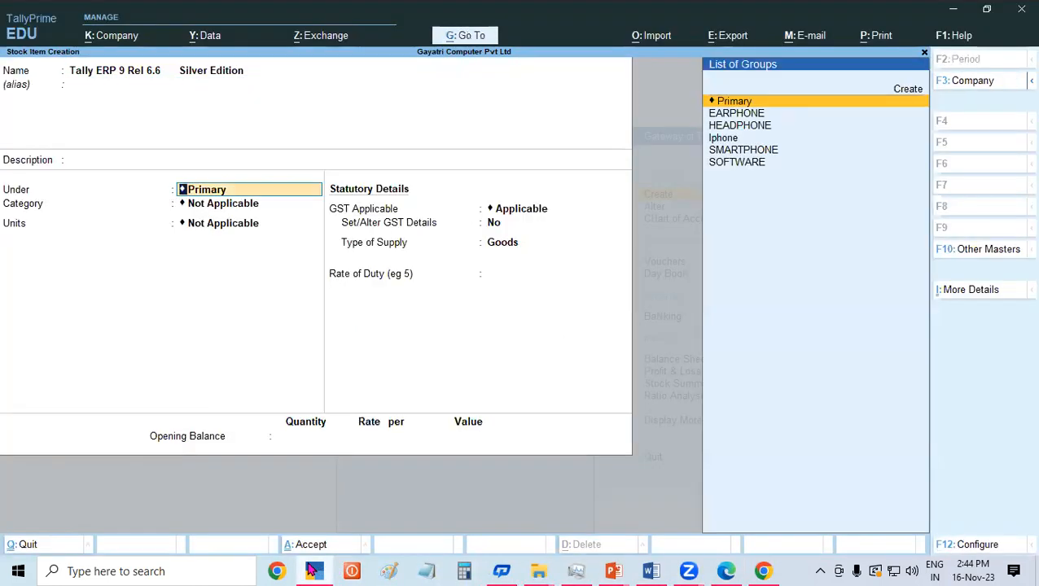
# Place Tally ERP 9 Rel 6.6 Silver Edition under stock group SOFTWARE.
pyautogui.write('A')
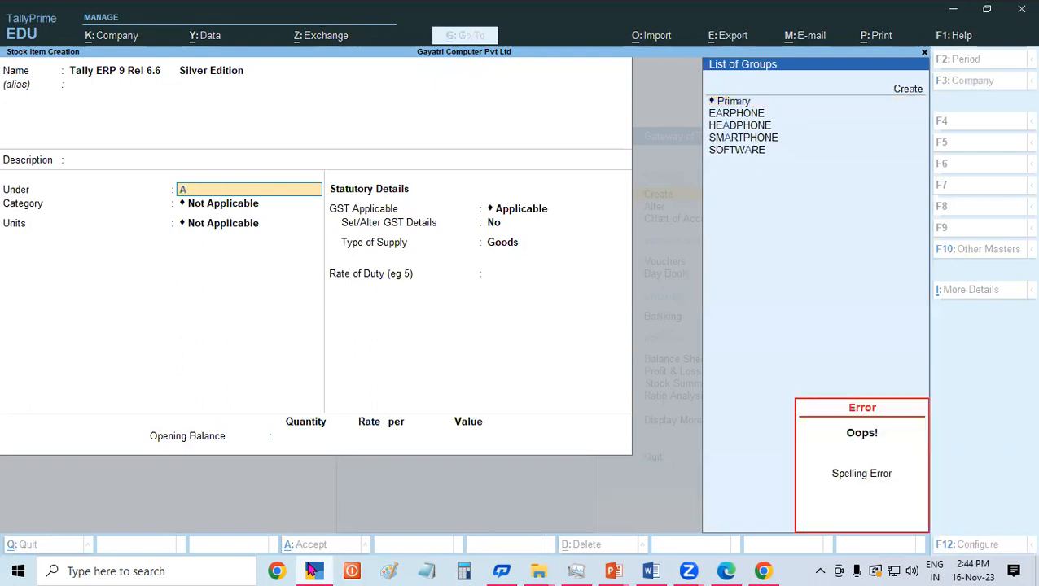
pyautogui.press('Up')
pyautogui.press('Down')
pyautogui.press('Down')
pyautogui.press('Down')
pyautogui.press('Down')
pyautogui.press('Down')
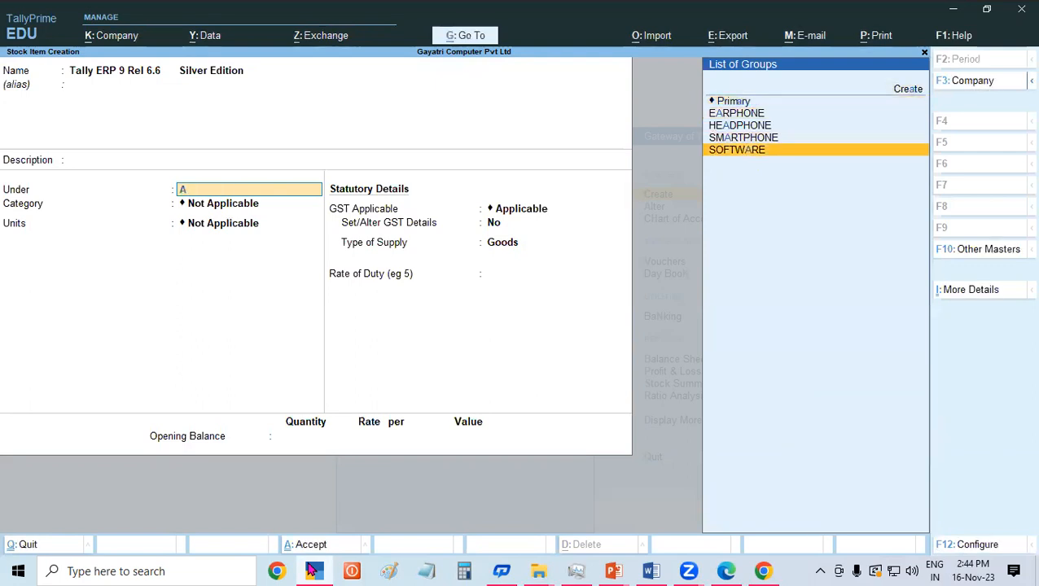
pyautogui.press('Return')
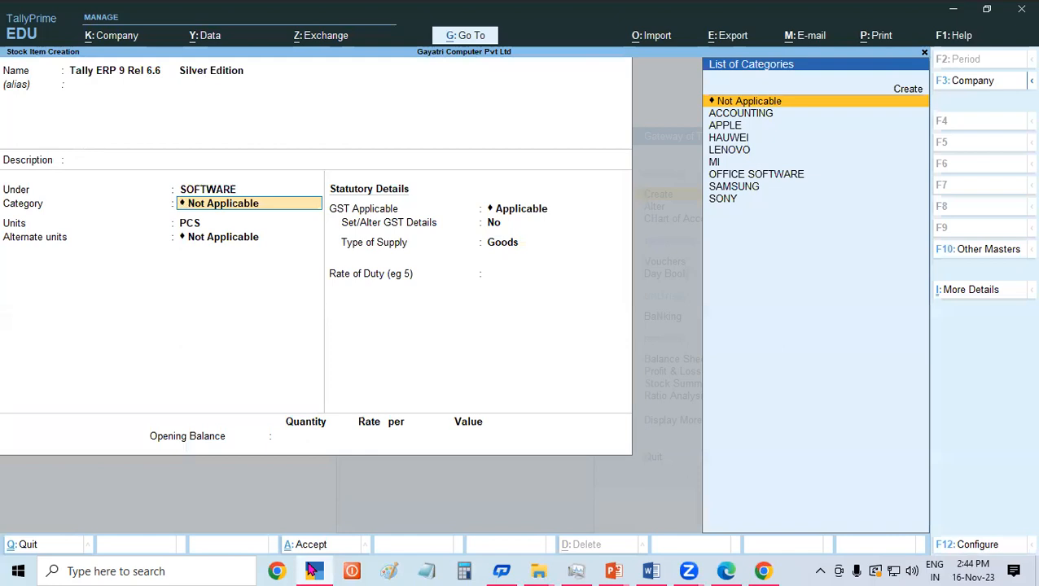
# Assign stock category SAMSUNG to Tally ERP 9 Rel 6.6 Silver Edition.
pyautogui.press('Down')
pyautogui.press('Down')
pyautogui.press('Down')
pyautogui.press('Down')
pyautogui.press('Down')
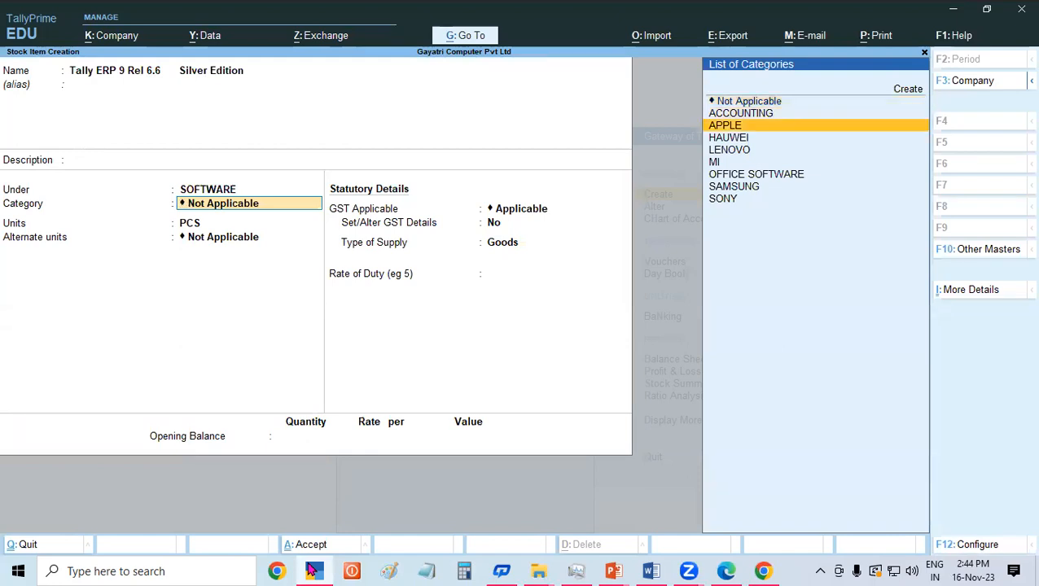
pyautogui.press('Down')
pyautogui.press('Down')
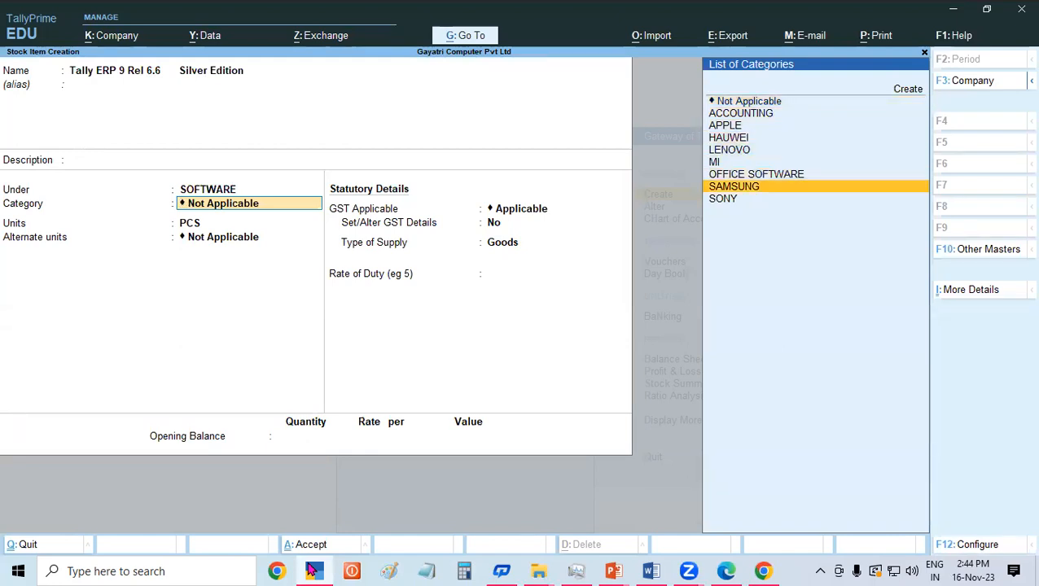
pyautogui.press('Return')
# Keep PCS as the unit of Tally ERP 9 Rel 6.6 Silver Edition, with no alternate unit and the default statutory details.
pyautogui.press('Return')
pyautogui.press('Return')
pyautogui.press('Return')
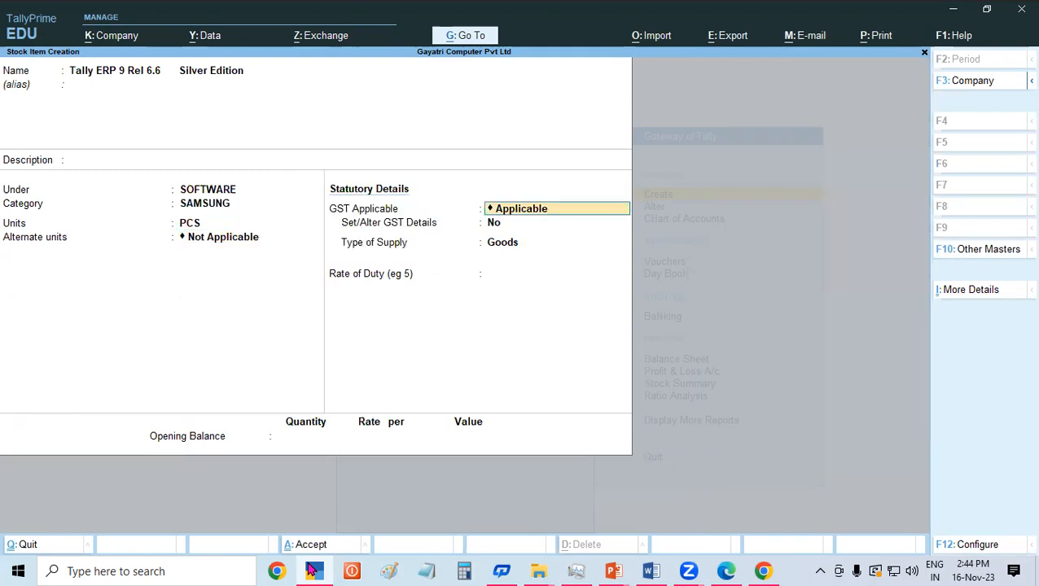
pyautogui.press('Return')
pyautogui.press('Return')
pyautogui.press('Return')
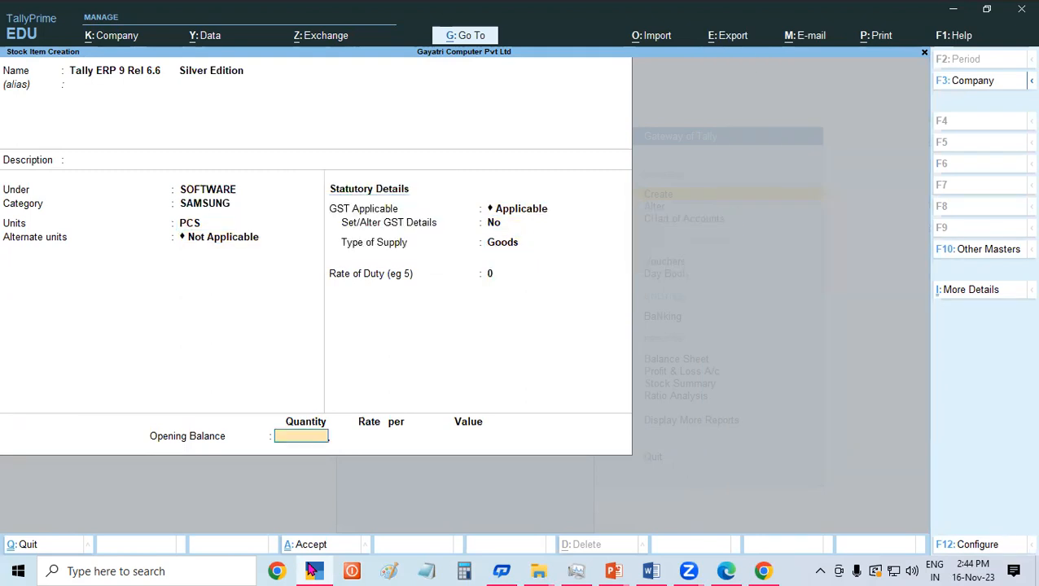
# Enter an opening balance of 5 PCS at location WAREHOUSE with rate 16000 for Tally ERP 9 Rel 6.6 Silver Edition and save the item.
pyautogui.write('5')
pyautogui.press('Return')
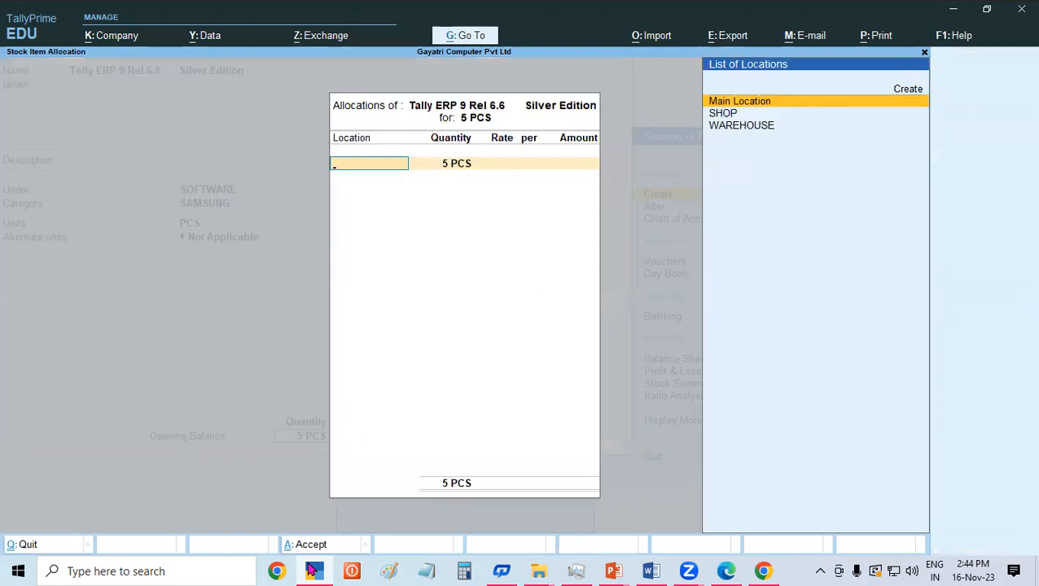
pyautogui.press('Down')
pyautogui.press('Down')
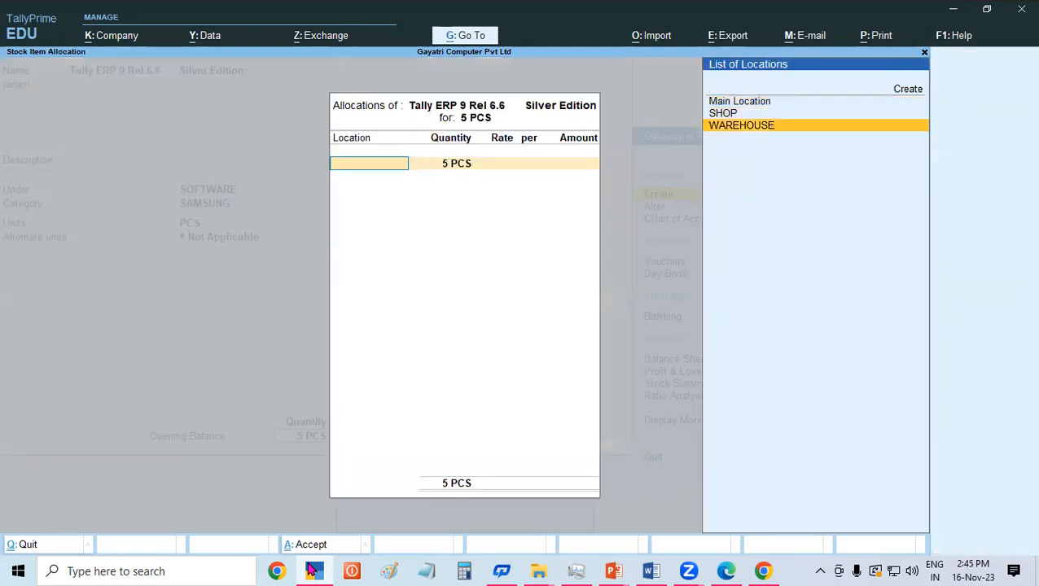
pyautogui.press('Return')
pyautogui.press('Return')
pyautogui.write('16000')
pyautogui.press('Return')
pyautogui.press('Return')
pyautogui.press('Return')
pyautogui.press('Return')
pyautogui.press('Return')
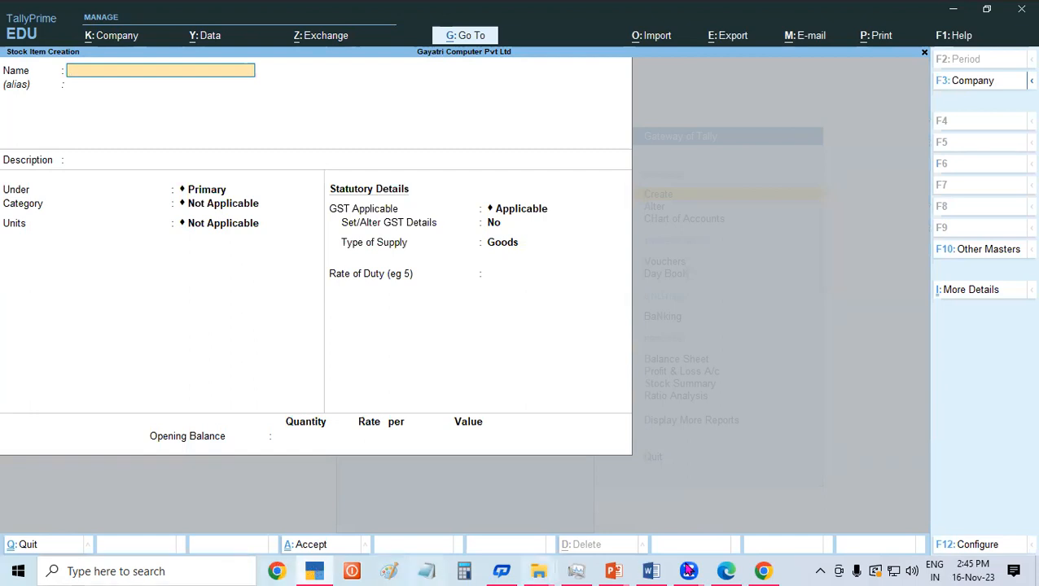
# Copy Sony MDR- XB450 from the Edge PDF into the name of the new TallyPrime stock item.
pyautogui.click(726, 571)
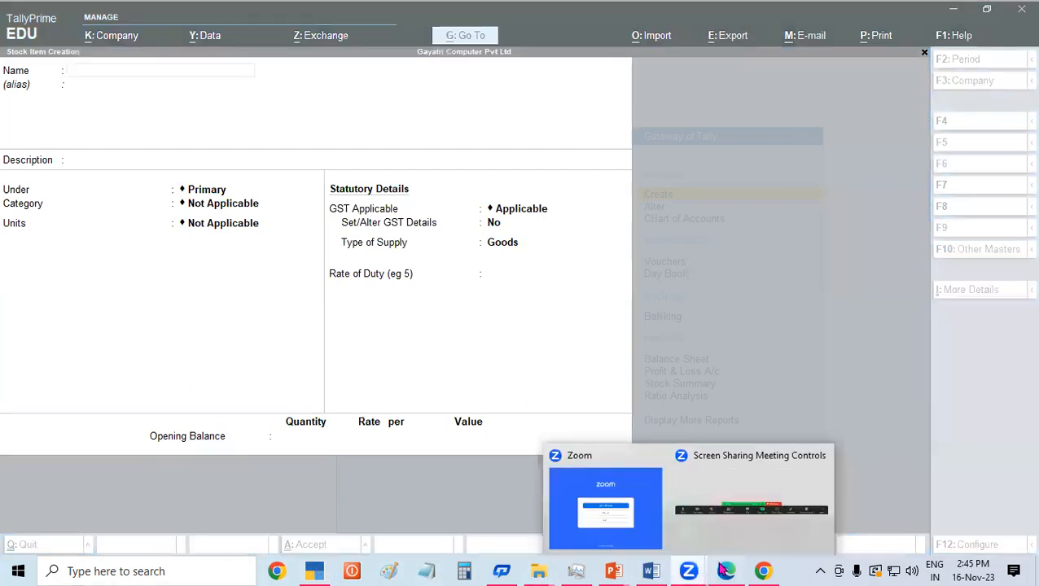
pyautogui.moveTo(181, 422); pyautogui.dragTo(284, 423)
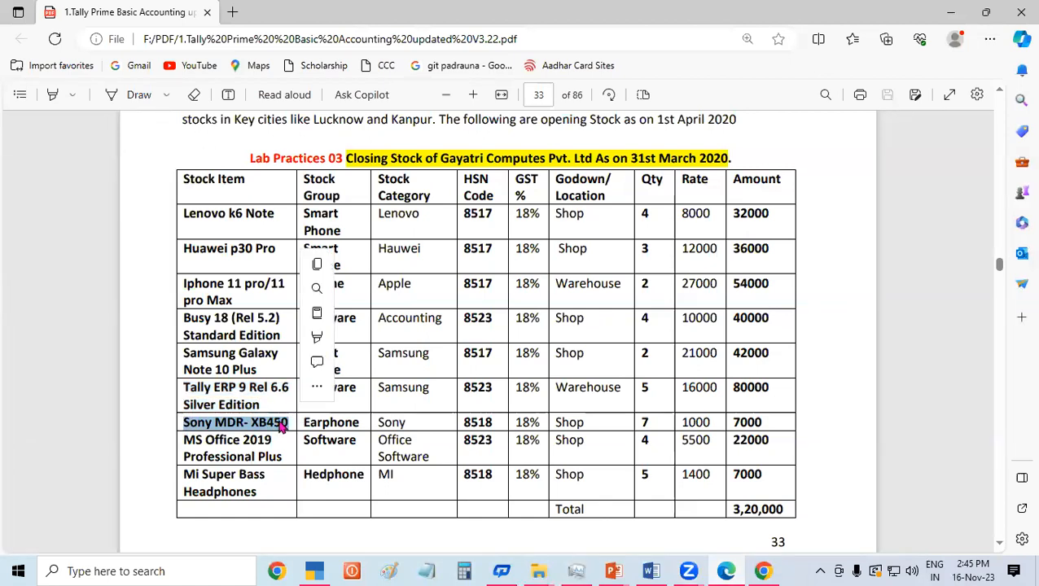
pyautogui.hotkey('ctrl', 'c')
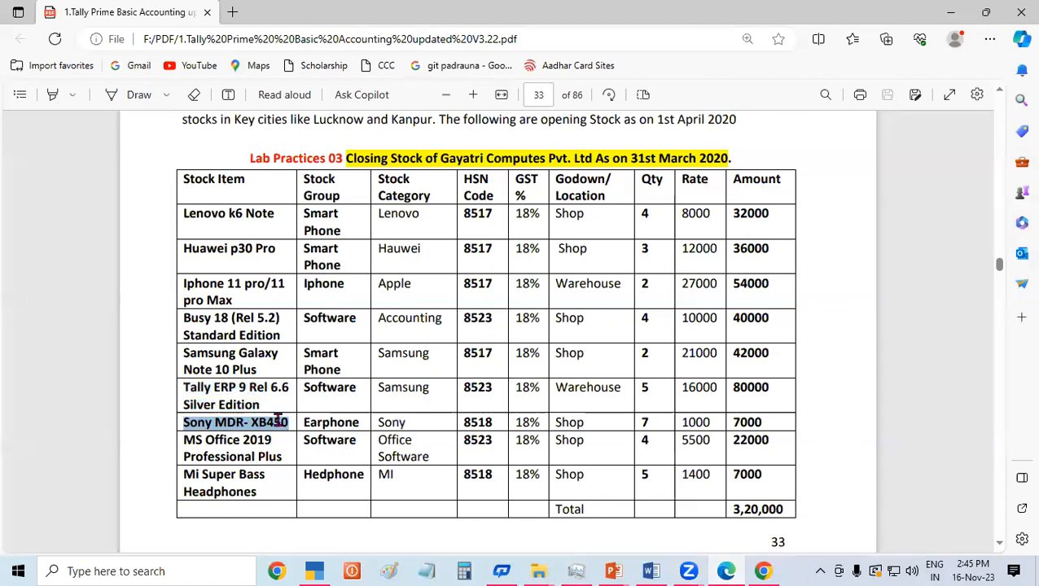
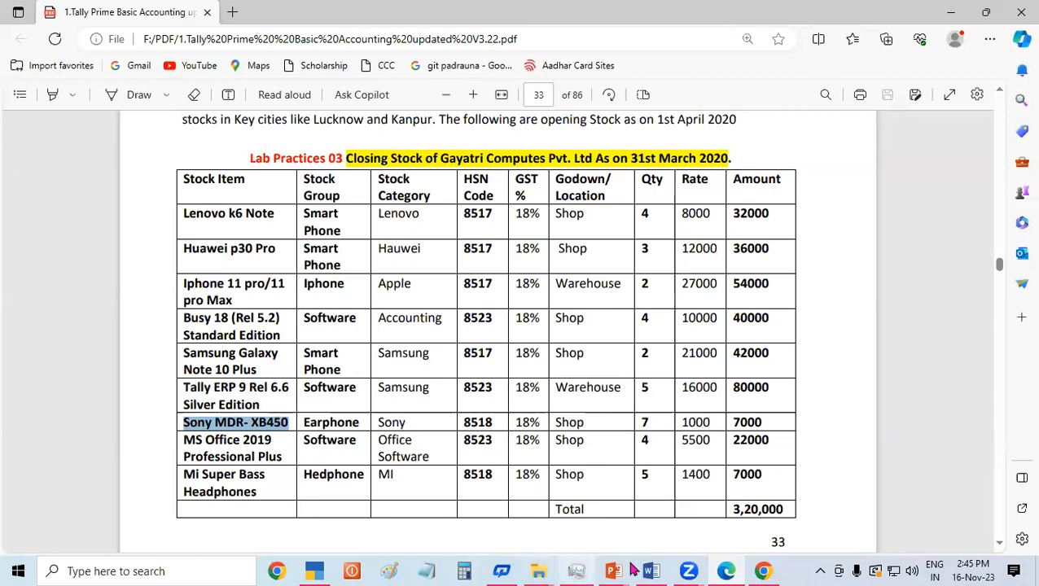
pyautogui.click(316, 569)
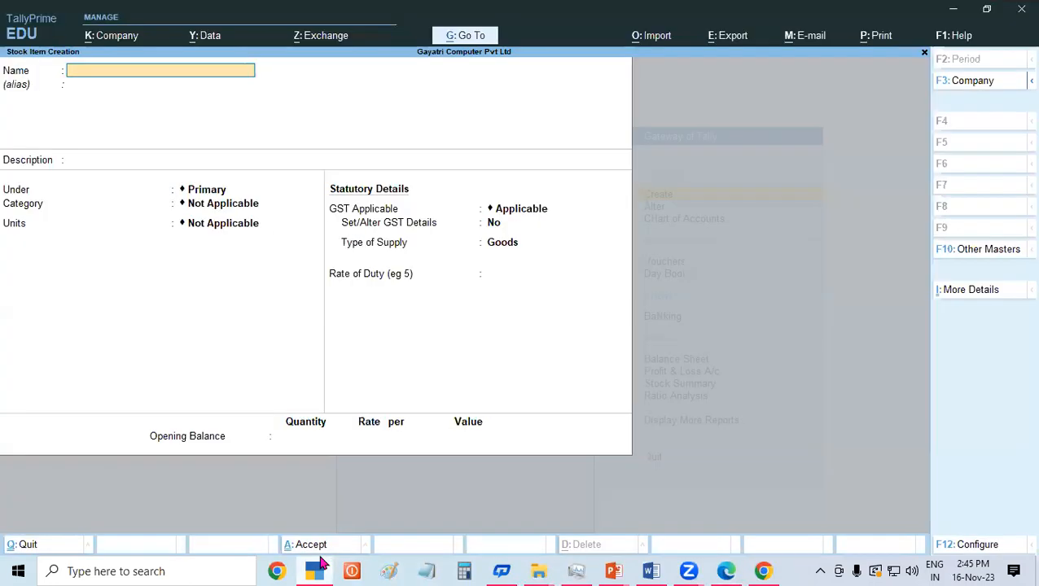
pyautogui.write('Sony MDR- XB450')
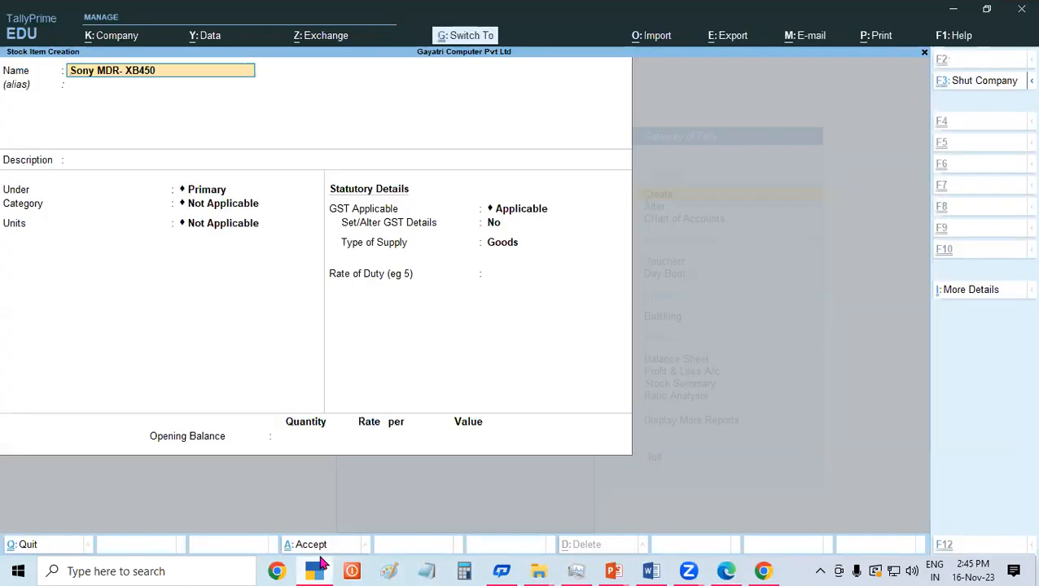
pyautogui.press('Return')
pyautogui.press('Return')
# Place Sony MDR- XB450 under stock group EARPHONE and category SONY.
pyautogui.write('E')
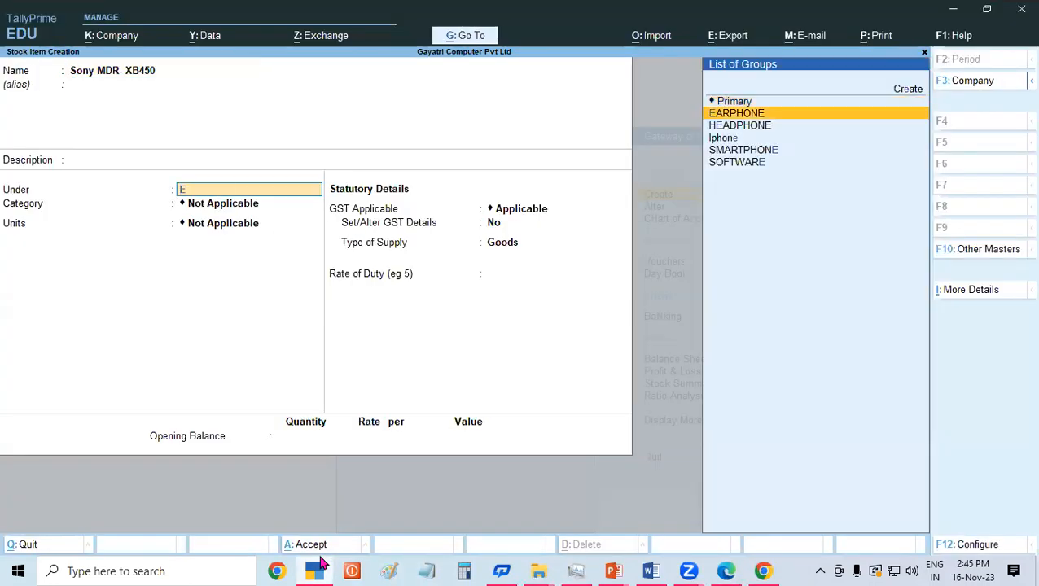
pyautogui.press('Return')
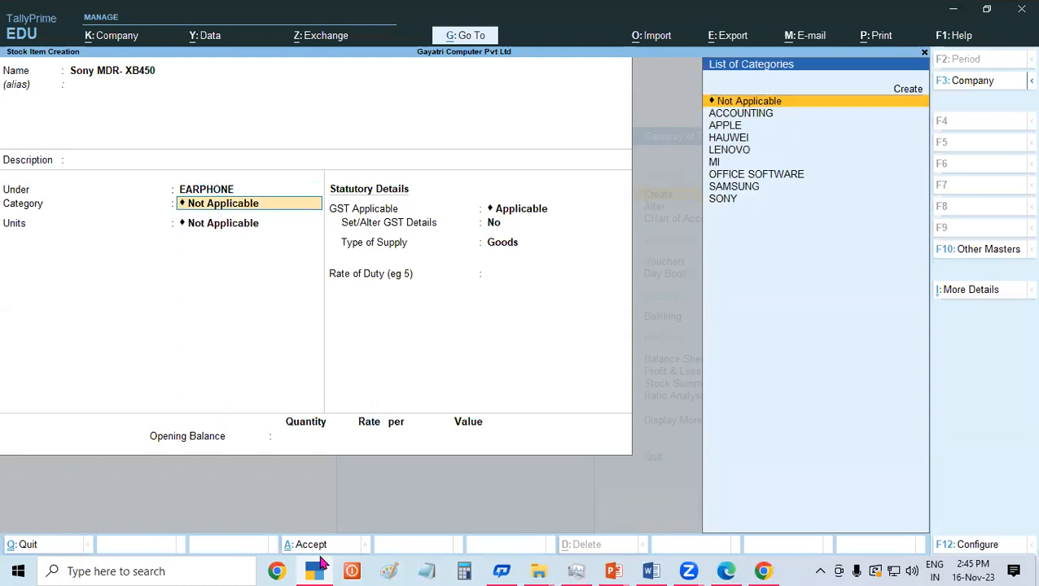
pyautogui.write('SO')
pyautogui.press('Return')
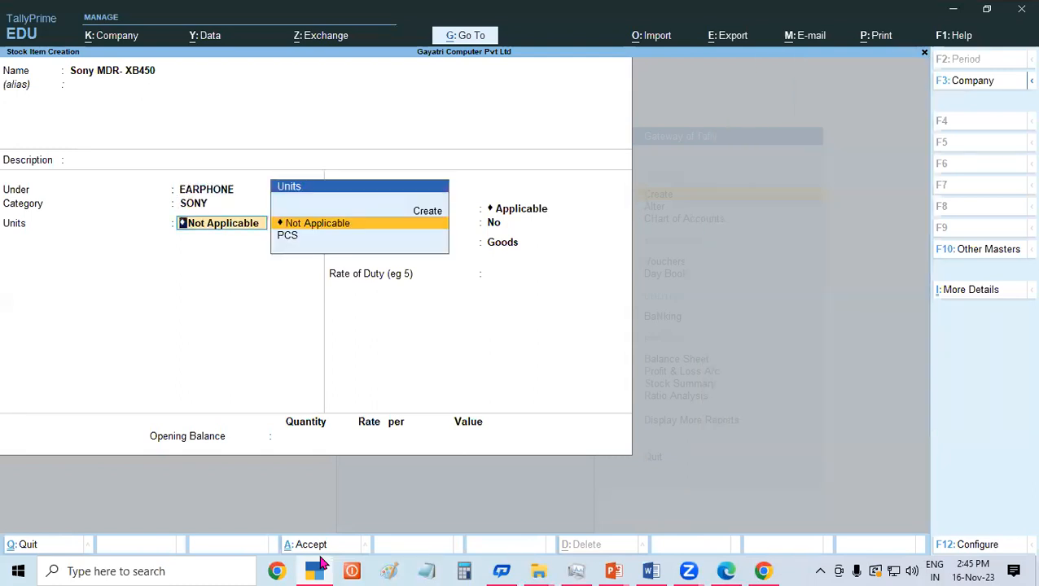
# Set the unit of Sony MDR- XB450 to PCS, with no alternate unit and the default statutory details.
pyautogui.press('Down')
pyautogui.press('Return')
pyautogui.press('Return')
pyautogui.press('Return')
pyautogui.press('Return')
pyautogui.press('Return')
pyautogui.press('Return')
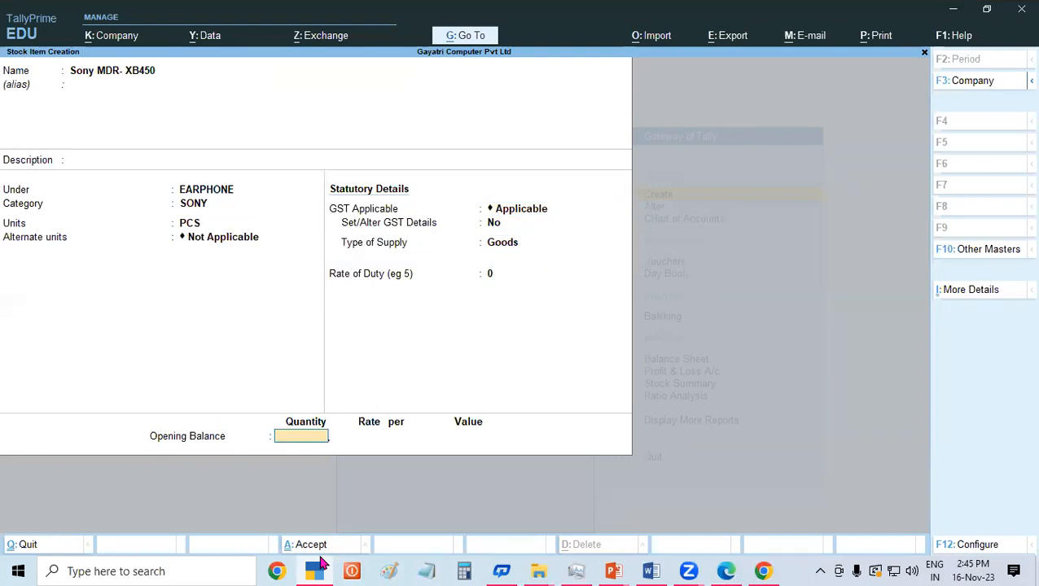
# Enter an opening balance of 7 PCS at location SHOP with rate 1000 for Sony MDR- XB450 and save the item.
pyautogui.write('7')
pyautogui.press('Return')
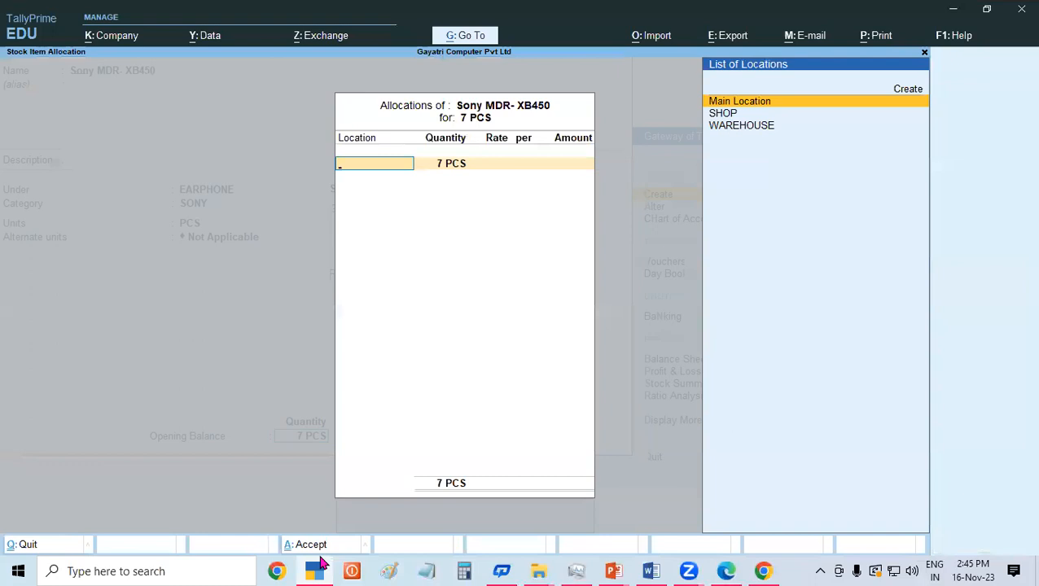
pyautogui.press('Down')
pyautogui.press('Return')
pyautogui.press('Return')
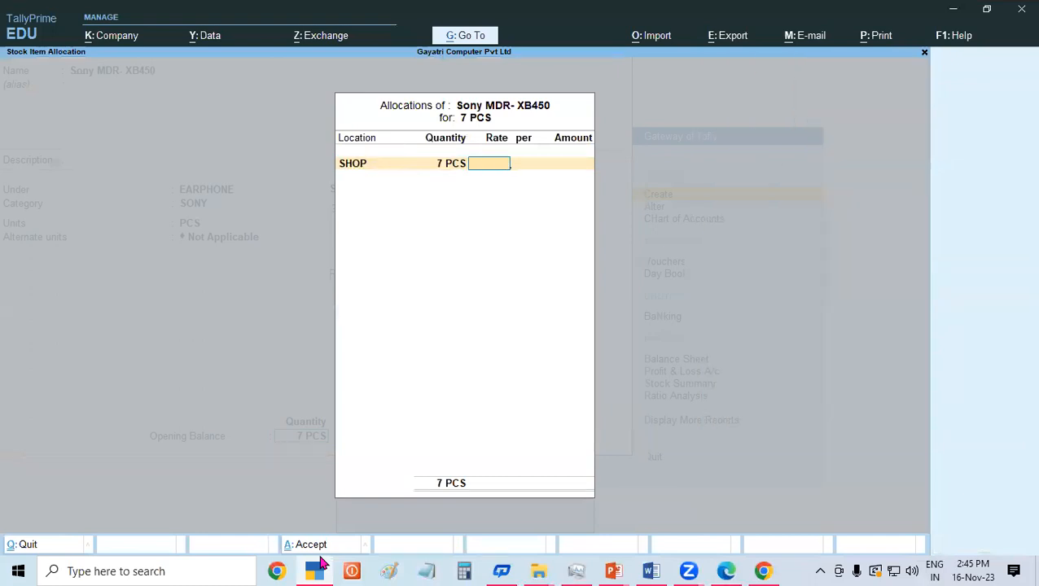
pyautogui.write('1000')
pyautogui.press('Return')
pyautogui.press('Return')
pyautogui.press('Return')
pyautogui.press('y')
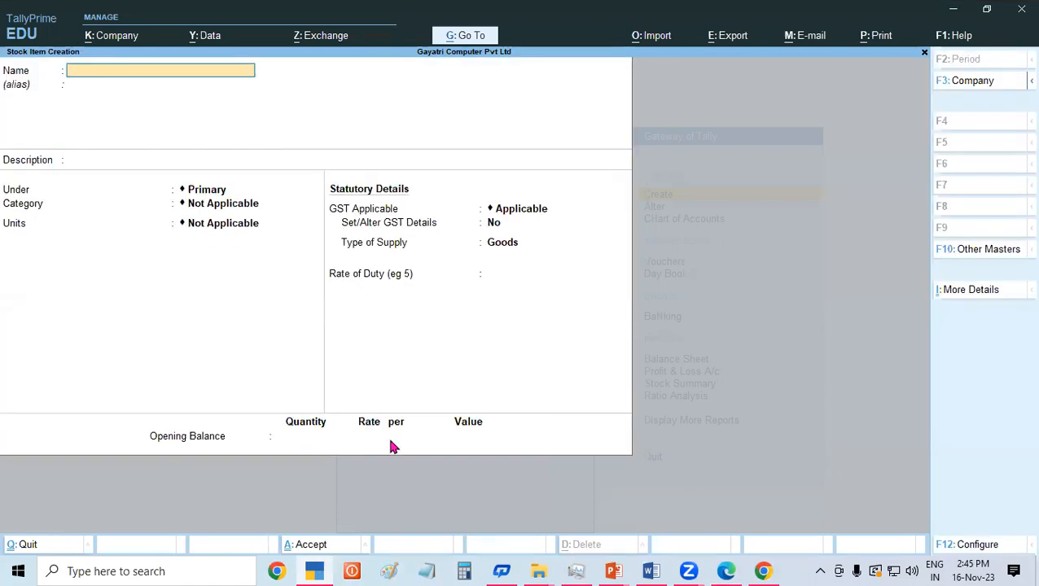
# Copy MS Office 2019 Professional Plus from the Edge PDF into the name of the new TallyPrime stock item.
pyautogui.click(715, 569)
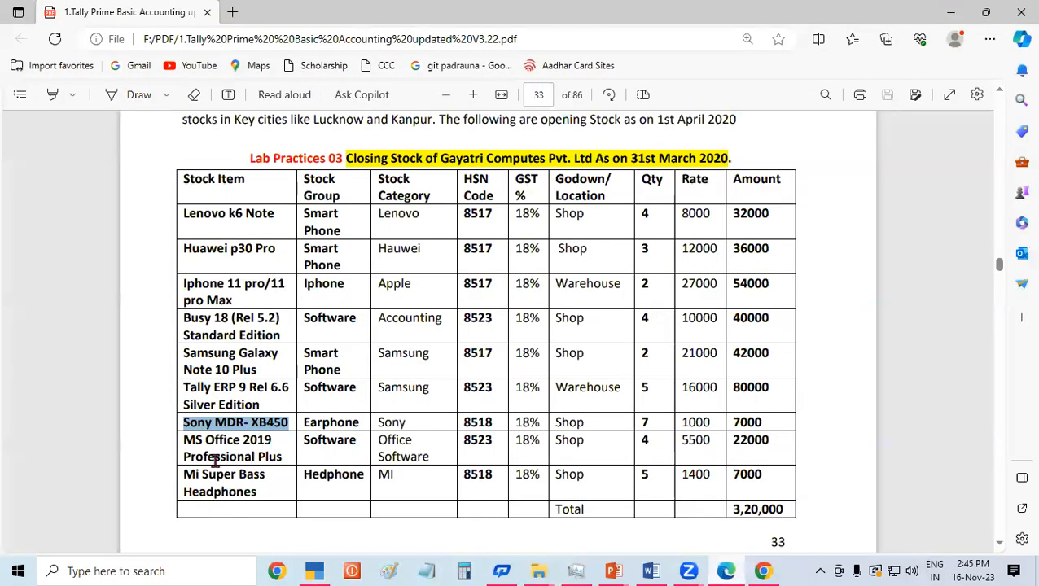
pyautogui.moveTo(184, 434); pyautogui.dragTo(281, 457)
pyautogui.hotkey('ctrl', 'c')
pyautogui.rightClick(254, 450)
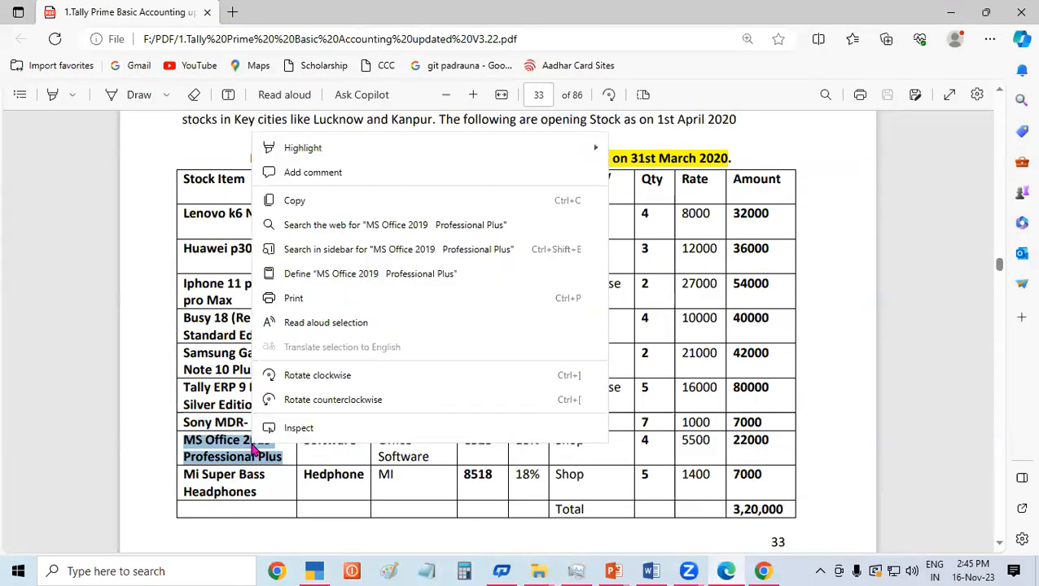
pyautogui.click(303, 201)
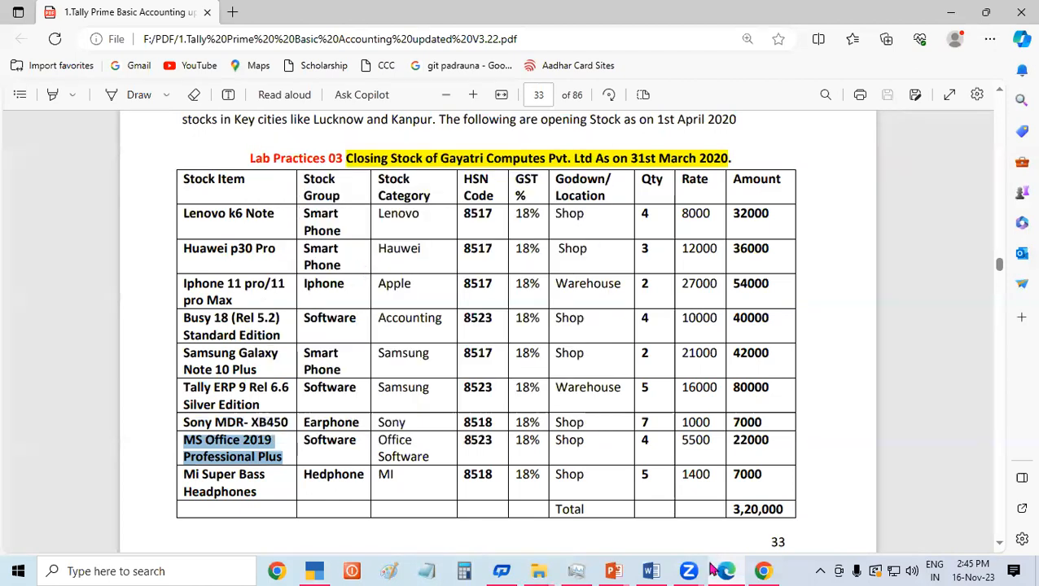
pyautogui.click(315, 571)
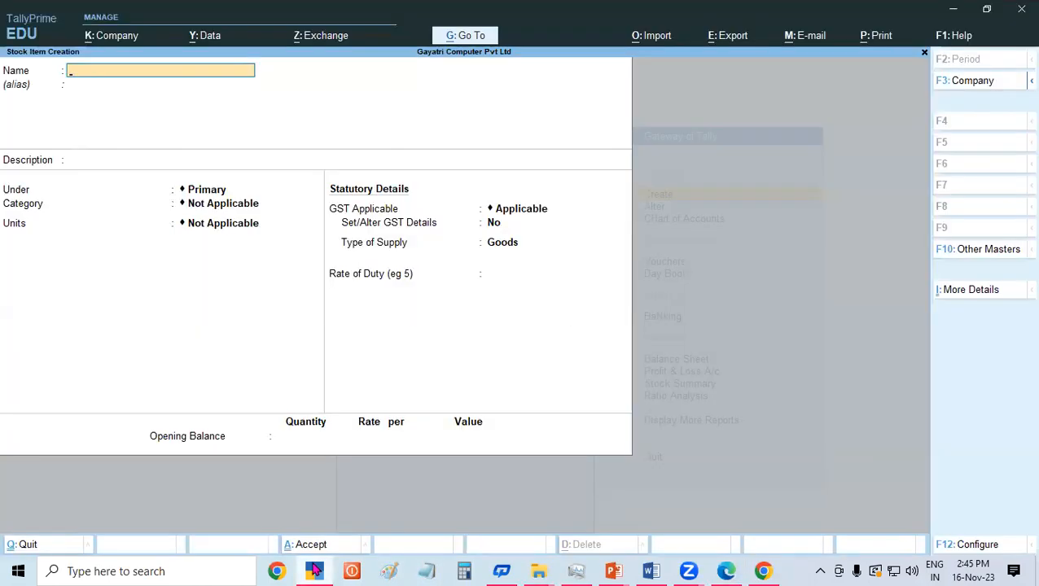
pyautogui.hotkey('ctrl', 'v')
pyautogui.press('Return')
pyautogui.press('Return')
pyautogui.press('Return')
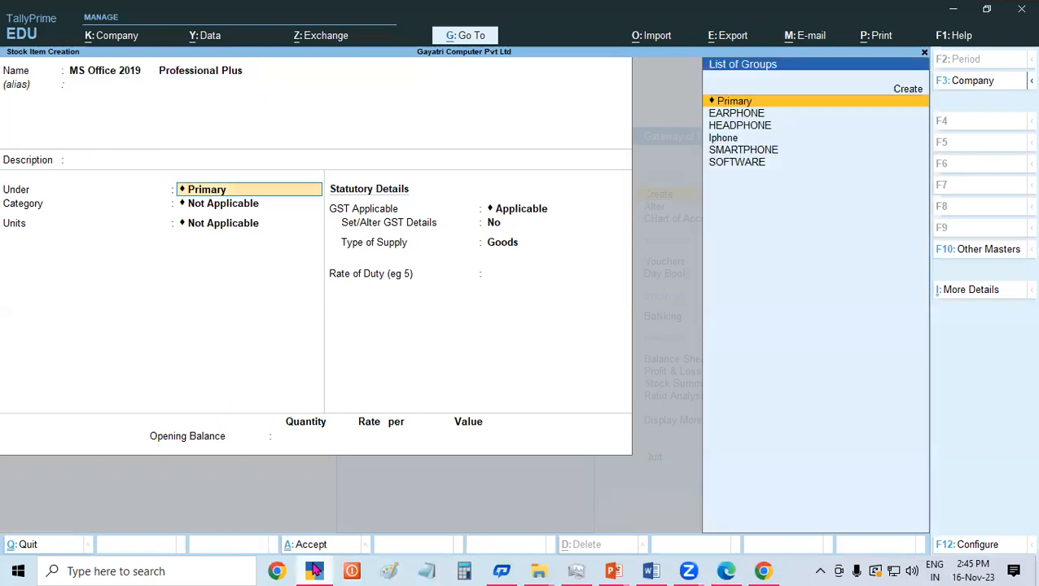
# Place MS Office 2019 Professional Plus under stock group SOFTWARE and category OFFICE SOFTWARE.
pyautogui.write('SOF')
pyautogui.press('Return')
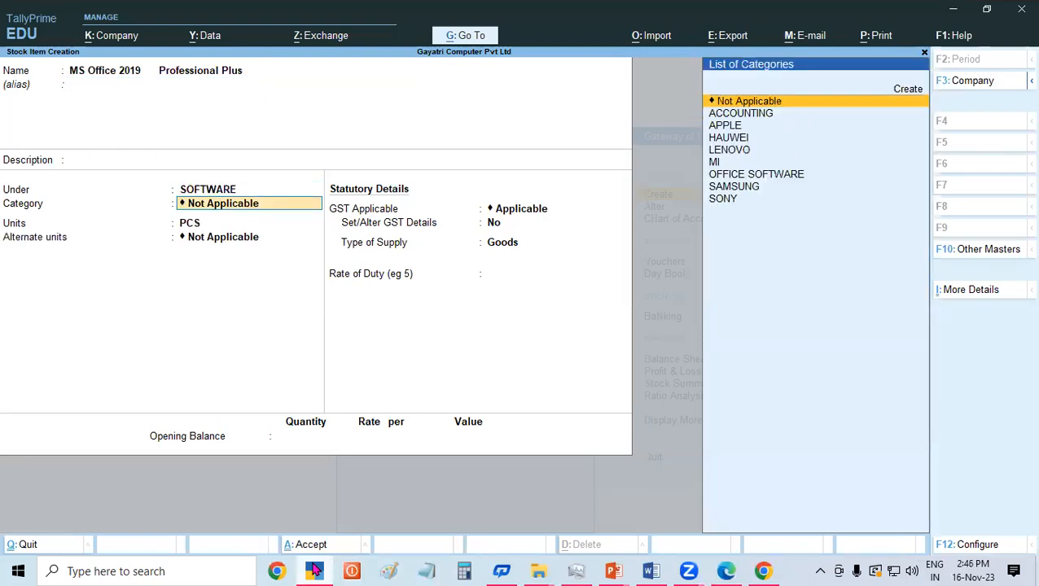
pyautogui.write('OF')
pyautogui.press('Return')
# Keep PCS as the unit of MS Office 2019 Professional Plus, with no alternate unit and the default statutory details.
pyautogui.press('Return')
pyautogui.press('Return')
pyautogui.press('Return')
pyautogui.press('Return')
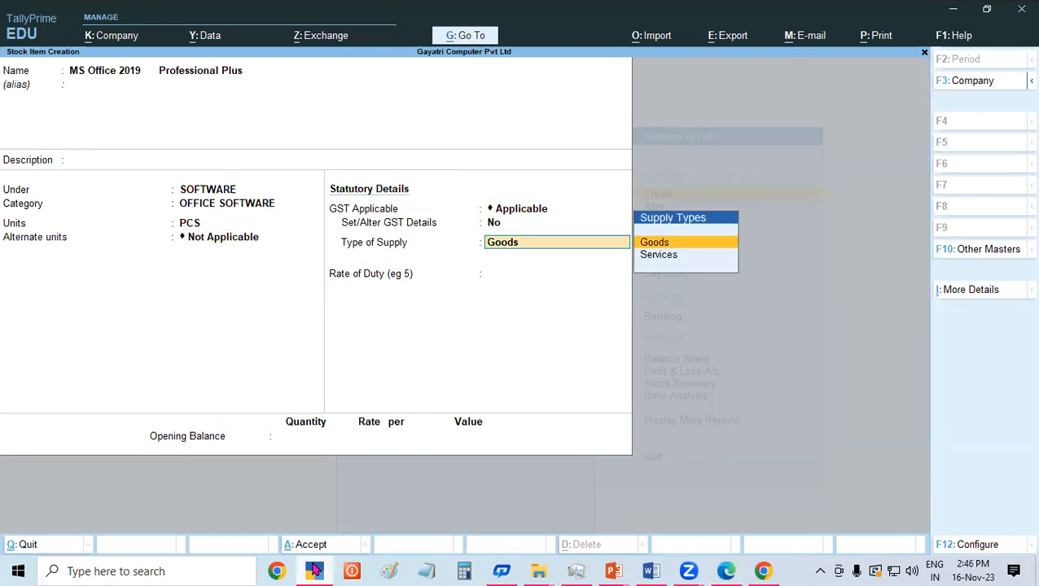
pyautogui.press('Return')
pyautogui.press('Return')
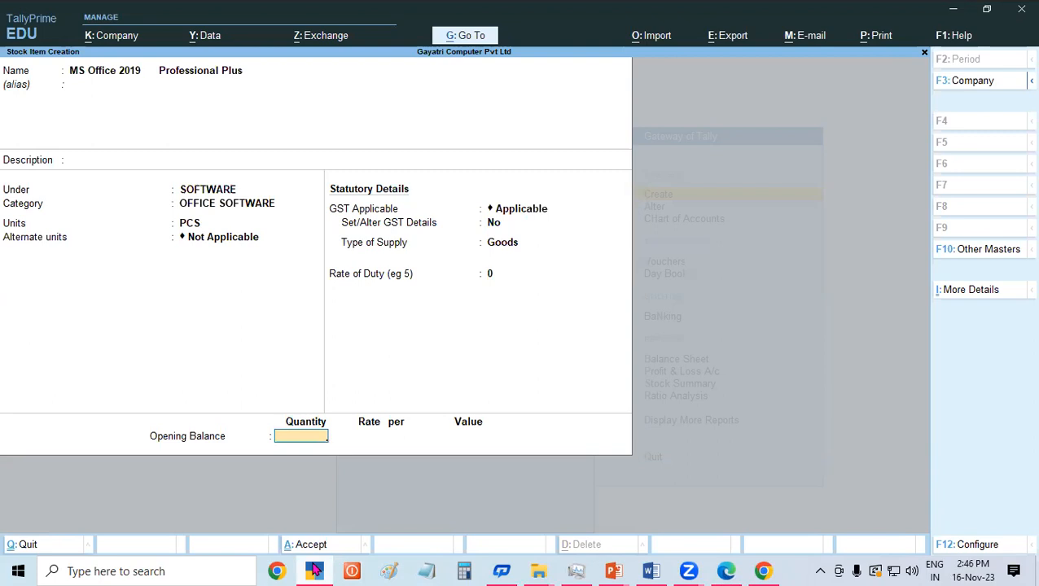
# Enter an opening balance of 4 PCS at location SHOP with rate 5500 for MS Office 2019 Professional Plus and save the item.
pyautogui.write('4')
pyautogui.press('Return')
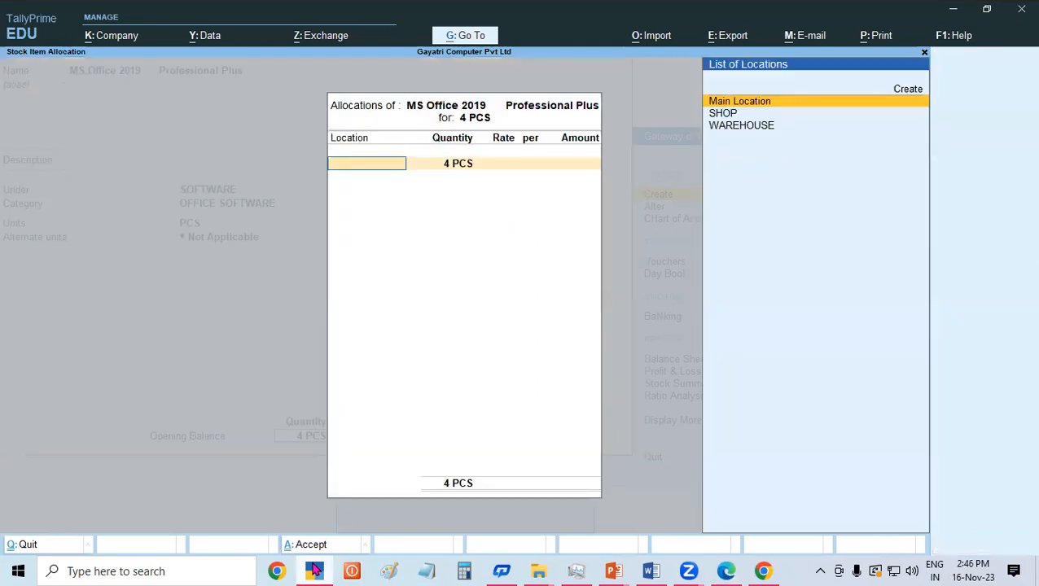
pyautogui.press('Down')
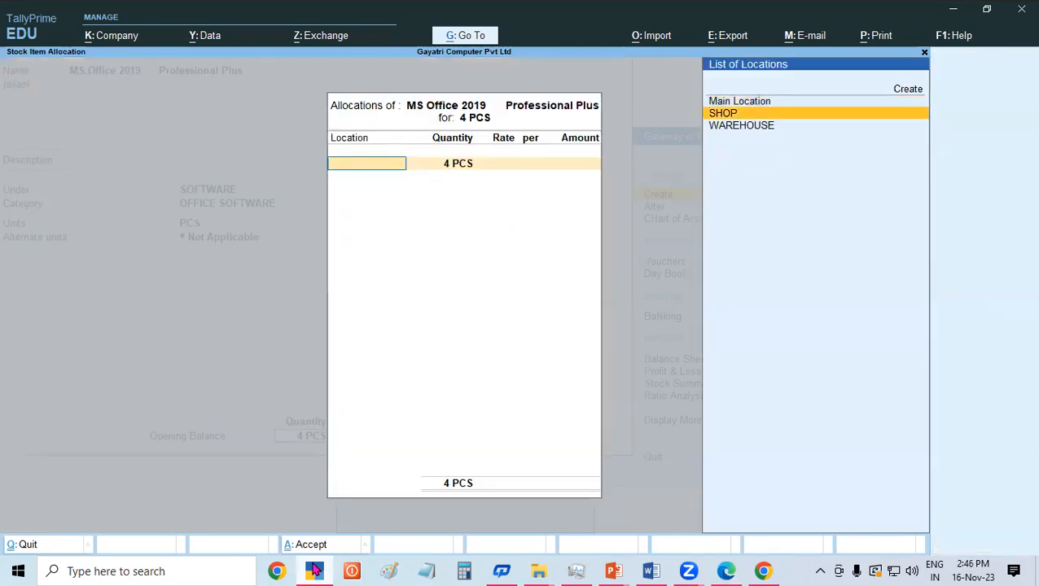
pyautogui.press('Return')
pyautogui.press('Return')
pyautogui.write('5500')
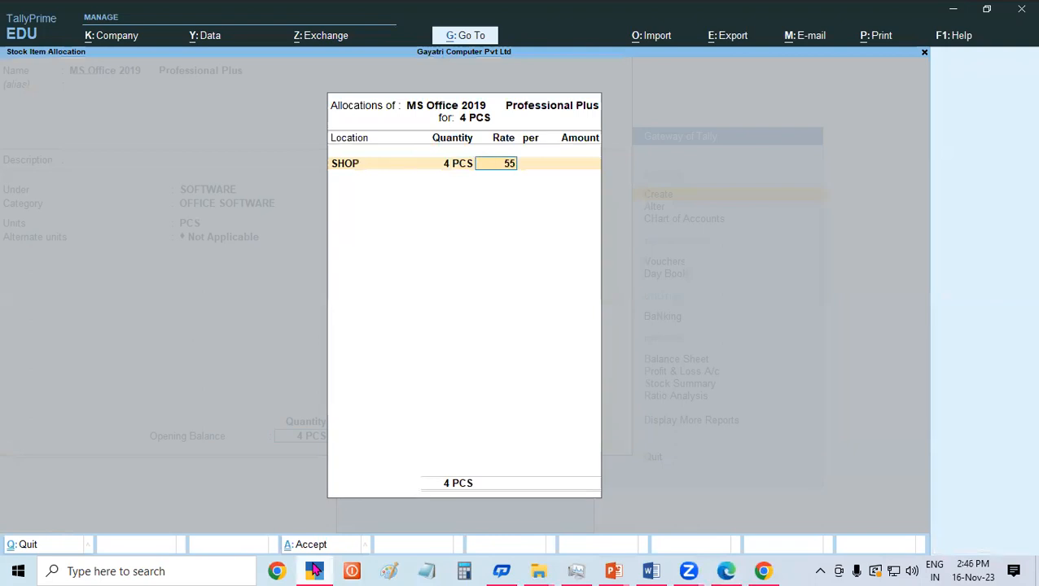
pyautogui.press('Return')
pyautogui.press('Return')
pyautogui.hotkey('ctrl', 'a')
pyautogui.hotkey('ctrl', 'a')
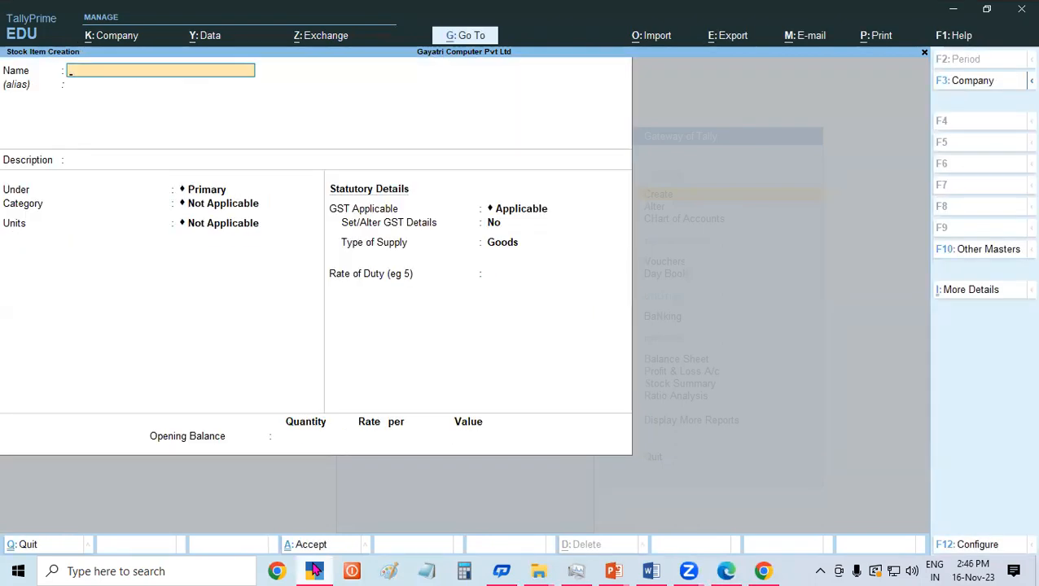
# Copy Mi Super Bass Headphones from the Edge PDF into the name of the new TallyPrime stock item.
pyautogui.click(727, 571)
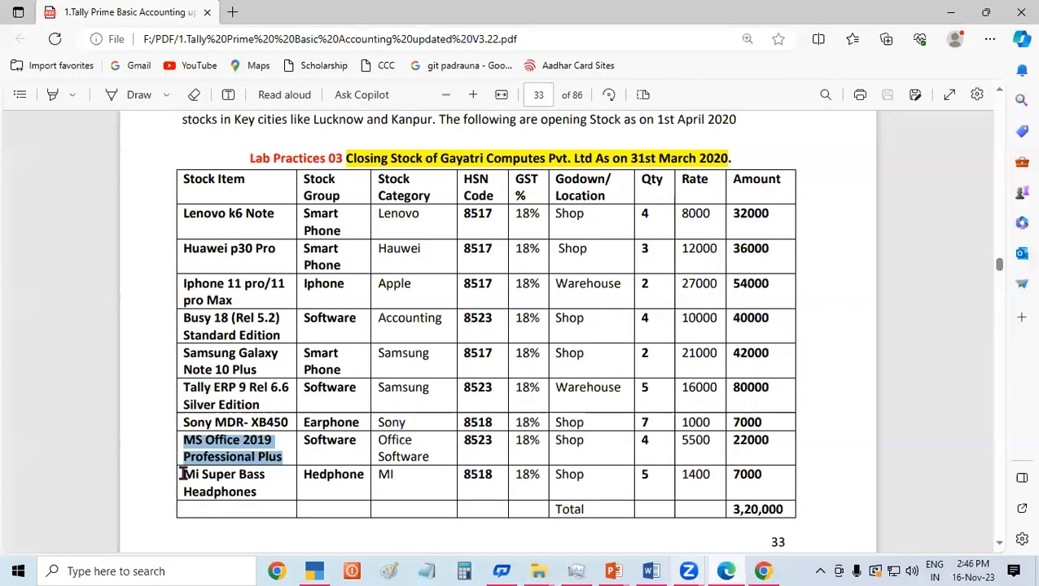
pyautogui.moveTo(187, 477); pyautogui.dragTo(252, 487)
pyautogui.rightClick(257, 481)
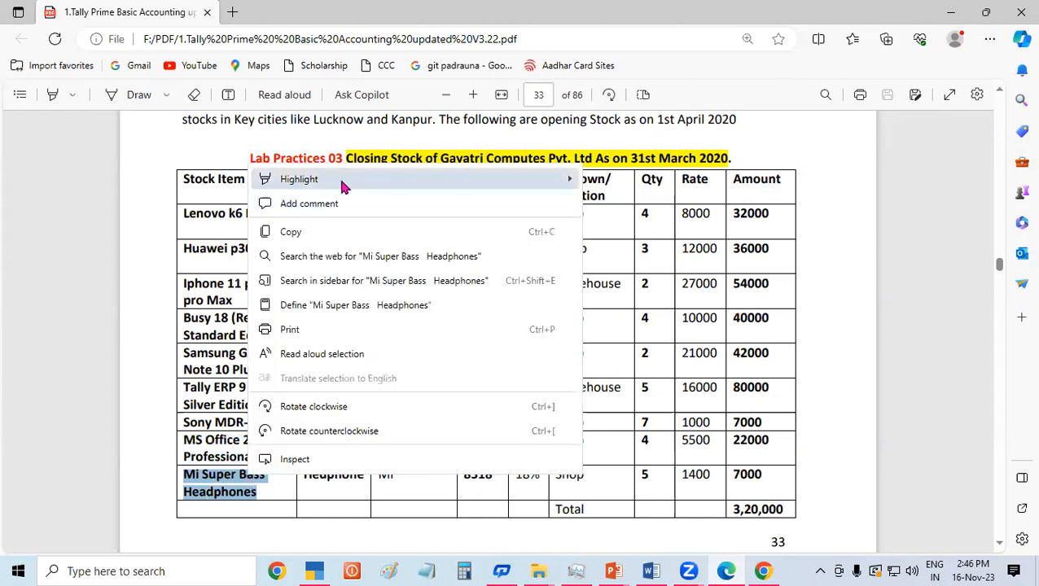
pyautogui.click(315, 234)
pyautogui.hotkey('alt', 'Tab')
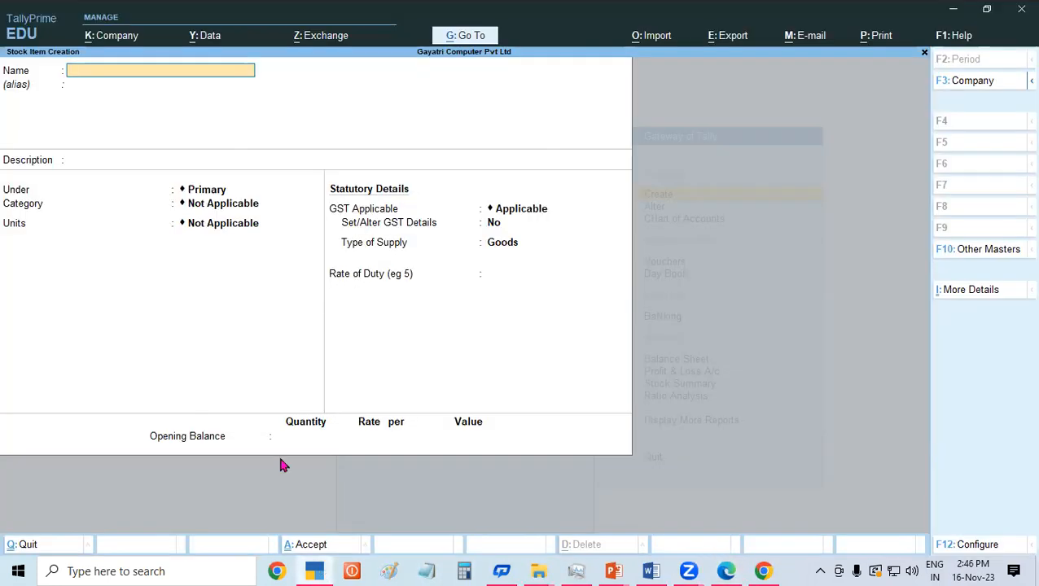
pyautogui.hotkey('ctrl', 'alt', 'v')
pyautogui.press('Return')
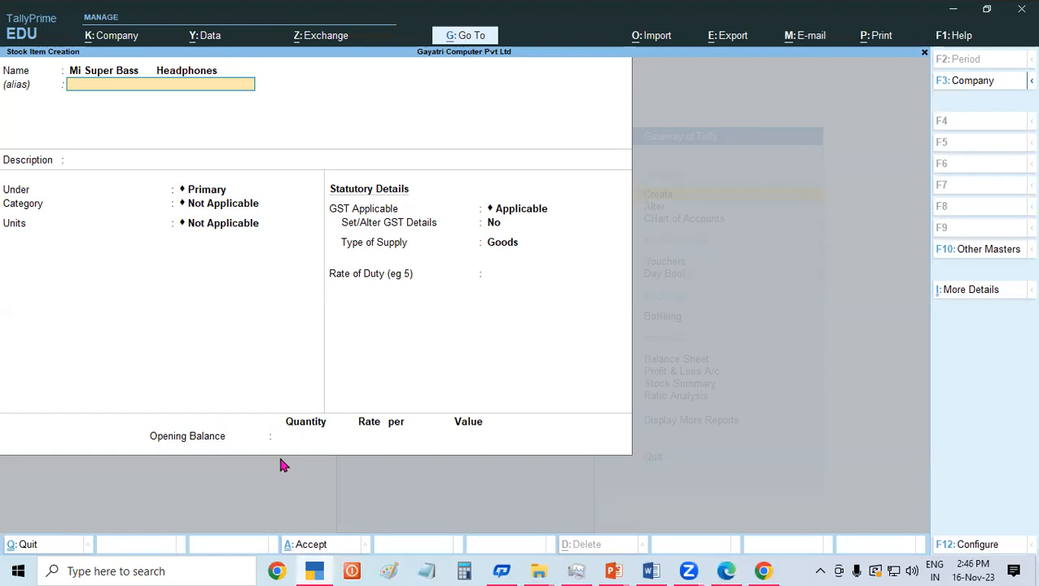
# Place Mi Super Bass Headphones under stock group HEADPHONE and category MI, leaving the alias empty.
pyautogui.press('Return')
pyautogui.write('HEA')
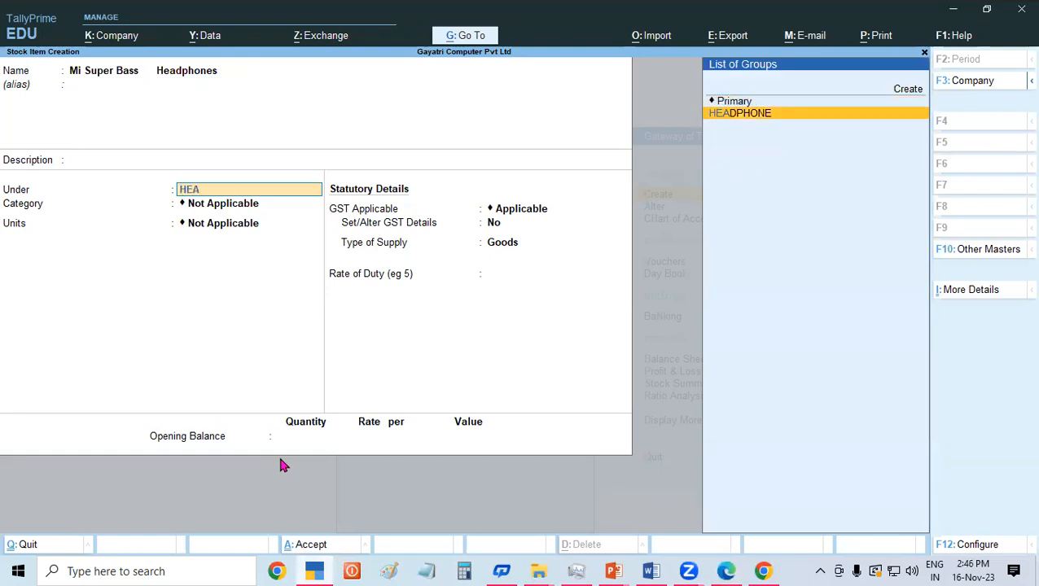
pyautogui.press('Return')
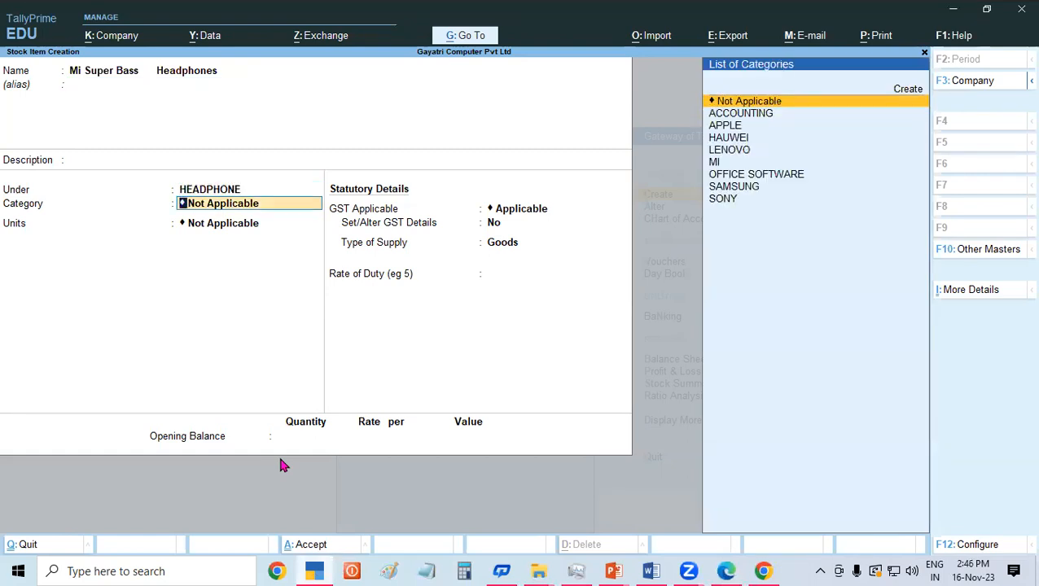
pyautogui.write('MI')
pyautogui.press('Return')
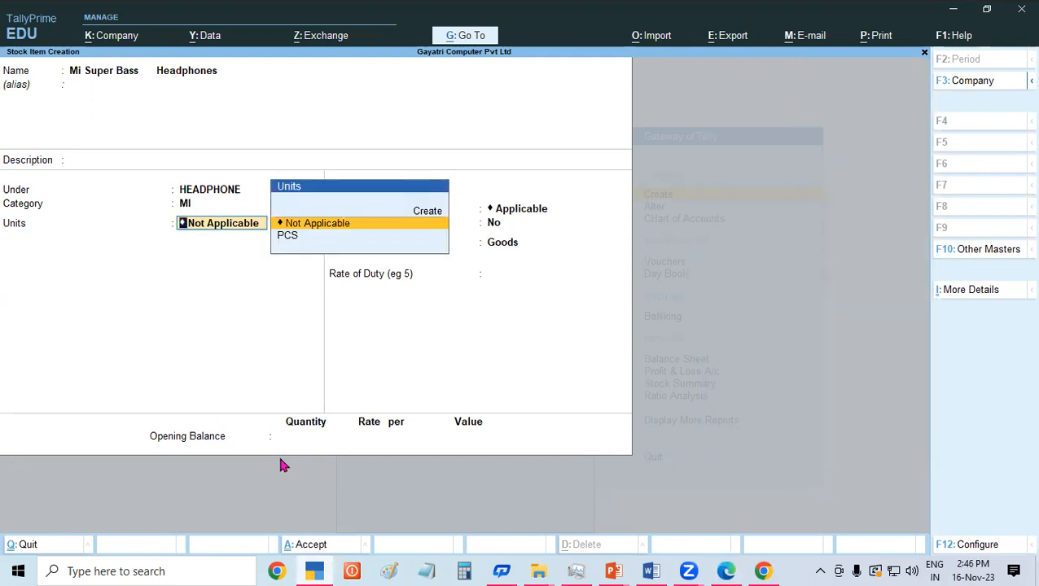
# Set the unit of Mi Super Bass Headphones to PCS, with no alternate unit and the default statutory details.
pyautogui.press('Down')
pyautogui.press('Return')
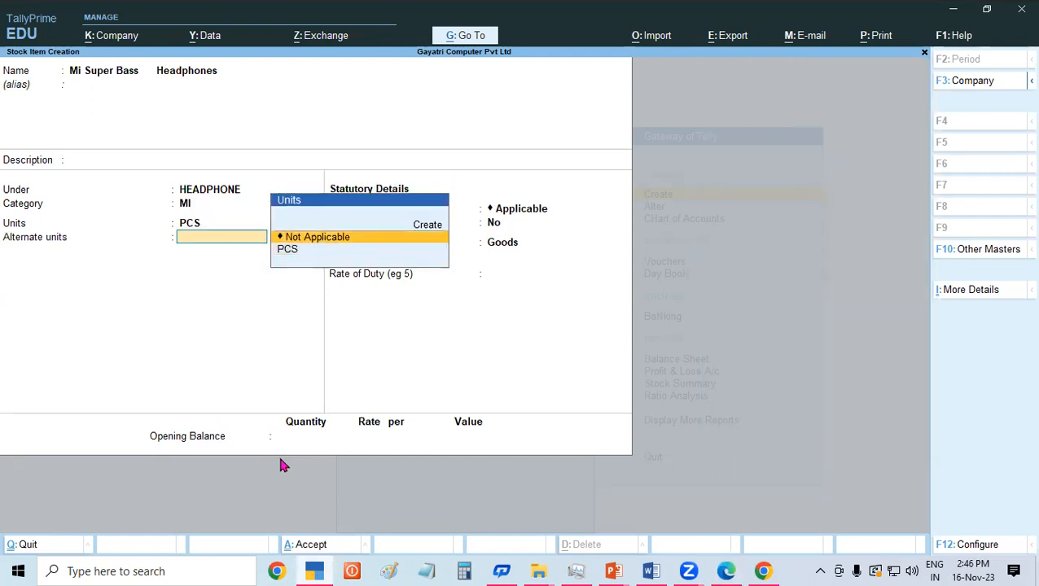
pyautogui.press('Return')
pyautogui.press('Return')
pyautogui.press('Return')
pyautogui.press('Return')
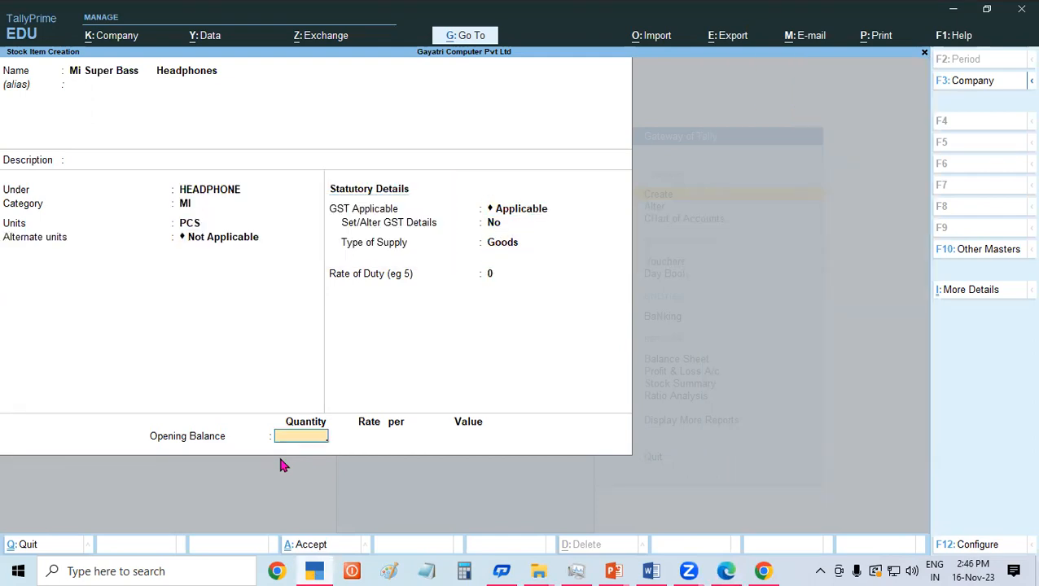
# Enter an opening balance of 5 PCS at location SHOP with rate 1400 for Mi Super Bass Headphones and save the item.
pyautogui.write('5')
pyautogui.press('Return')
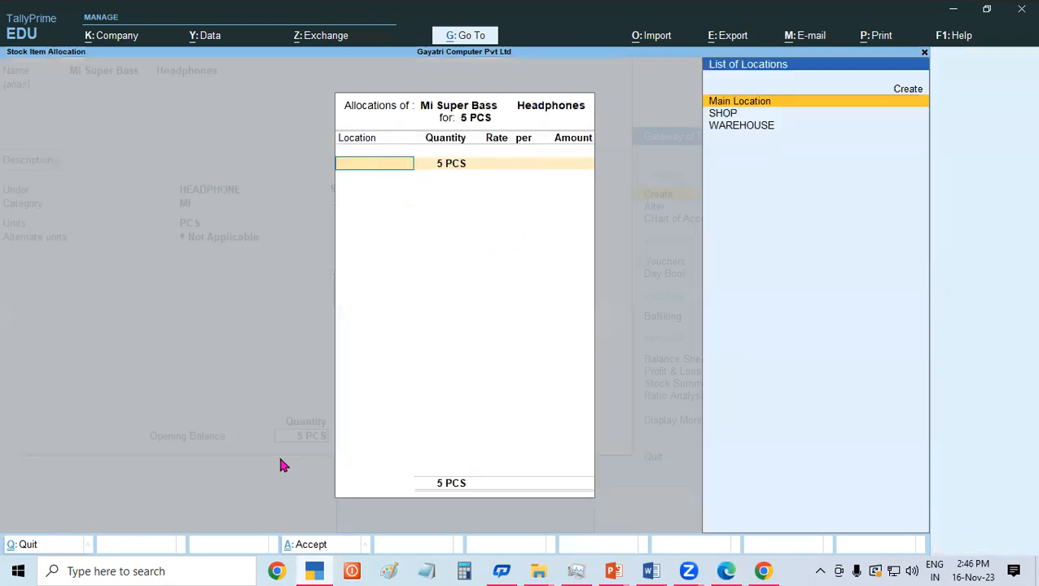
pyautogui.press('Down')
pyautogui.press('Return')
pyautogui.press('Return')
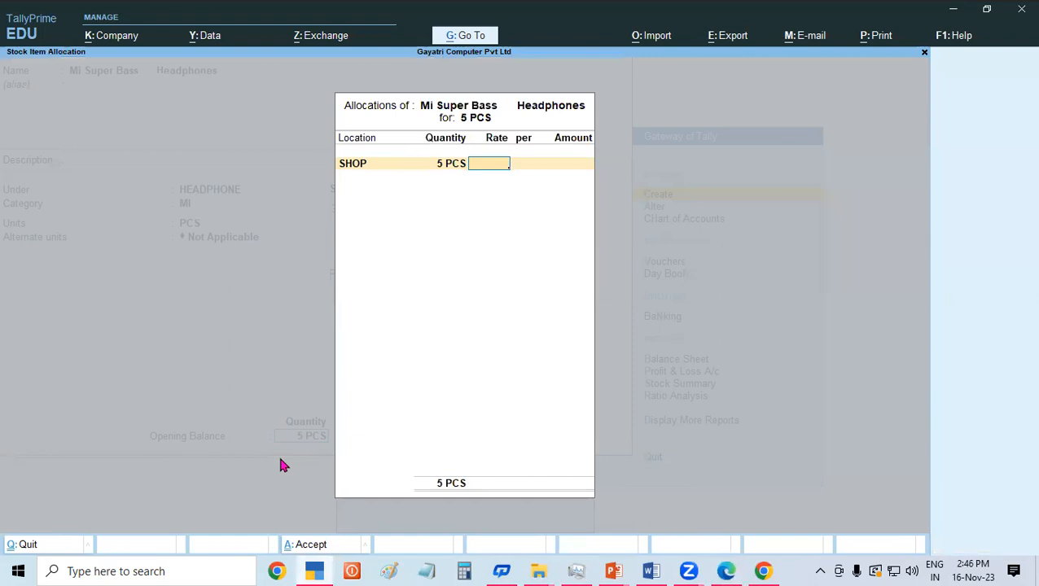
pyautogui.write('1,400')
pyautogui.press('Return')
pyautogui.press('Return')
pyautogui.press('Return')
pyautogui.press('Return')
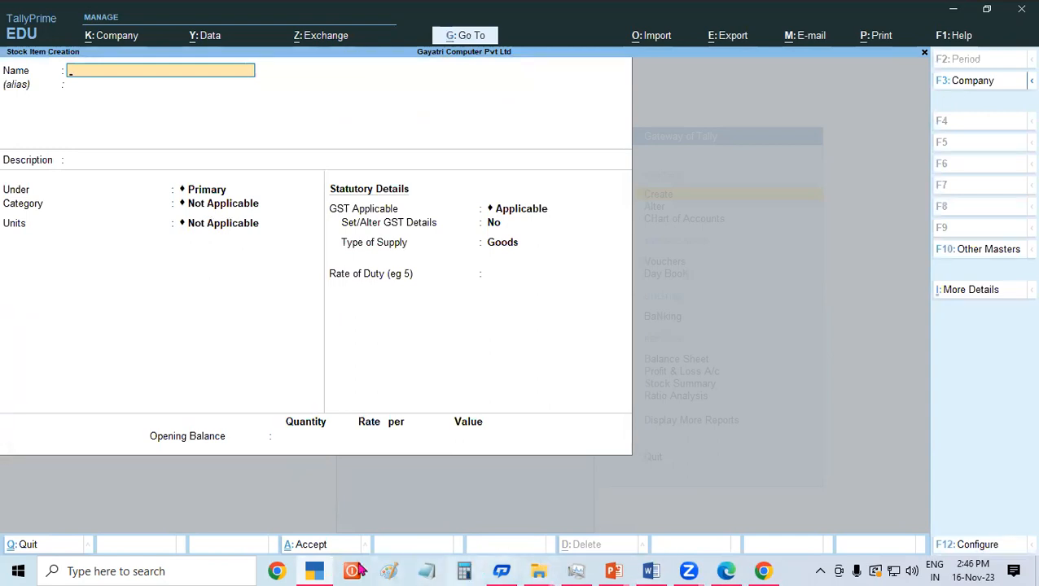
# Switch to the Edge PDF and read the Report Checking instructions and sample Stock Summary on page 35.
pyautogui.click(725, 571)
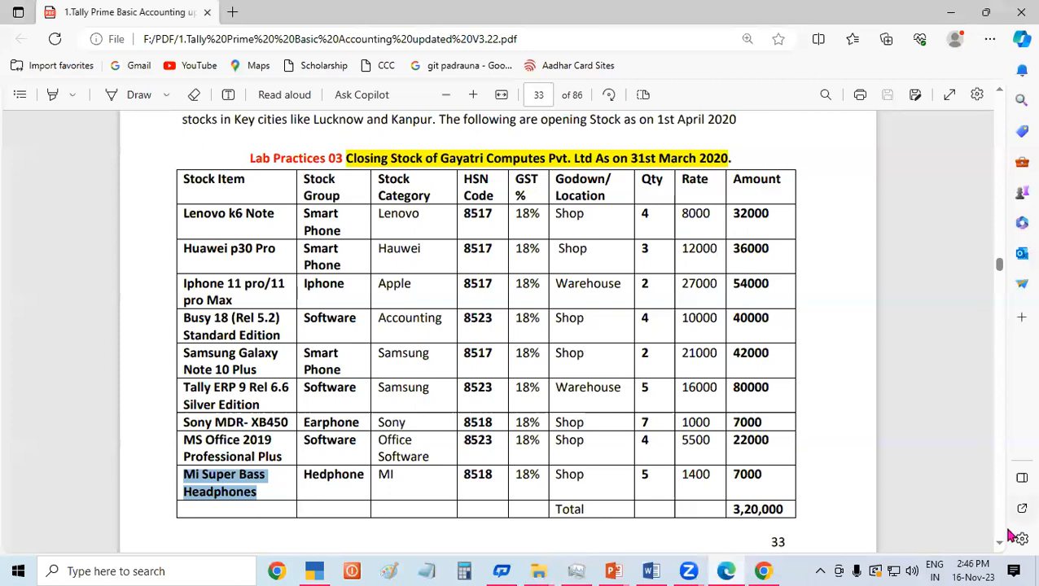
pyautogui.scroll(-5, 729, 406)
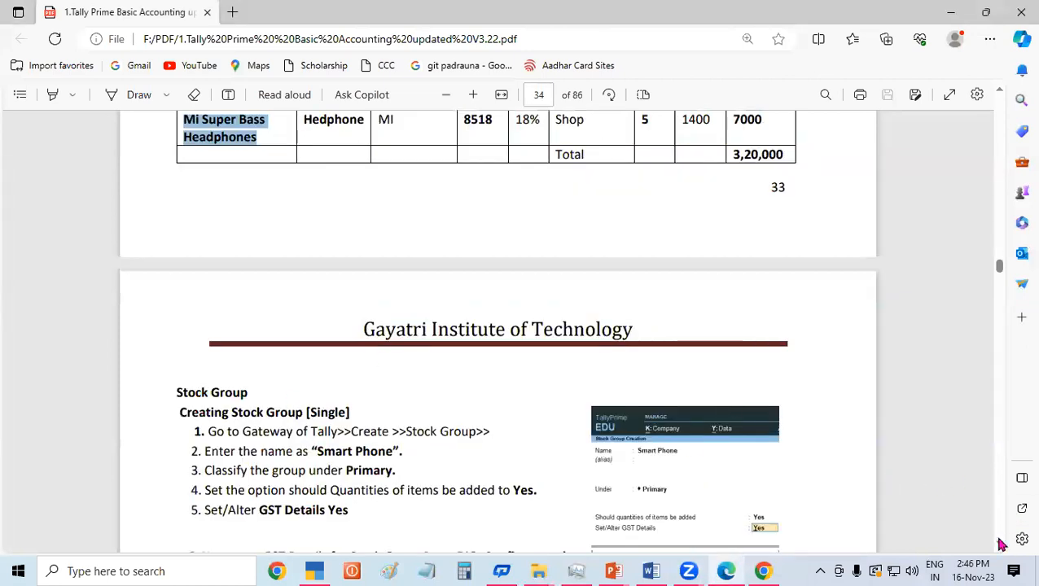
pyautogui.scroll(-9, 1002, 547)
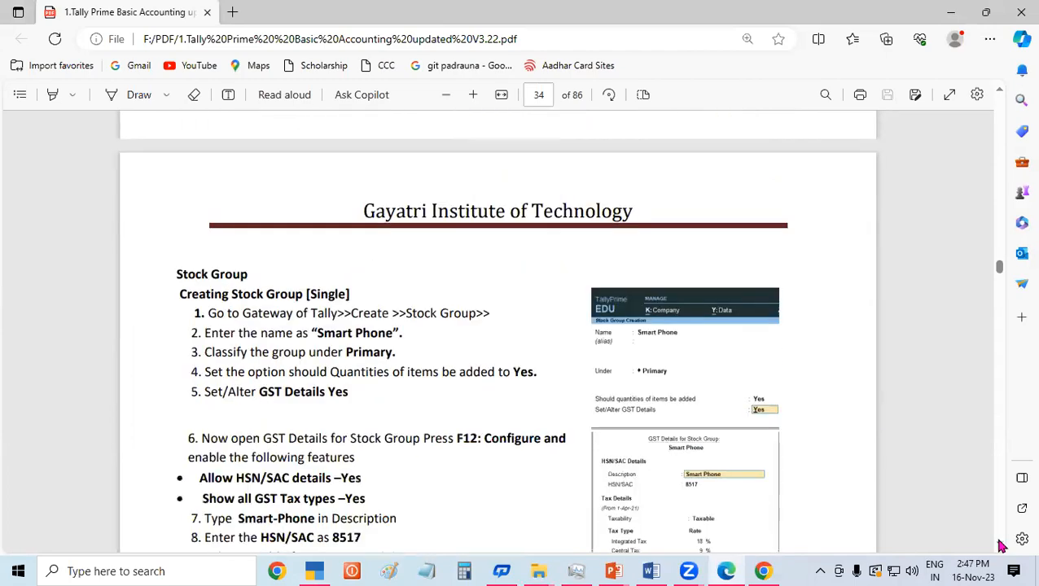
pyautogui.scroll(-15, 1001, 546)
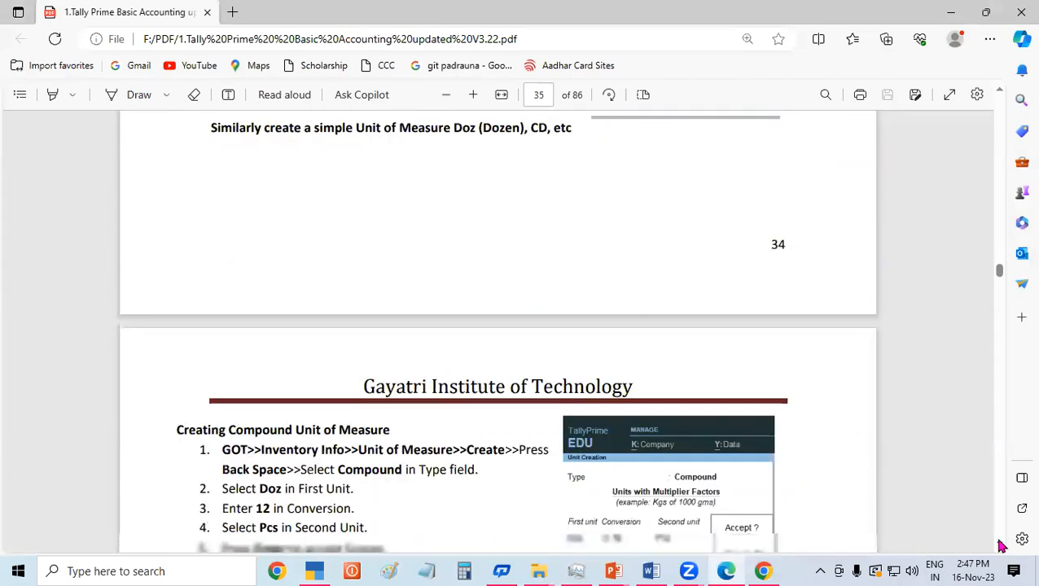
pyautogui.scroll(-1, 1002, 546)
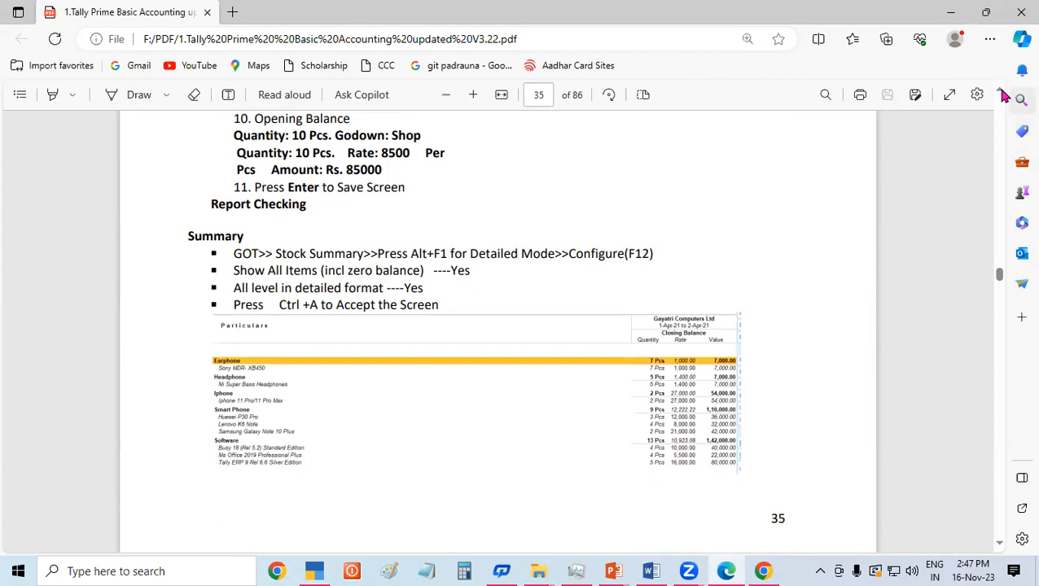
pyautogui.scroll(2, 1004, 96)
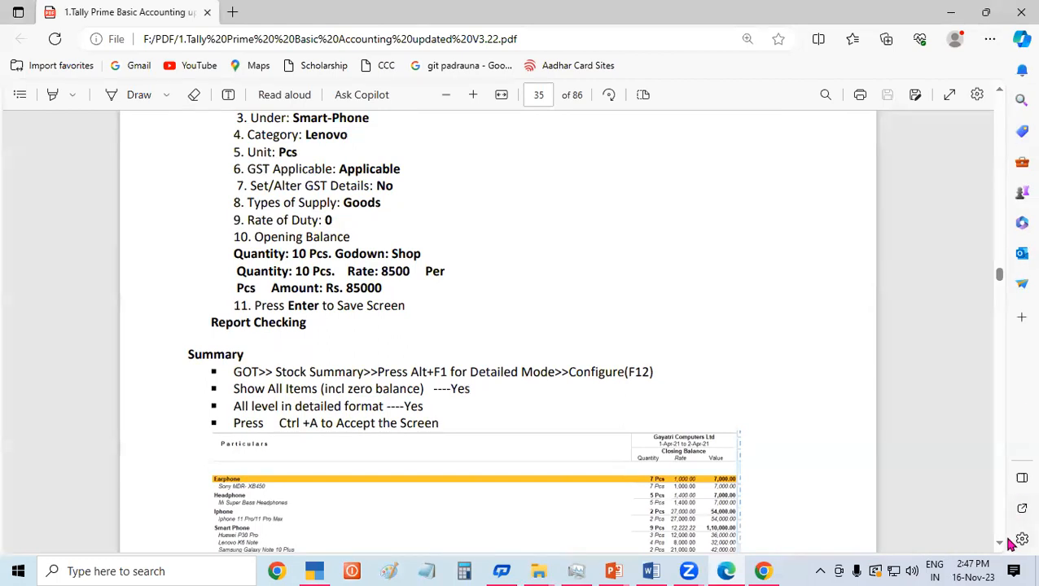
pyautogui.scroll(-2, 1001, 546)
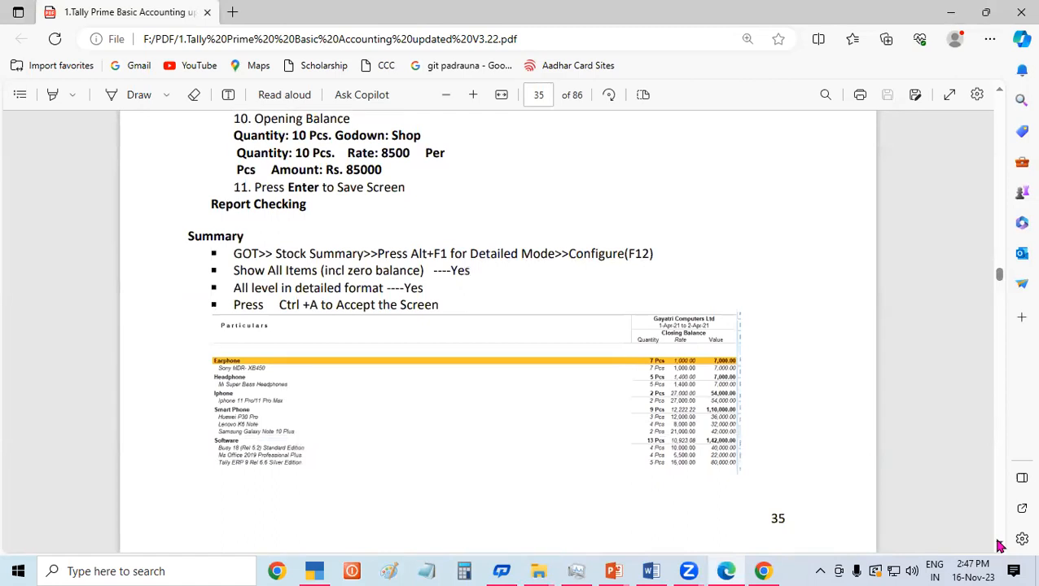
pyautogui.scroll(-2, 1001, 545)
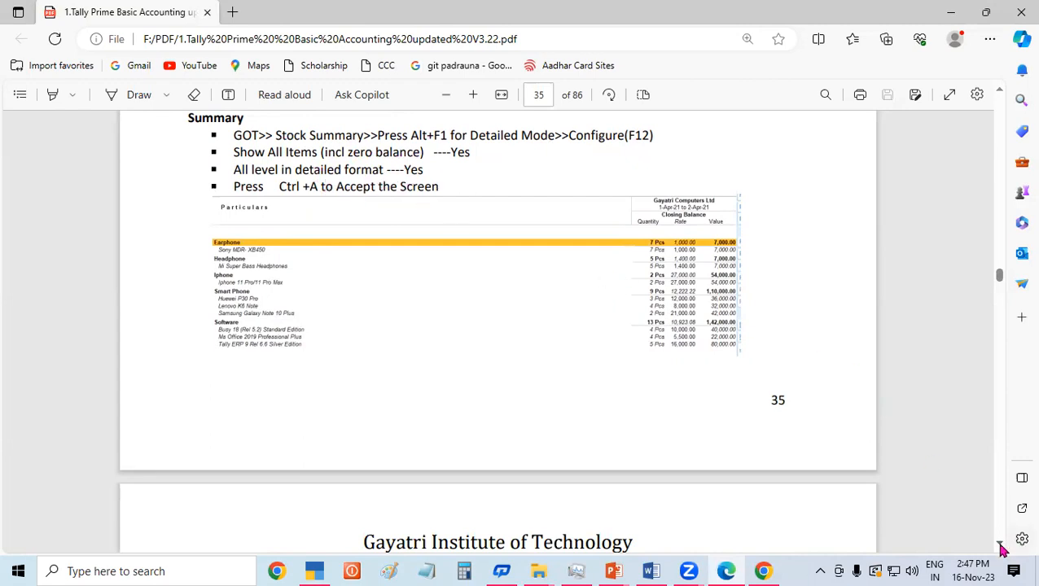
pyautogui.scroll(-3, 1002, 546)
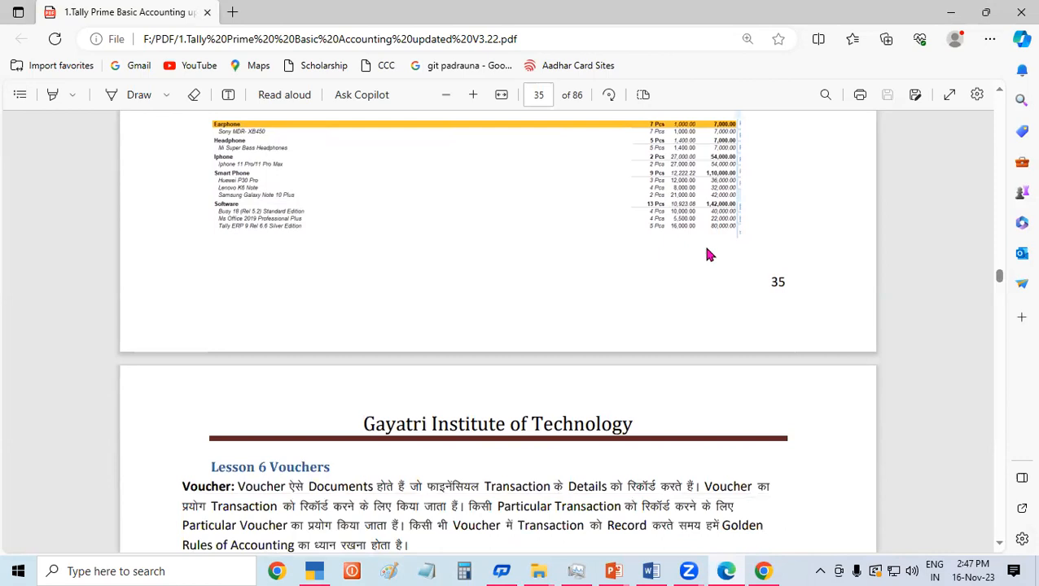
pyautogui.click(1000, 91)
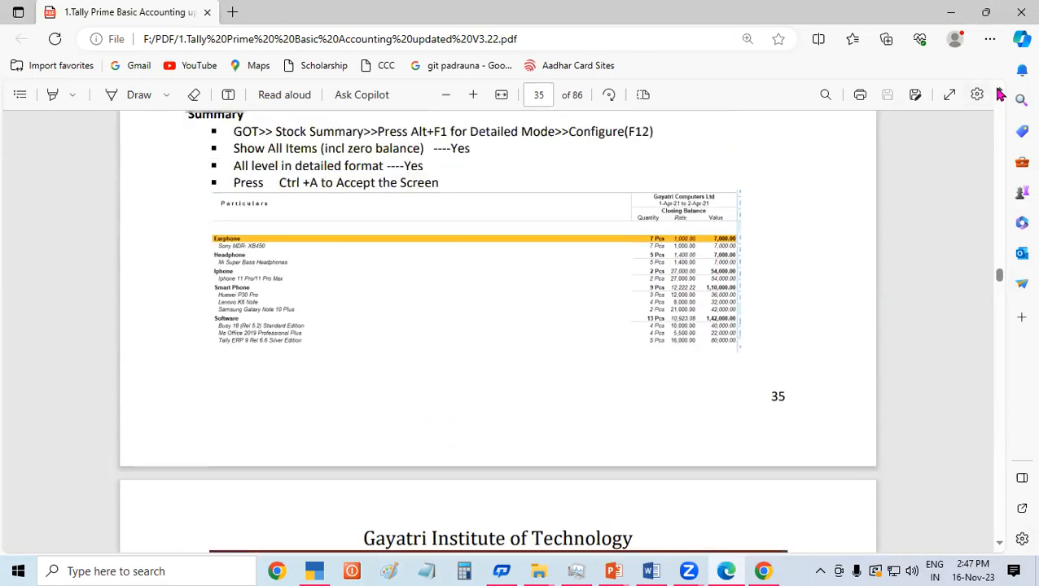
pyautogui.moveTo(259, 195); pyautogui.dragTo(517, 199)
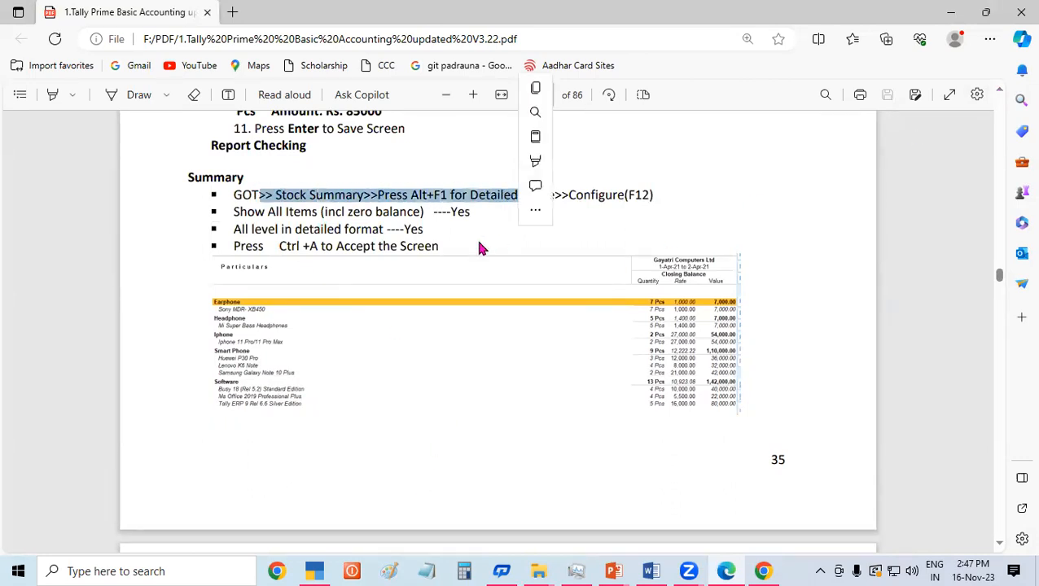
pyautogui.click(481, 249)
# Switch to TallyPrime, leave Stock Item Creation and return to the Gateway of Tally.
pyautogui.click(315, 571)
pyautogui.press('Escape')
pyautogui.press('Return')
pyautogui.press('Escape')
pyautogui.press('Escape')
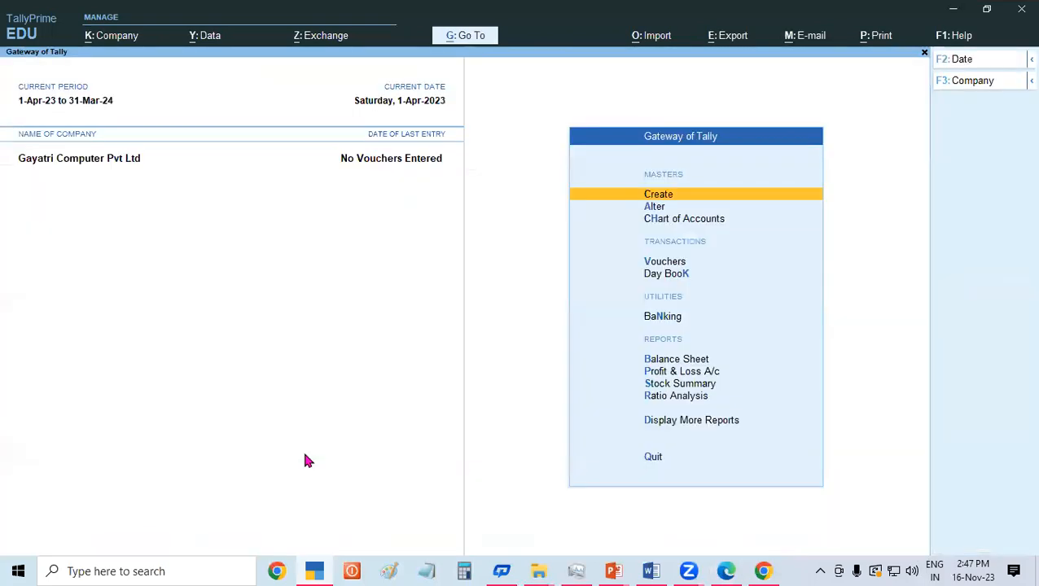
# Open the Stock Summary report of Gayatri Computer Pvt Ltd from the Gateway of Tally.
pyautogui.press('Down')
pyautogui.press('Down')
pyautogui.press('Down')
pyautogui.press('Down')
pyautogui.press('Down')
pyautogui.press('Down')
pyautogui.press('Down')
pyautogui.press('Down')
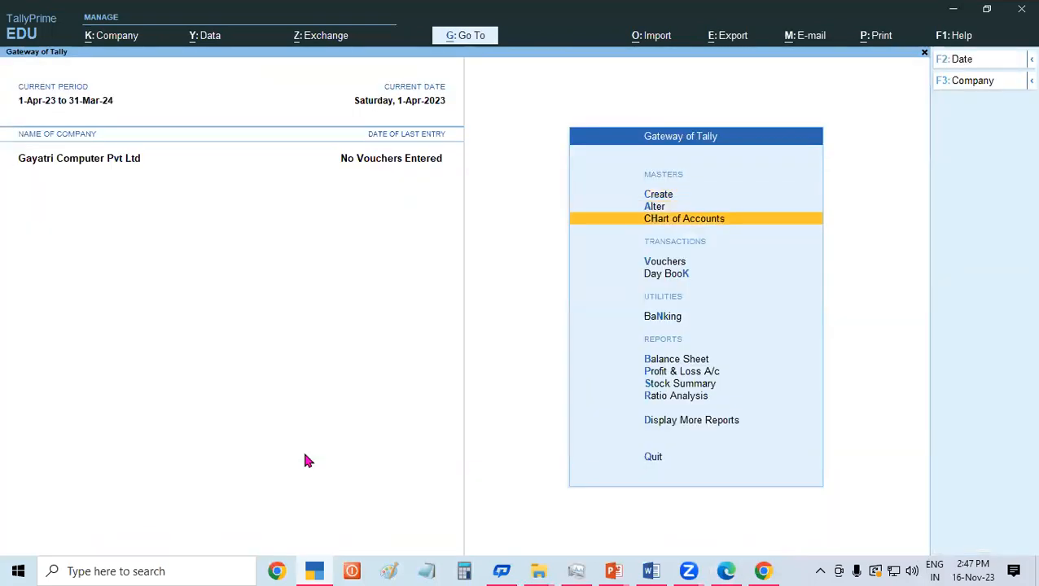
pyautogui.press('Return')
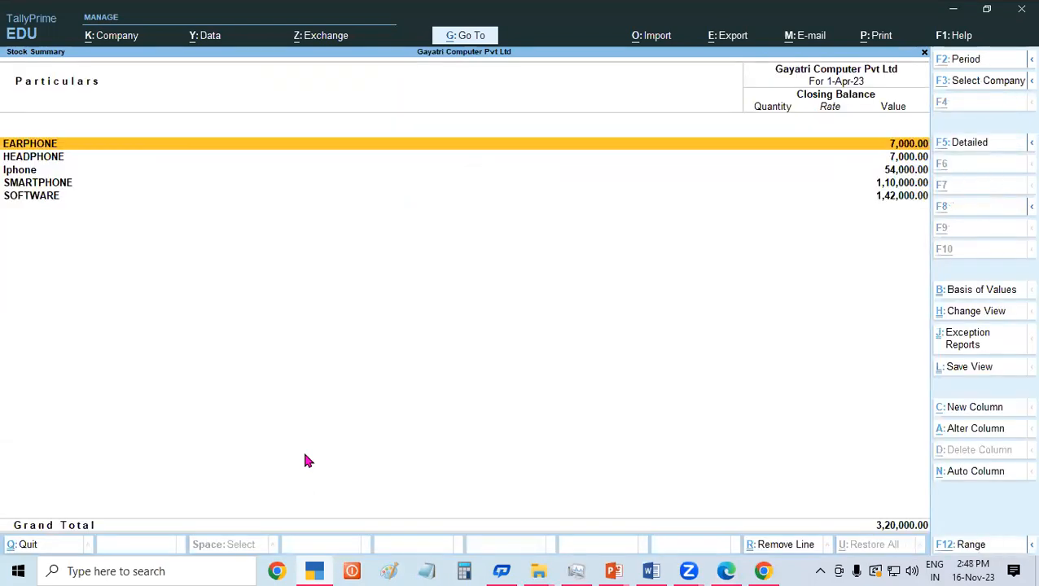
# Expand the Stock Summary to its detailed view and compare it with the sample summary in the Edge PDF.
pyautogui.hotkey('alt', 'F5')
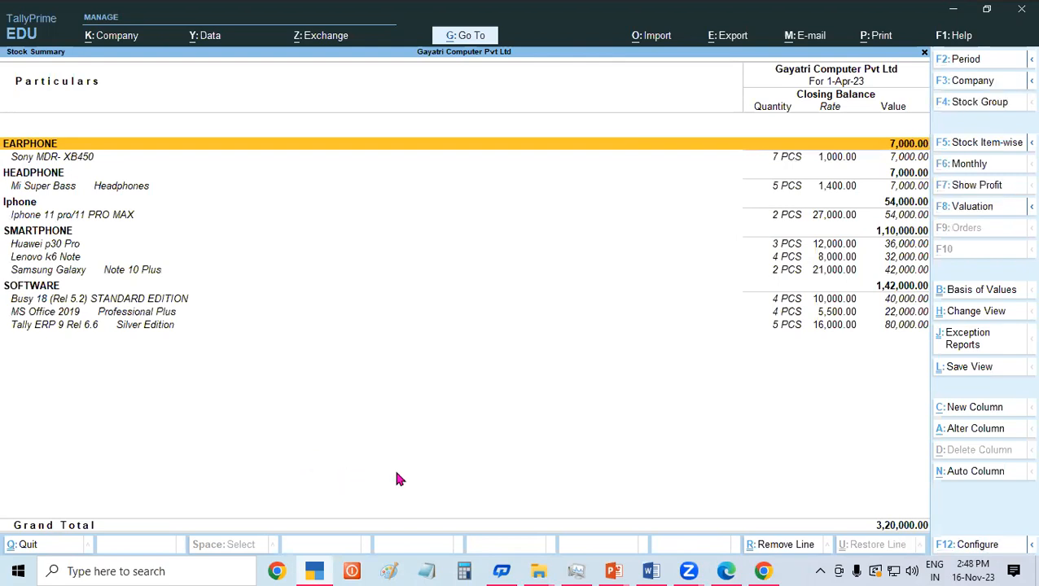
pyautogui.click(727, 571)
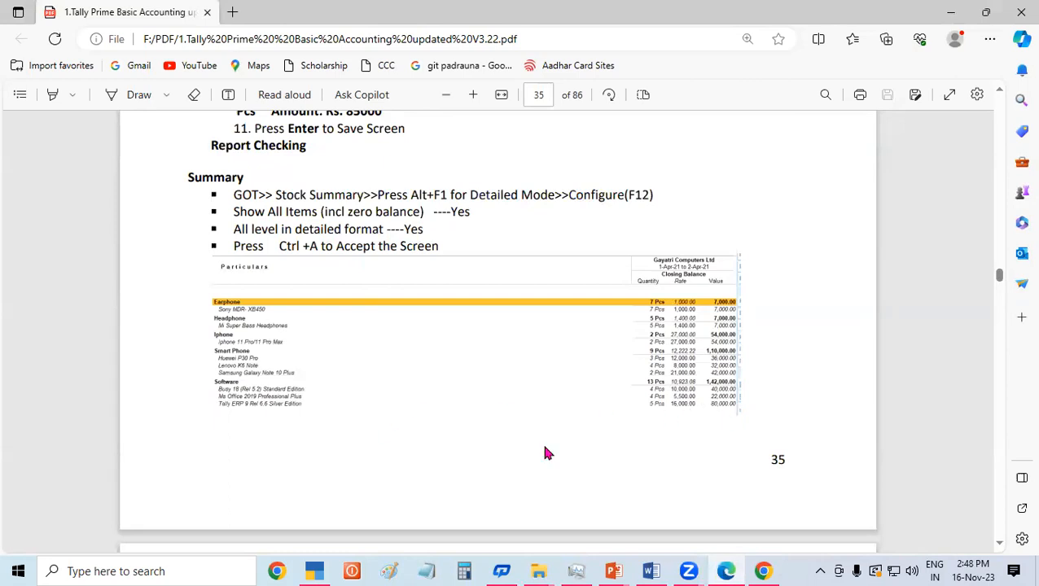
pyautogui.click(317, 571)
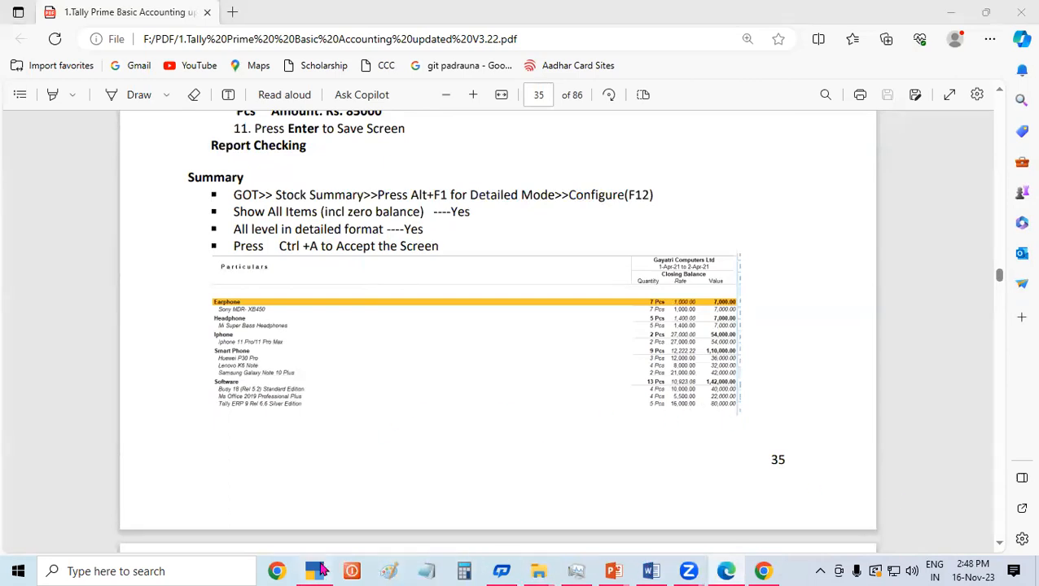